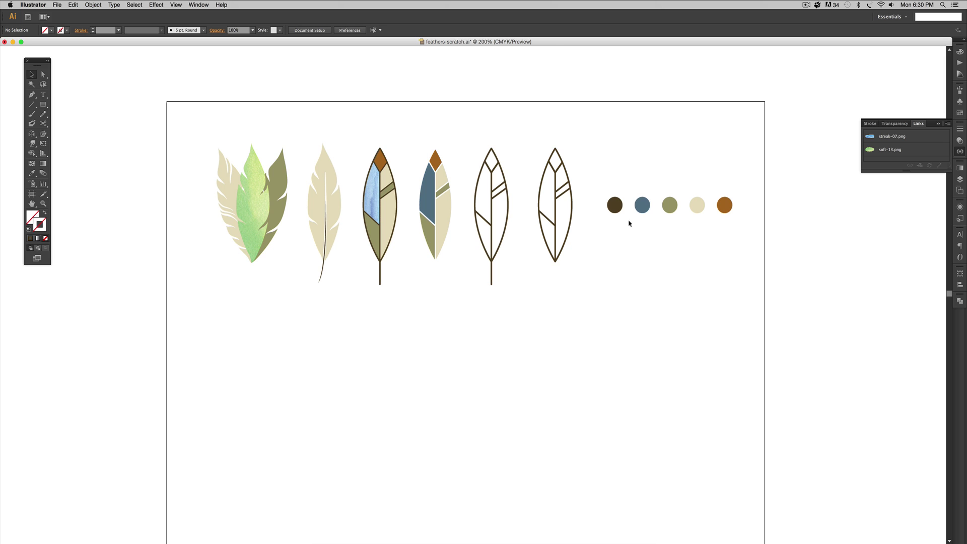
# Look over the colour palette's CMYK, RGB and HEX values and the document's colour mode options.
pyautogui.scroll(5, 783, 211)
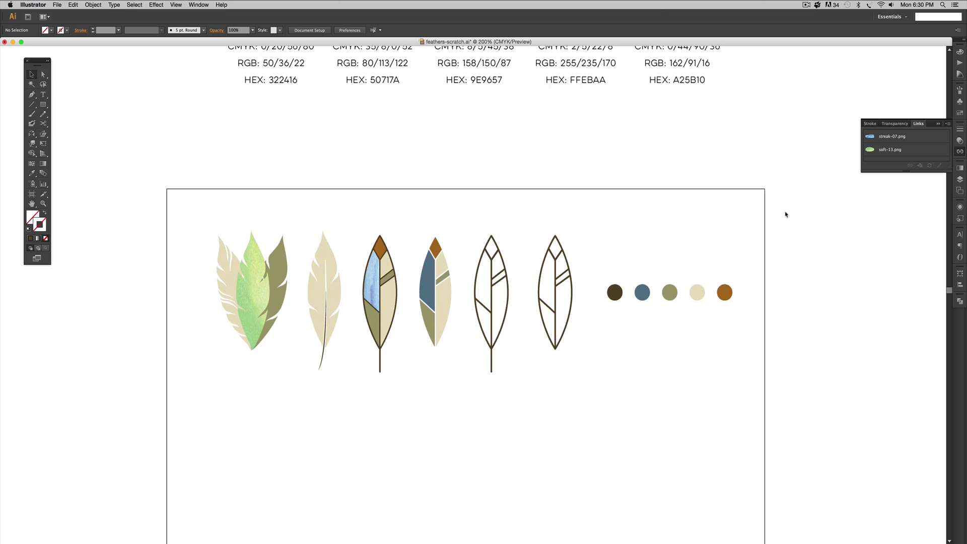
pyautogui.scroll(8, 785, 215)
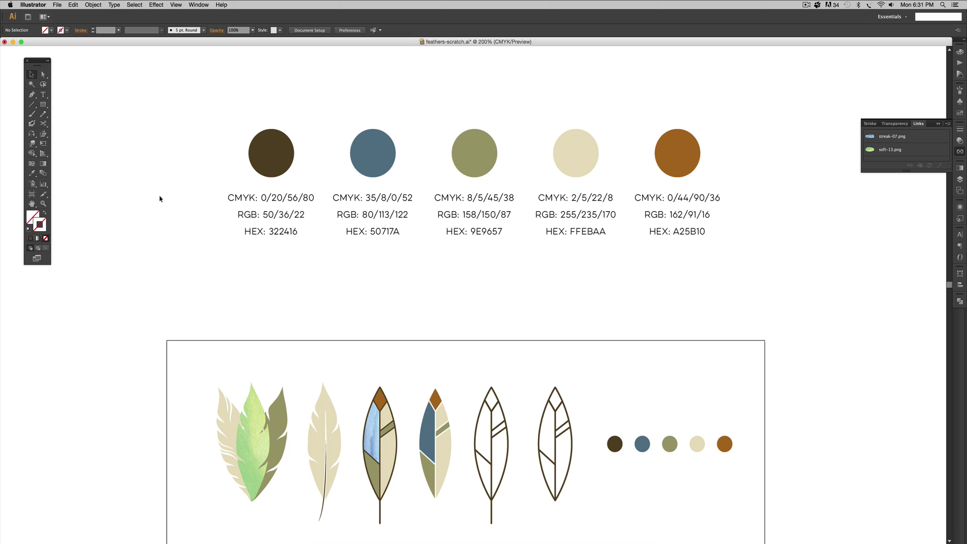
pyautogui.click(57, 4)
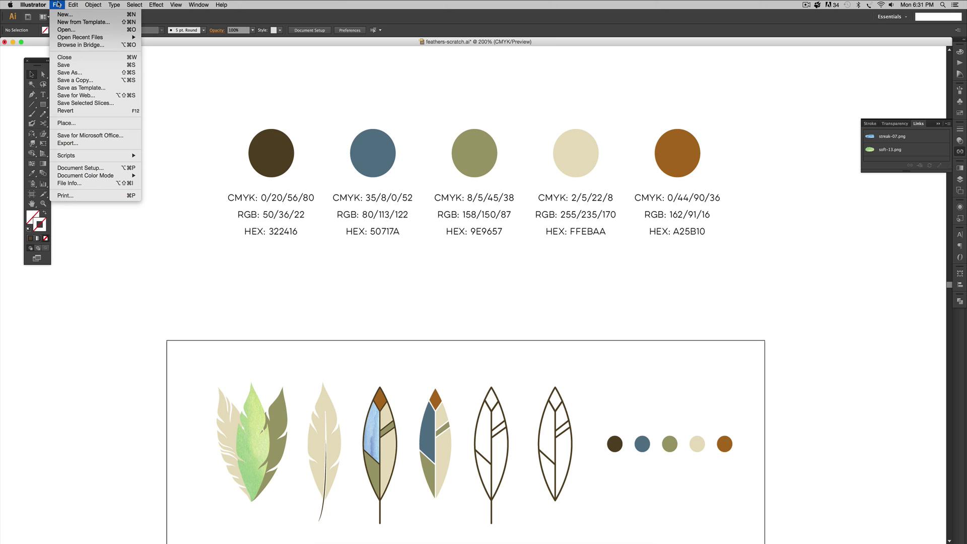
pyautogui.moveTo(121, 175)
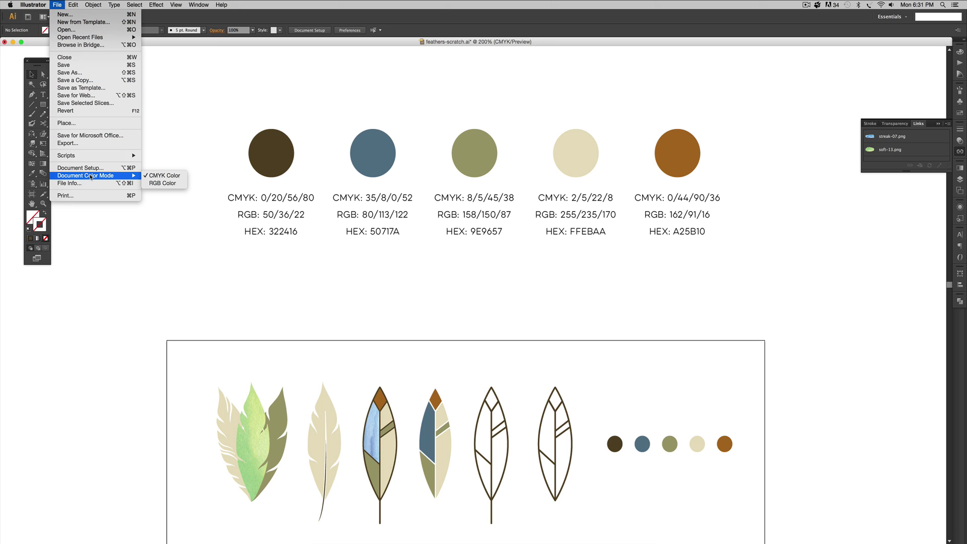
pyautogui.click(155, 185)
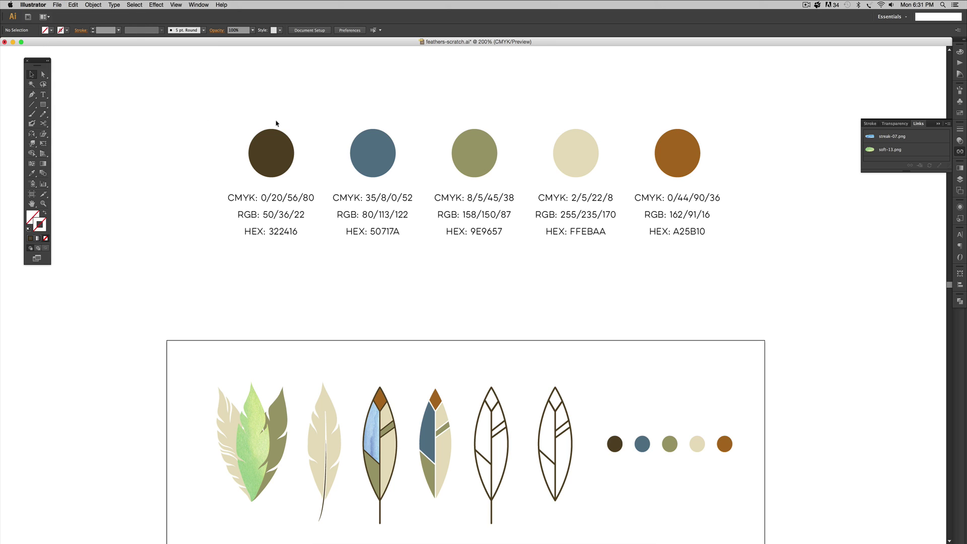
# Examine the finished feather samples on the artboard up close.
pyautogui.scroll(-5, 806, 327)
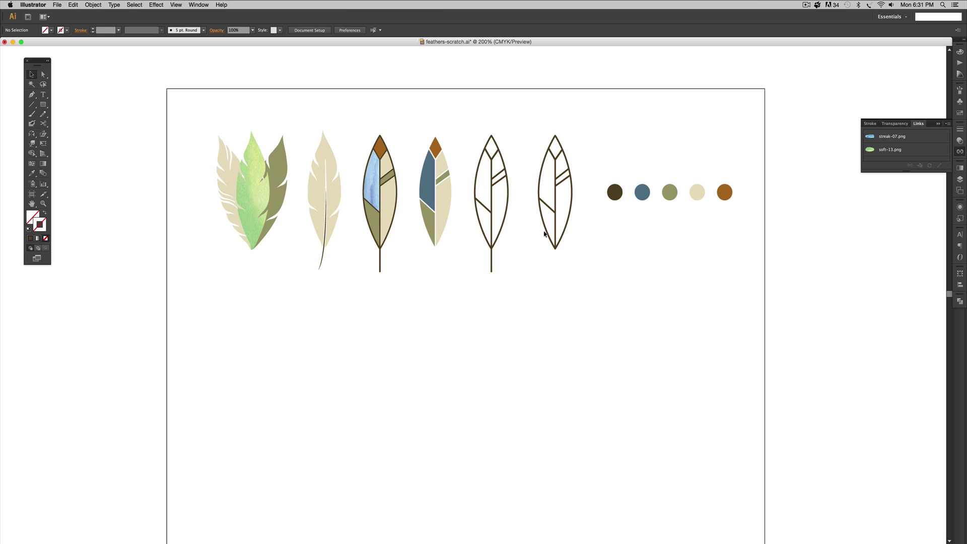
pyautogui.press('super+equal')
pyautogui.press('super+equal')
pyautogui.press('super+equal')
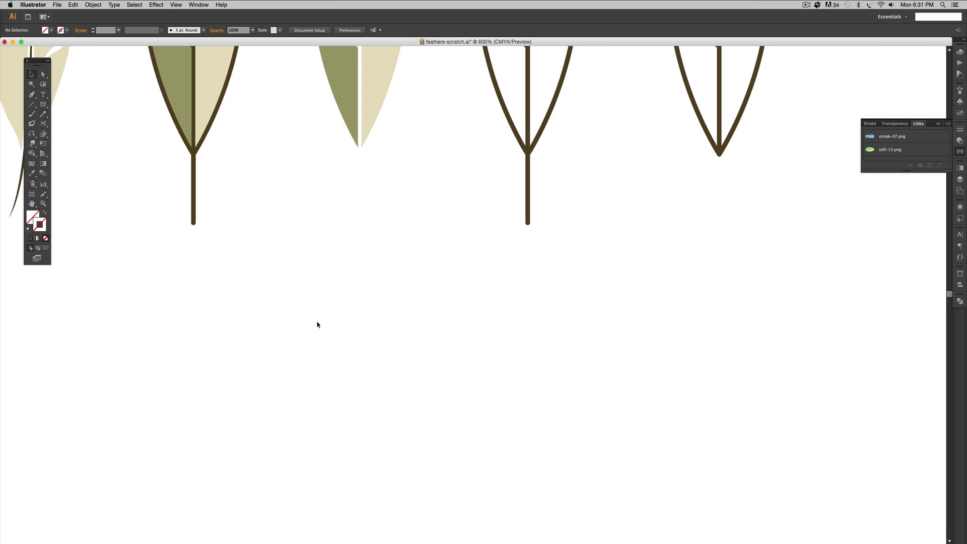
pyautogui.moveTo(318, 324); pyautogui.dragTo(609, 349)
pyautogui.moveTo(237, 259); pyautogui.dragTo(472, 536)
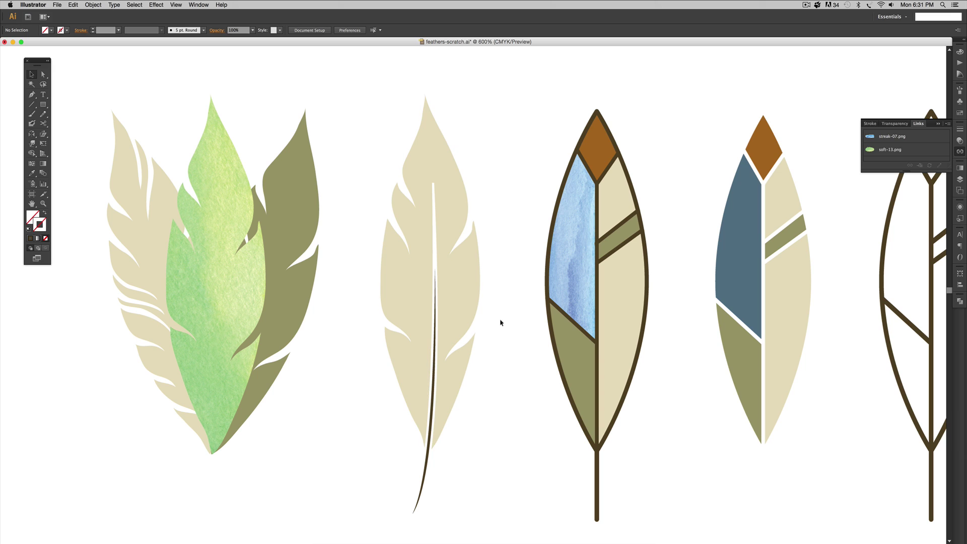
# Draw a tall ellipse about 0.99 by 2.53 in below the samples, filled with the cream colour sampled from the second feather.
pyautogui.scroll(-10, 492, 212)
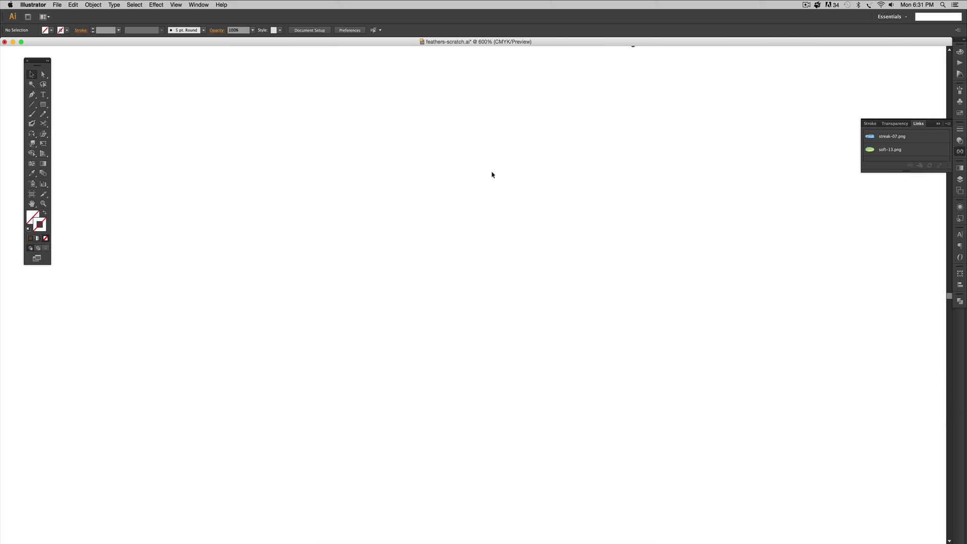
pyautogui.moveTo(44, 105); pyautogui.dragTo(75, 123)
pyautogui.press('super+minus')
pyautogui.press('super+minus')
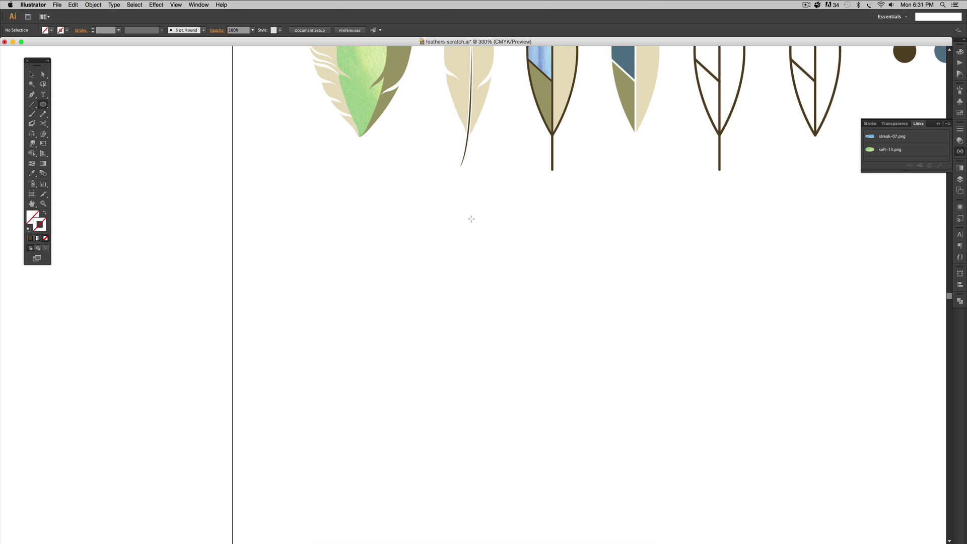
pyautogui.press('i')
pyautogui.click(462, 92)
pyautogui.click(44, 104)
pyautogui.moveTo(404, 222); pyautogui.dragTo(485, 442)
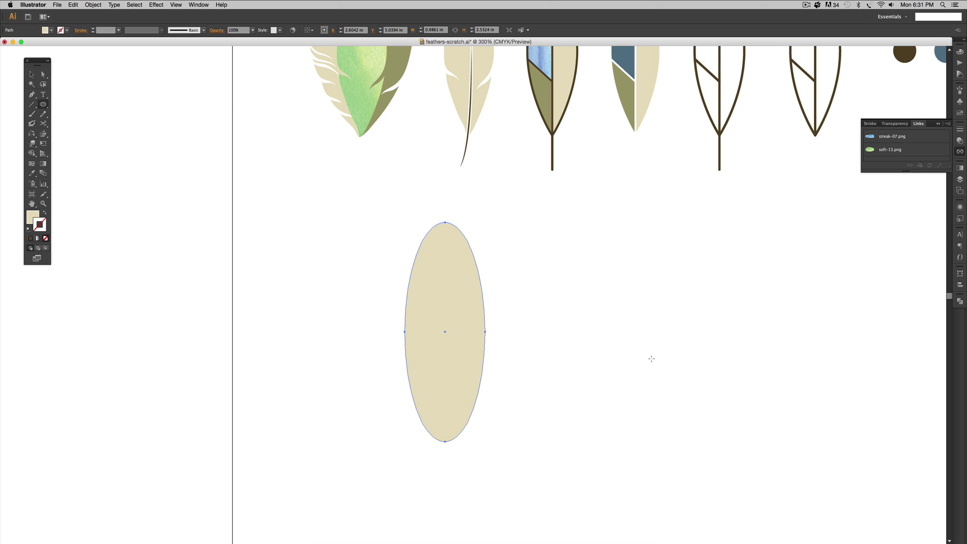
# Collapse the curve handles of the ellipse's top and bottom anchor points to make a pointed leaf shape.
pyautogui.press('a')
pyautogui.click(443, 221)
pyautogui.moveTo(468, 219); pyautogui.dragTo(445, 223)
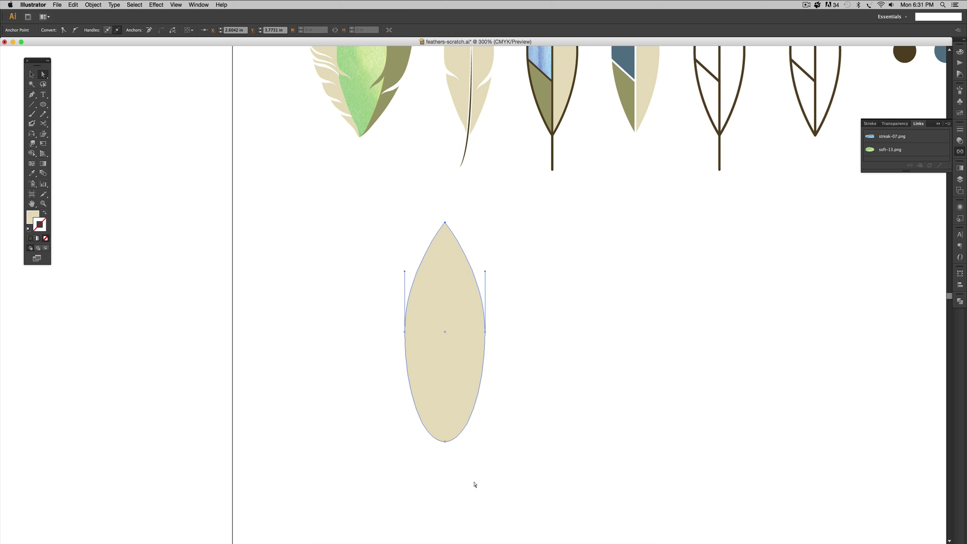
pyautogui.click(444, 441)
pyautogui.moveTo(468, 441); pyautogui.dragTo(444, 441)
pyautogui.press('v')
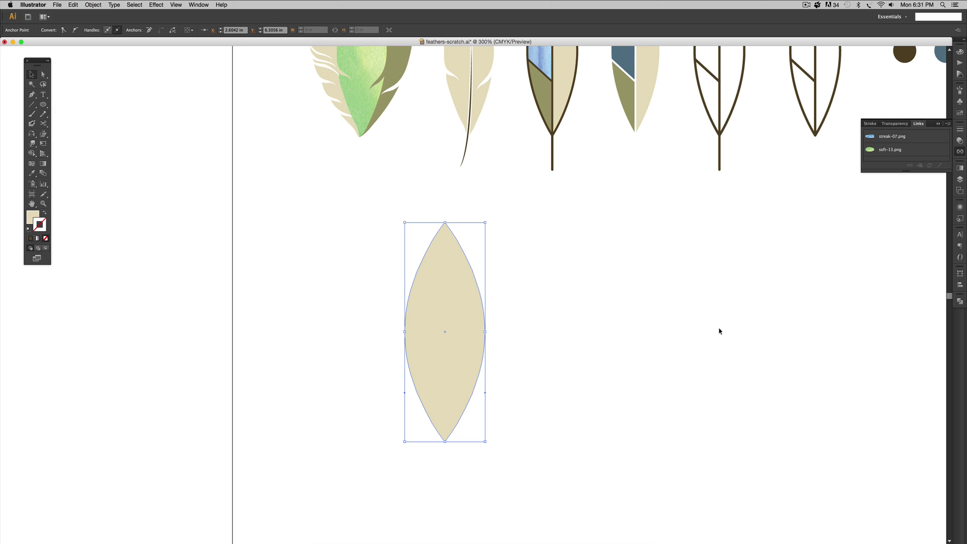
pyautogui.click(720, 331)
# Duplicate the cream leaf shape straight across to the right, leaving a wide gap between the two.
pyautogui.moveTo(777, 263); pyautogui.dragTo(648, 276)
pyautogui.scroll(-1, 454, 272)
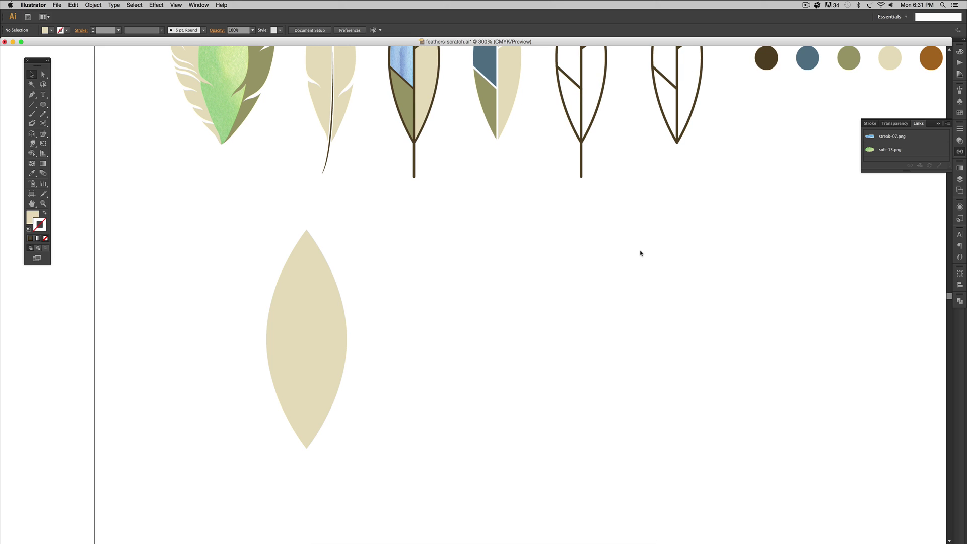
pyautogui.click(299, 341)
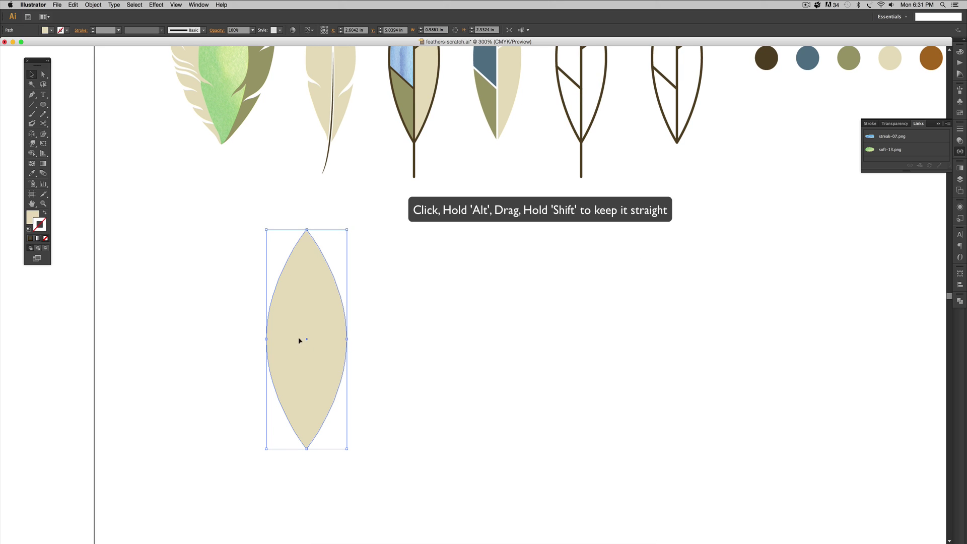
pyautogui.moveTo(292, 347); pyautogui.dragTo(670, 339)
pyautogui.click(511, 327)
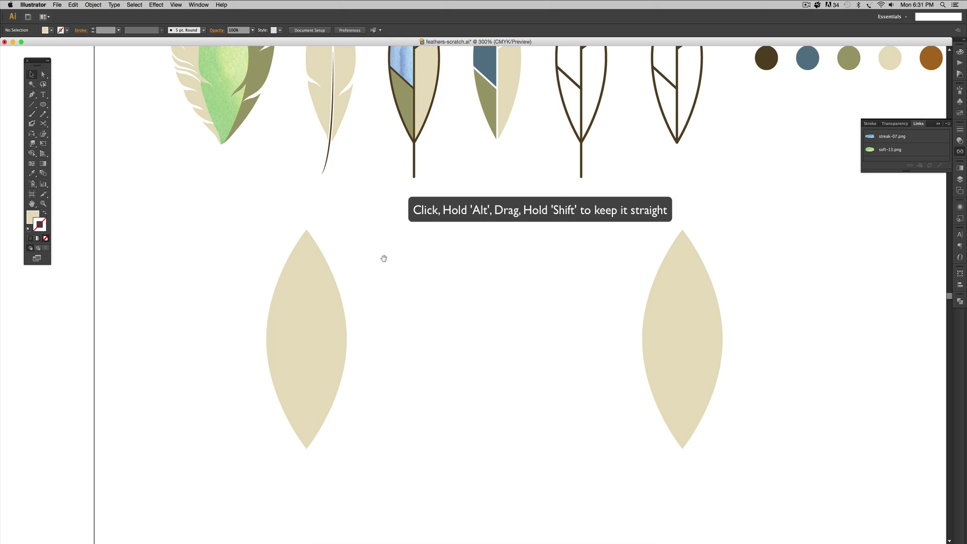
# Cut a curved notch into the upper left edge of the original leaf shape with the Pencil tool.
pyautogui.moveTo(384, 259); pyautogui.dragTo(518, 331)
pyautogui.click(470, 338)
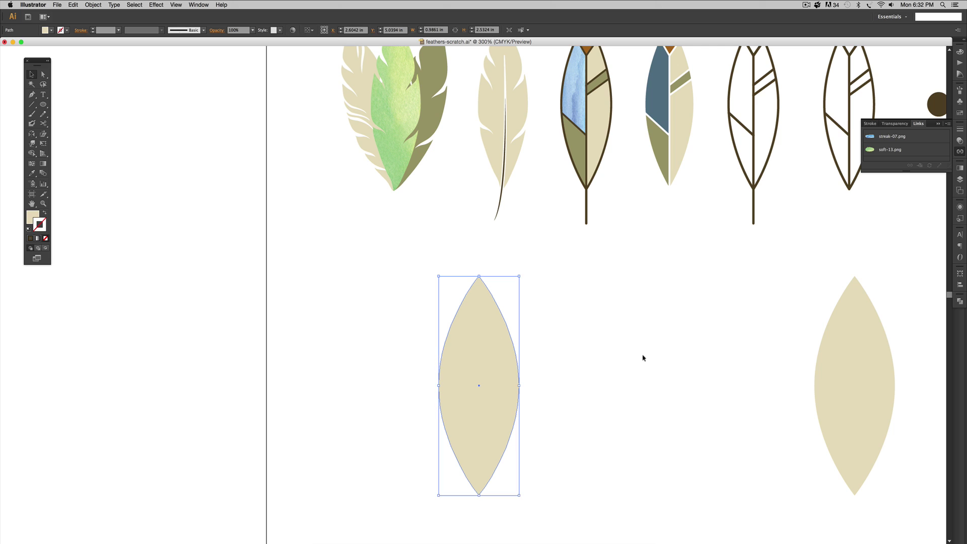
pyautogui.press('super+equal')
pyautogui.press('super+equal')
pyautogui.press('super+equal')
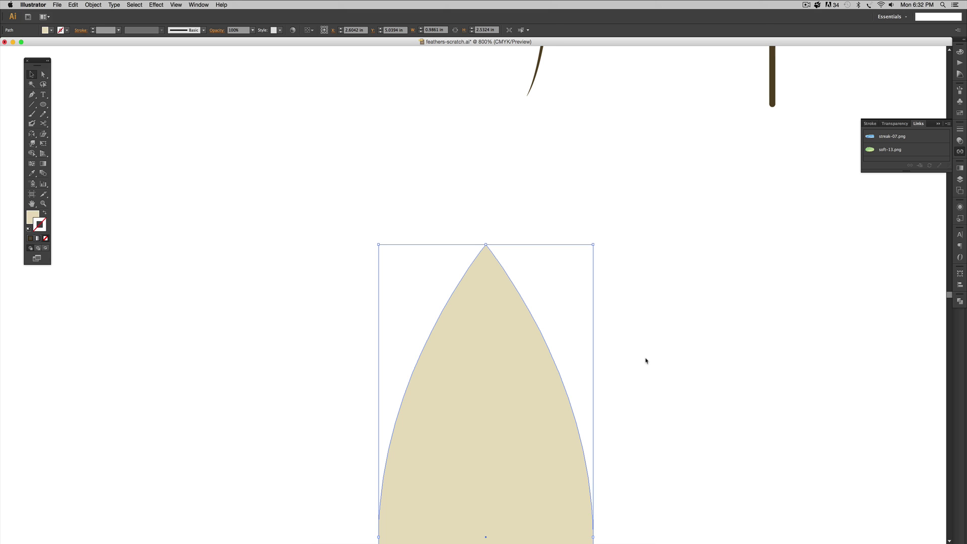
pyautogui.press('n')
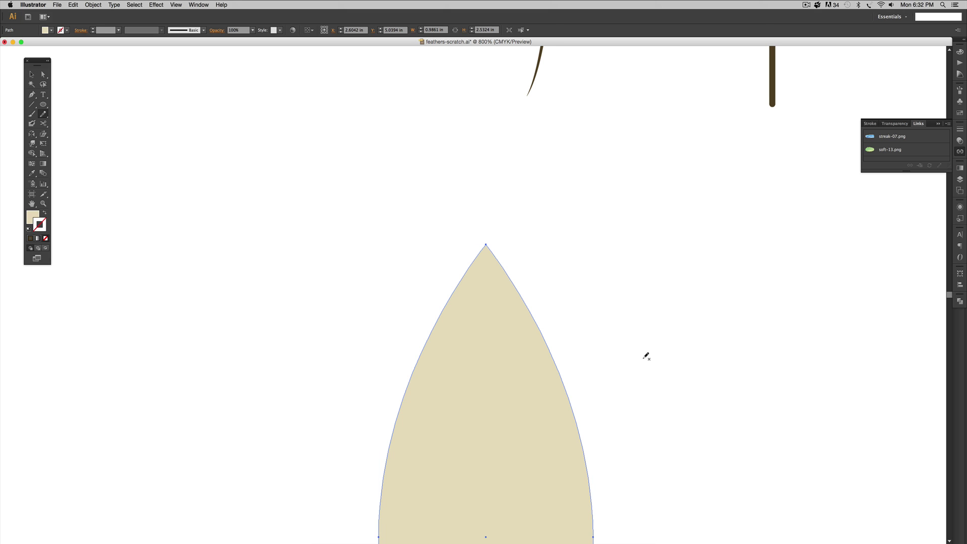
pyautogui.scroll(-2, 482, 288)
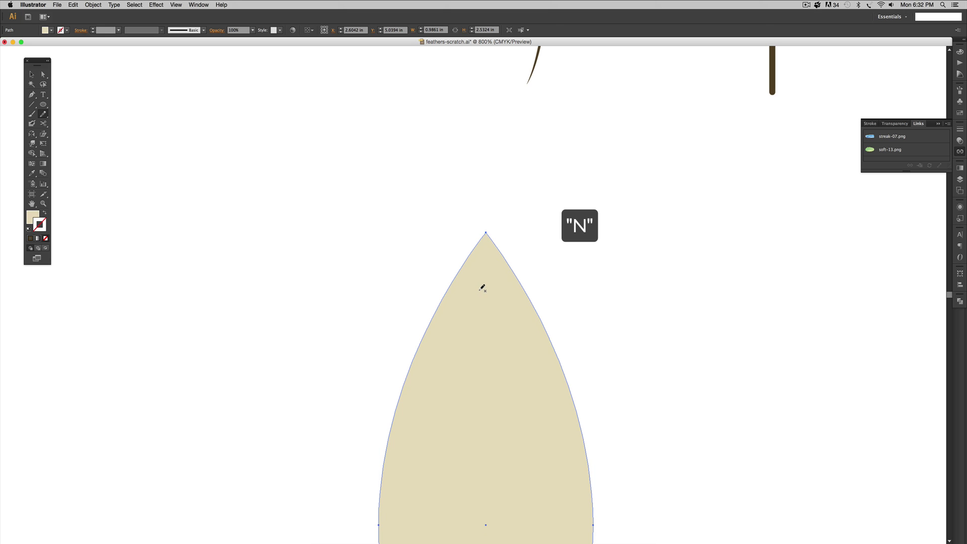
pyautogui.scroll(-5, 482, 287)
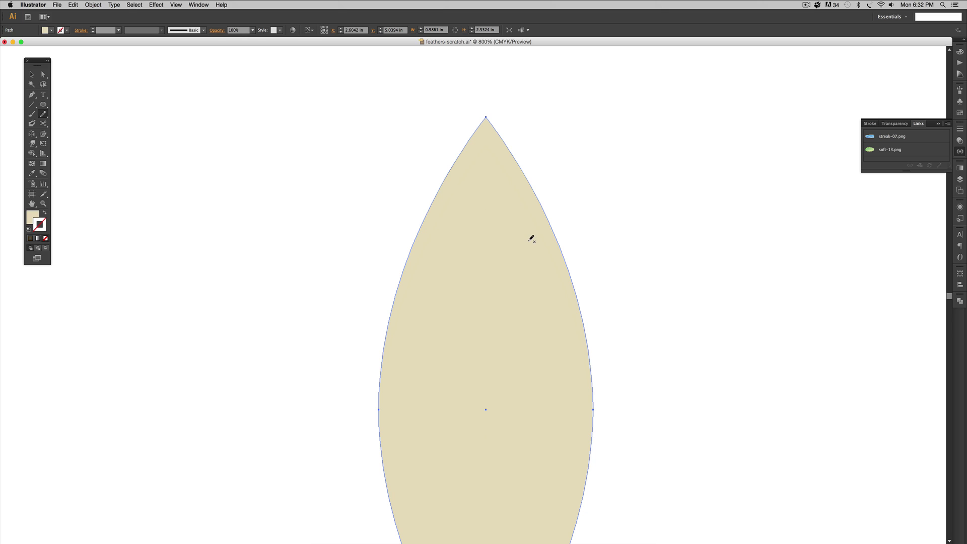
pyautogui.press('cmd+equal')
pyautogui.moveTo(531, 237); pyautogui.dragTo(537, 255)
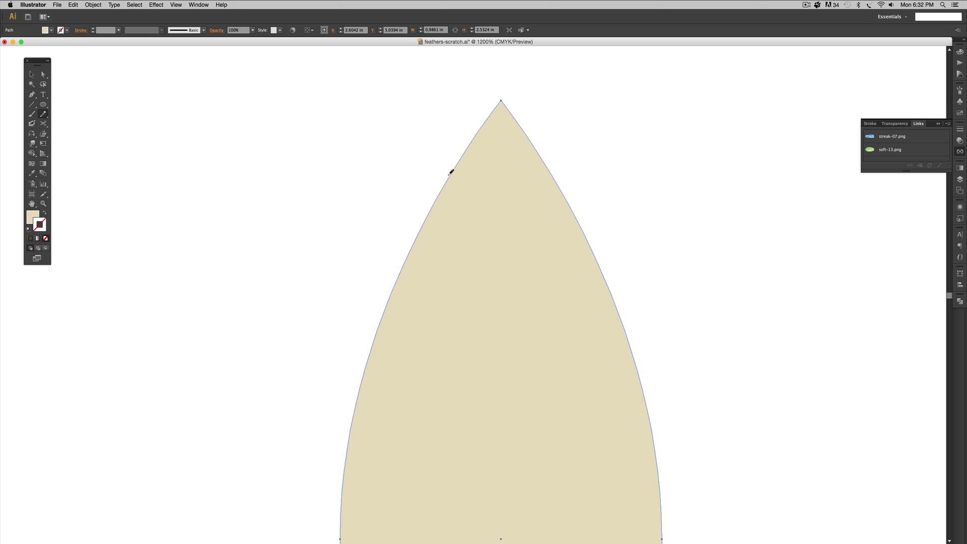
pyautogui.moveTo(446, 176); pyautogui.dragTo(491, 291)
pyautogui.moveTo(464, 253); pyautogui.dragTo(424, 220)
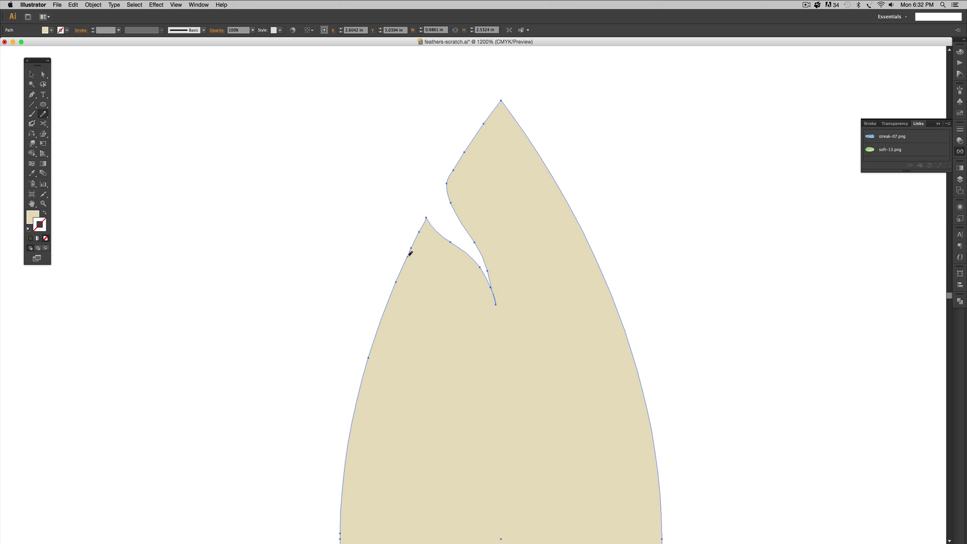
# Cut a second curved notch into the left edge, just below the first one.
pyautogui.moveTo(410, 253); pyautogui.dragTo(442, 285)
pyautogui.moveTo(476, 334); pyautogui.dragTo(481, 350)
pyautogui.moveTo(409, 302)
pyautogui.mouseDown()
pyautogui.moveTo(395, 282)
pyautogui.moveTo(408, 258)
pyautogui.moveTo(416, 280)
pyautogui.moveTo(468, 320)
pyautogui.mouseUp()
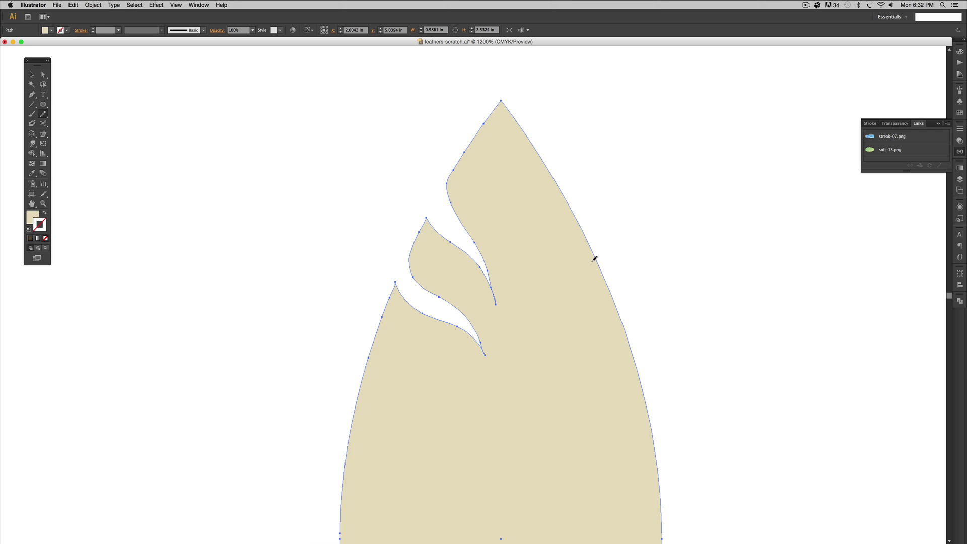
# Cut a curved notch into the upper right edge and another at the middle of the left edge.
pyautogui.scroll(-4, 649, 273)
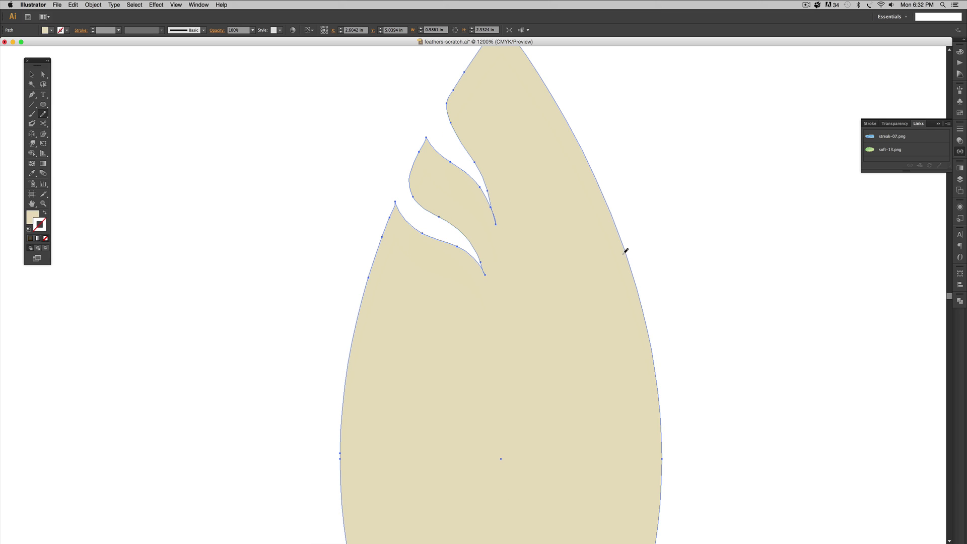
pyautogui.moveTo(625, 249)
pyautogui.mouseDown()
pyautogui.moveTo(621, 271)
pyautogui.moveTo(579, 324)
pyautogui.moveTo(635, 284)
pyautogui.mouseUp()
pyautogui.scroll(-7, 355, 339)
pyautogui.moveTo(373, 324); pyautogui.dragTo(340, 292)
pyautogui.scroll(-6, 533, 361)
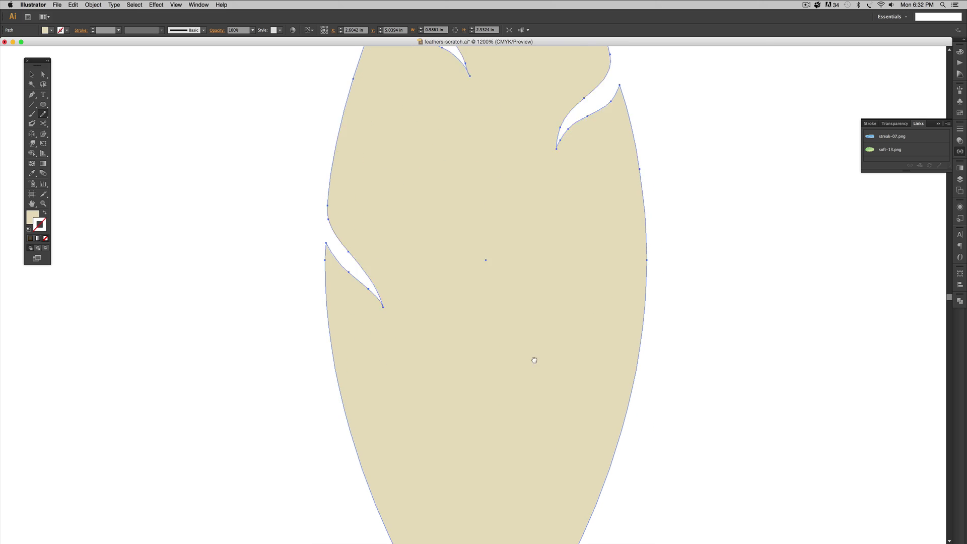
# Cut a curved notch into the lower right edge of the feather and deselect the shape.
pyautogui.moveTo(623, 304)
pyautogui.mouseDown()
pyautogui.moveTo(521, 407)
pyautogui.moveTo(619, 339)
pyautogui.mouseUp()
pyautogui.moveTo(319, 143)
pyautogui.mouseDown()
pyautogui.moveTo(385, 225)
pyautogui.moveTo(386, 245)
pyautogui.moveTo(320, 163)
pyautogui.moveTo(405, 261)
pyautogui.moveTo(318, 177)
pyautogui.mouseUp()
pyautogui.scroll(4, 567, 257)
pyautogui.press('super+minus')
pyautogui.press('super+minus')
pyautogui.press('super+minus')
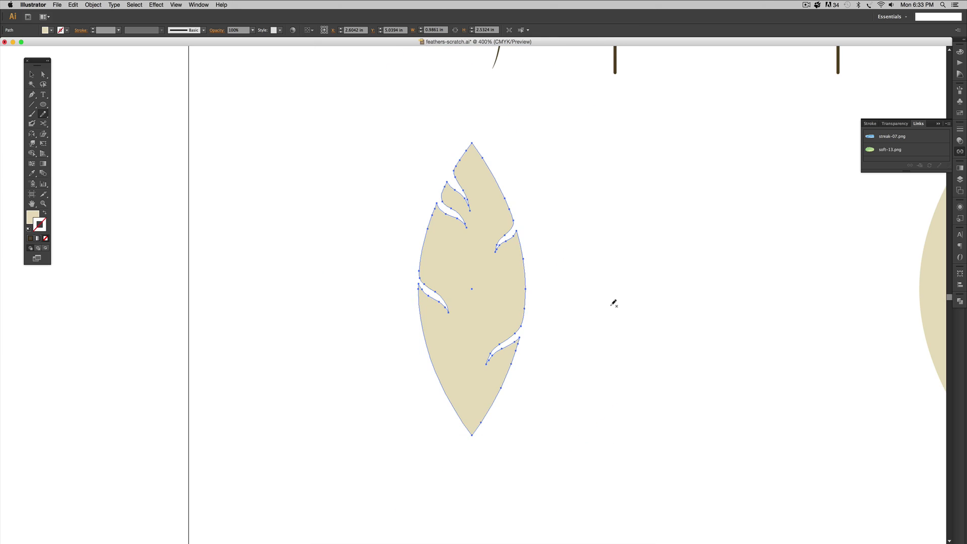
pyautogui.press('v')
pyautogui.click(535, 294)
# Redraw the feather's top and bottom ends as narrow, elongated points with the Pencil tool.
pyautogui.scroll(3, 592, 272)
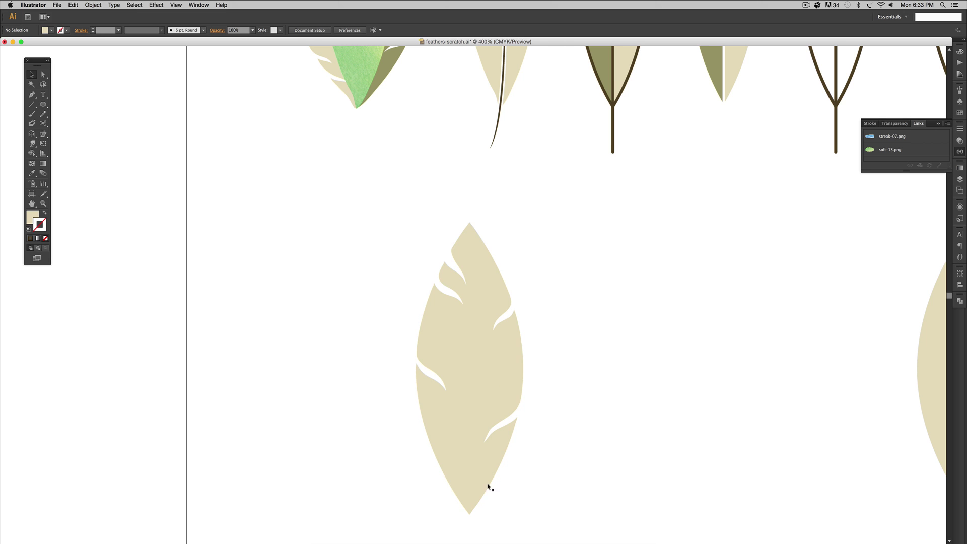
pyautogui.press('super+equal')
pyautogui.press('super+equal')
pyautogui.press('super+equal')
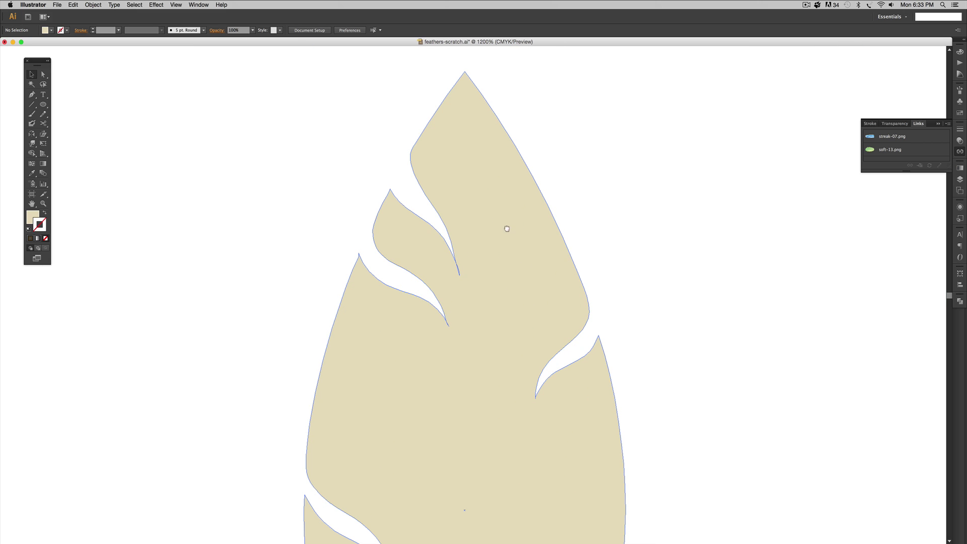
pyautogui.scroll(5, 505, 226)
pyautogui.click(491, 330)
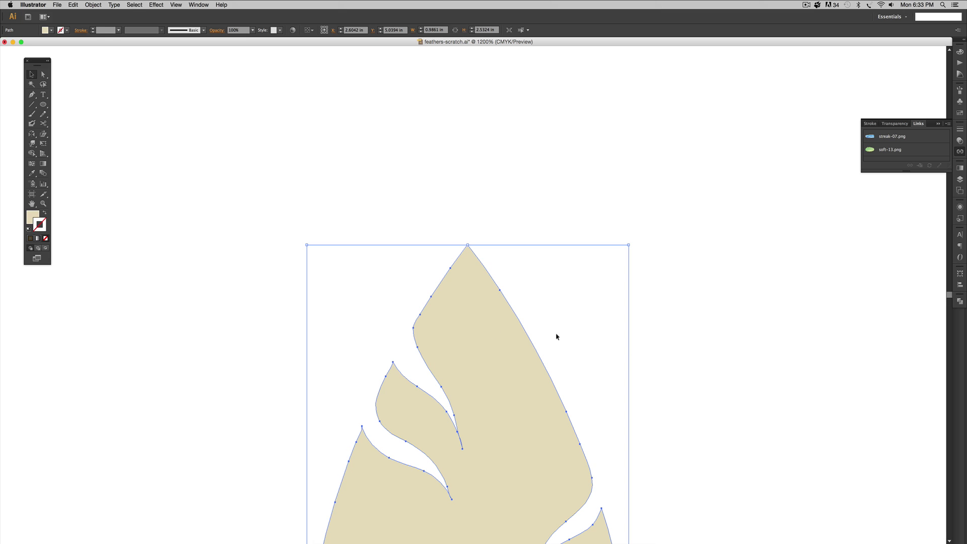
pyautogui.press('n')
pyautogui.moveTo(449, 268)
pyautogui.mouseDown()
pyautogui.moveTo(454, 207)
pyautogui.moveTo(521, 317)
pyautogui.mouseUp()
pyautogui.scroll(-20, 538, 404)
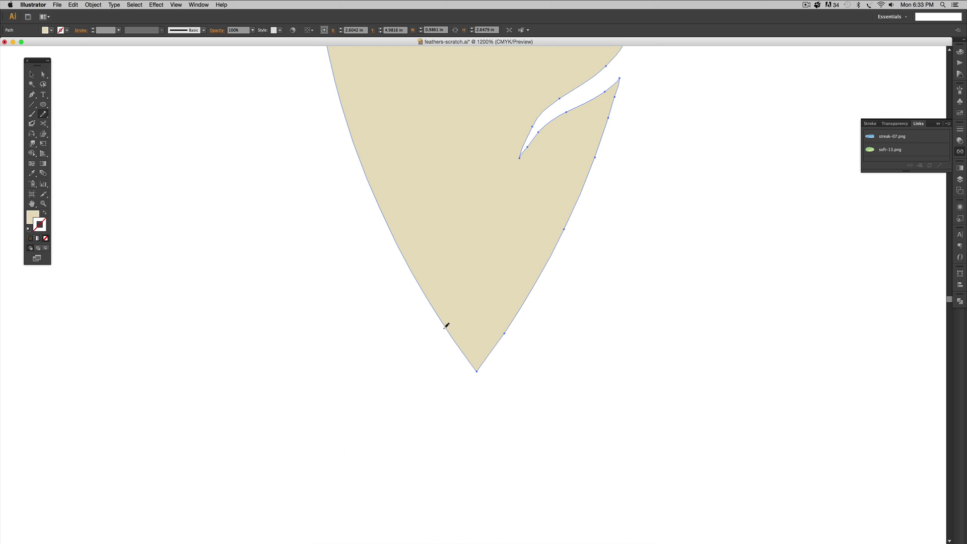
pyautogui.moveTo(444, 327)
pyautogui.mouseDown()
pyautogui.moveTo(473, 377)
pyautogui.moveTo(503, 336)
pyautogui.mouseUp()
# Delete the extra anchor point where the outline crosses itself near the tip of the uppermost left notch.
pyautogui.scroll(15, 629, 384)
pyautogui.scroll(2, 577, 341)
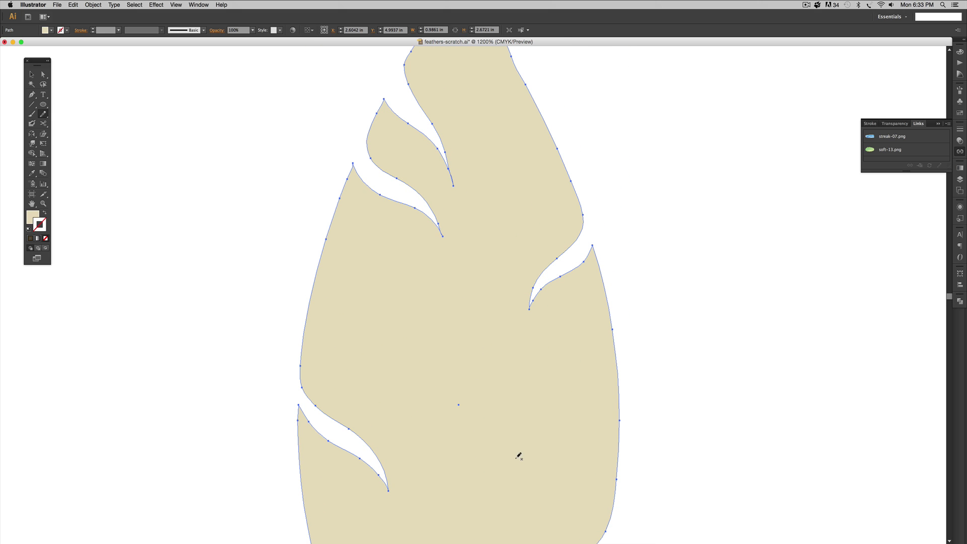
pyautogui.moveTo(637, 412)
pyautogui.mouseDown()
pyautogui.moveTo(630, 280)
pyautogui.moveTo(636, 367)
pyautogui.mouseUp()
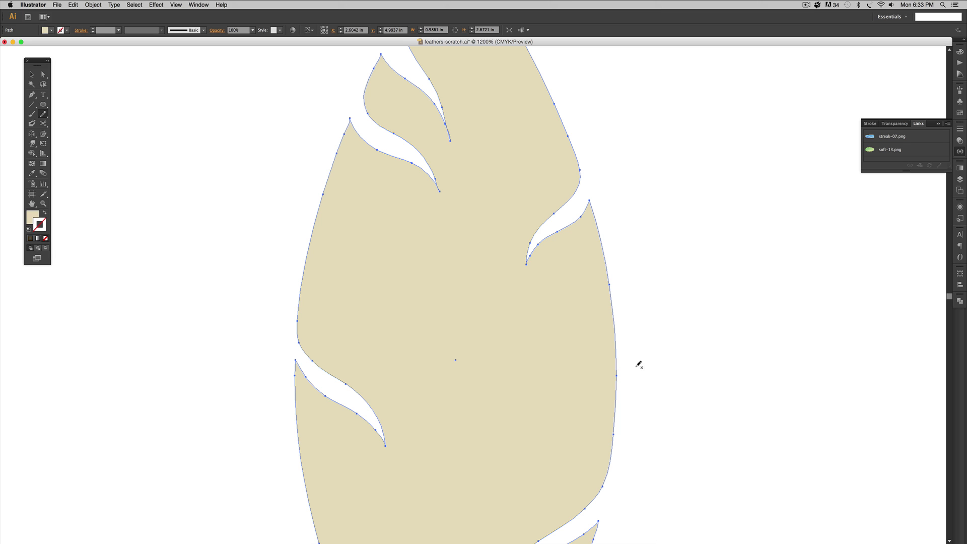
pyautogui.moveTo(477, 204); pyautogui.dragTo(499, 364)
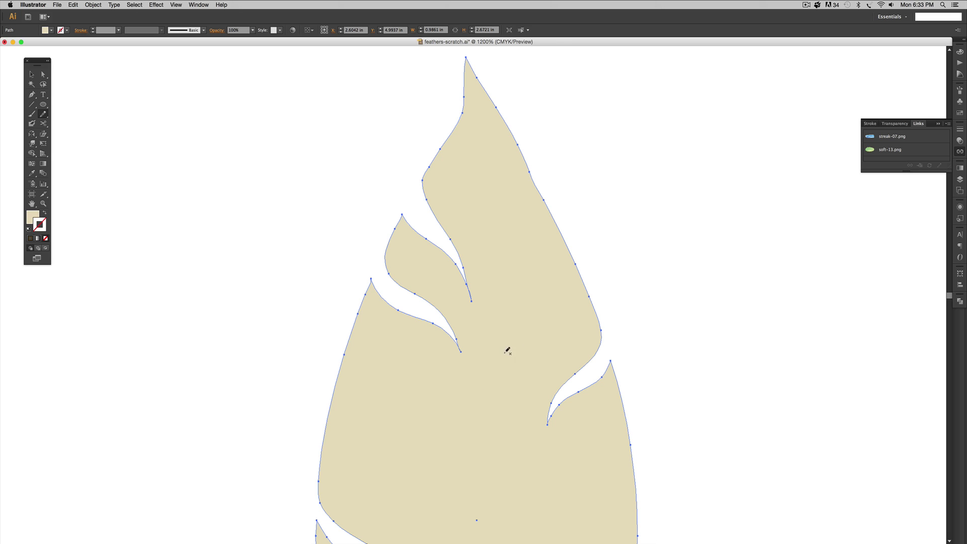
pyautogui.press('a')
pyautogui.click(469, 300)
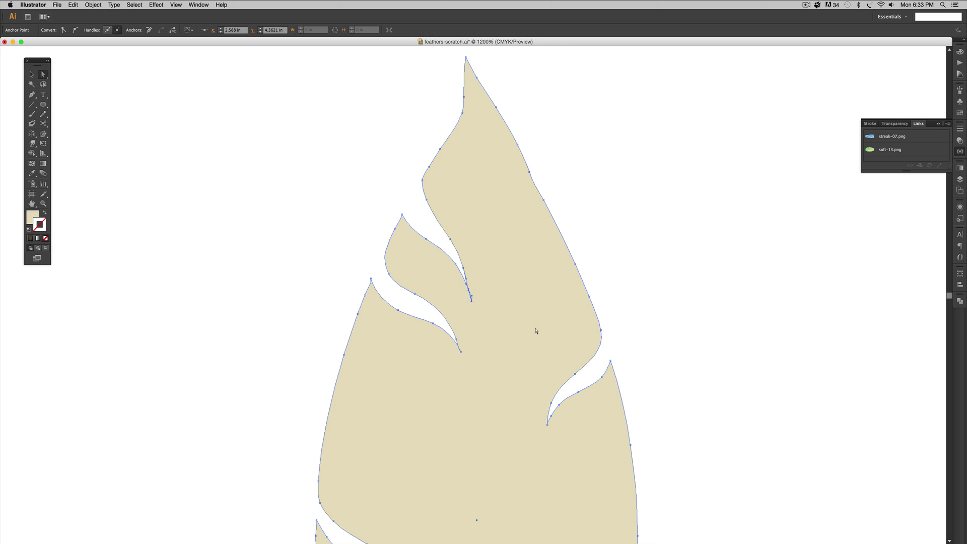
pyautogui.press('super+shift+a')
pyautogui.press('z')
pyautogui.moveTo(447, 238); pyautogui.dragTo(535, 347)
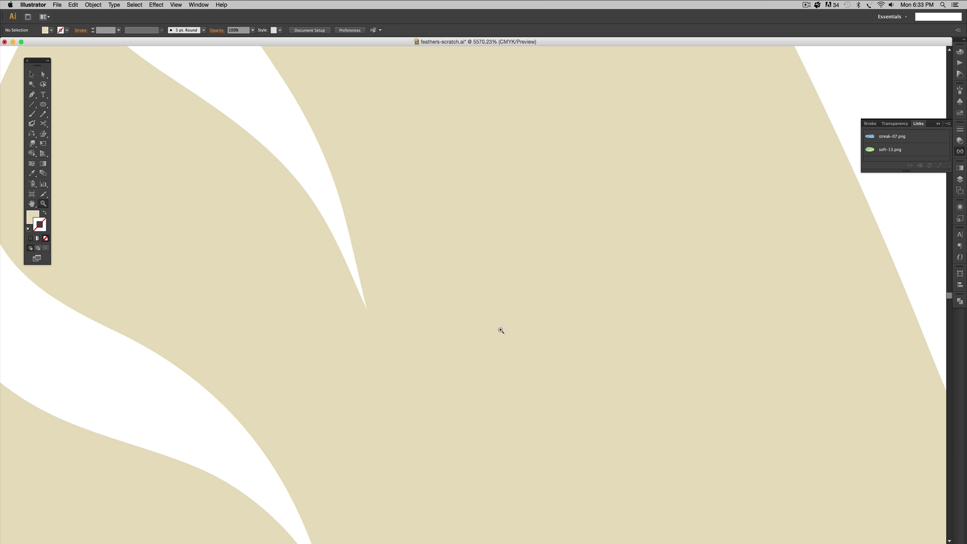
pyautogui.press('a')
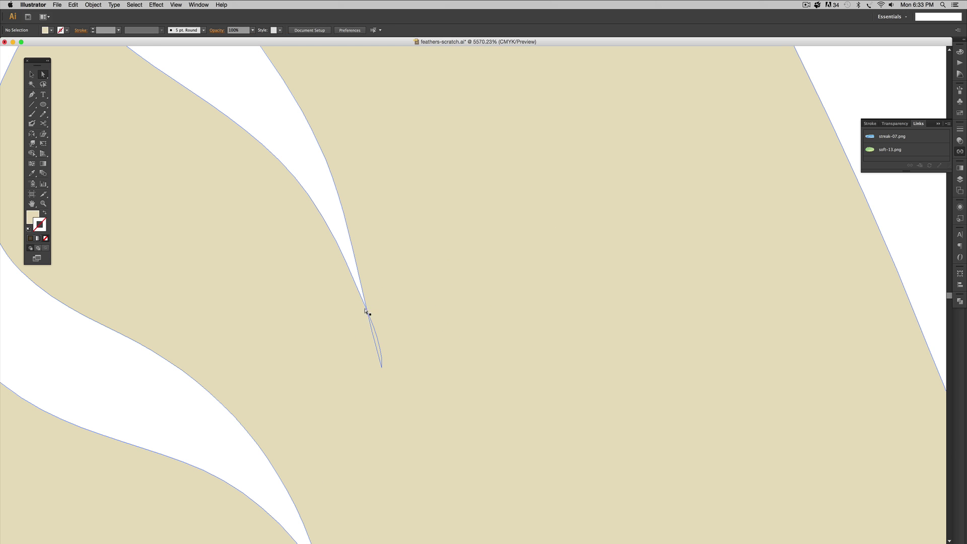
pyautogui.click(381, 366)
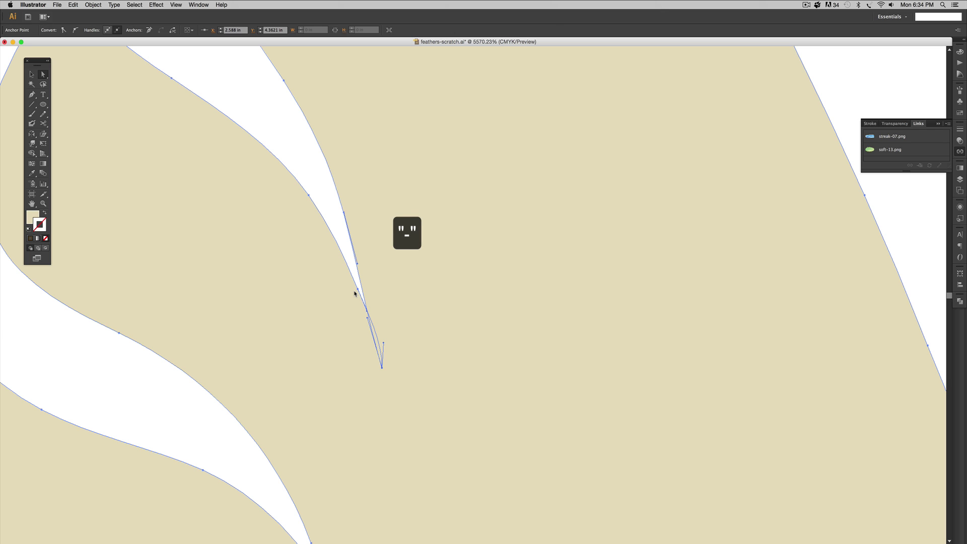
pyautogui.press('p')
pyautogui.click(357, 288)
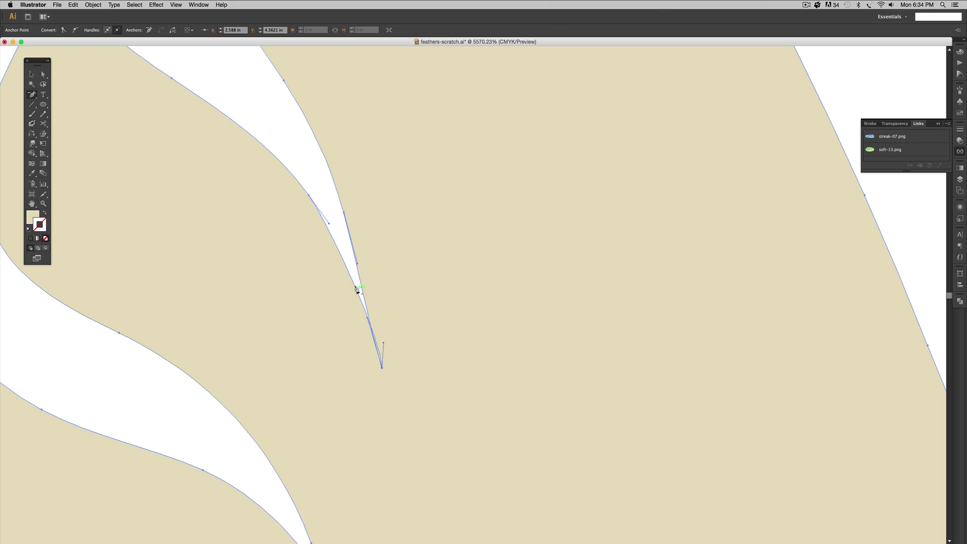
# Reshape the uppermost left notch's tip with its direction handle so it ends in a clean point, and deselect the feather.
pyautogui.press('a')
pyautogui.moveTo(381, 341); pyautogui.dragTo(375, 316)
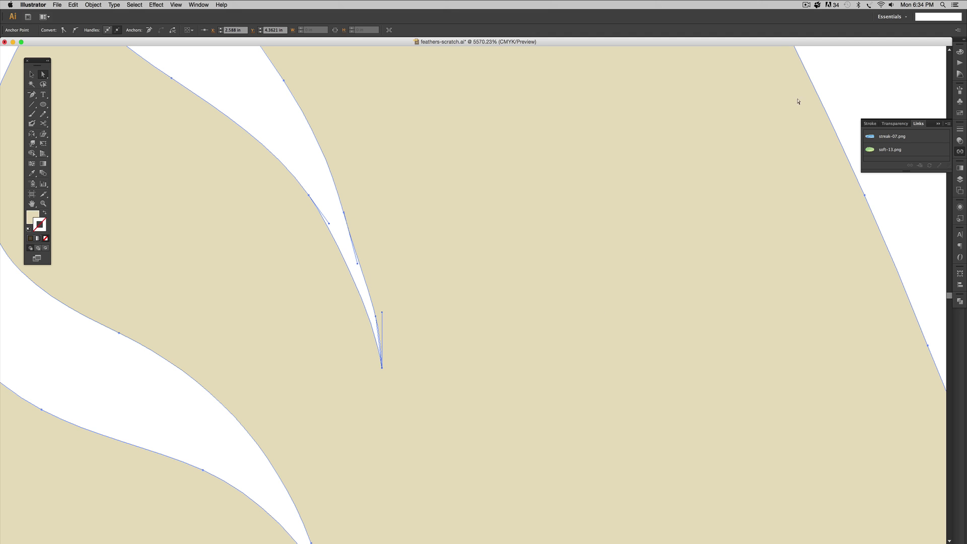
pyautogui.click(842, 98)
# Smooth the bump on the feather's upper right edge by deleting its extra anchor points with the Pen tool, and deselect the shape.
pyautogui.press('super+minus')
pyautogui.press('super+minus')
pyautogui.press('super+minus')
pyautogui.press('super+minus')
pyautogui.press('super+minus')
pyautogui.press('super+minus')
pyautogui.press('super+minus')
pyautogui.press('super+minus')
pyautogui.press('super+minus')
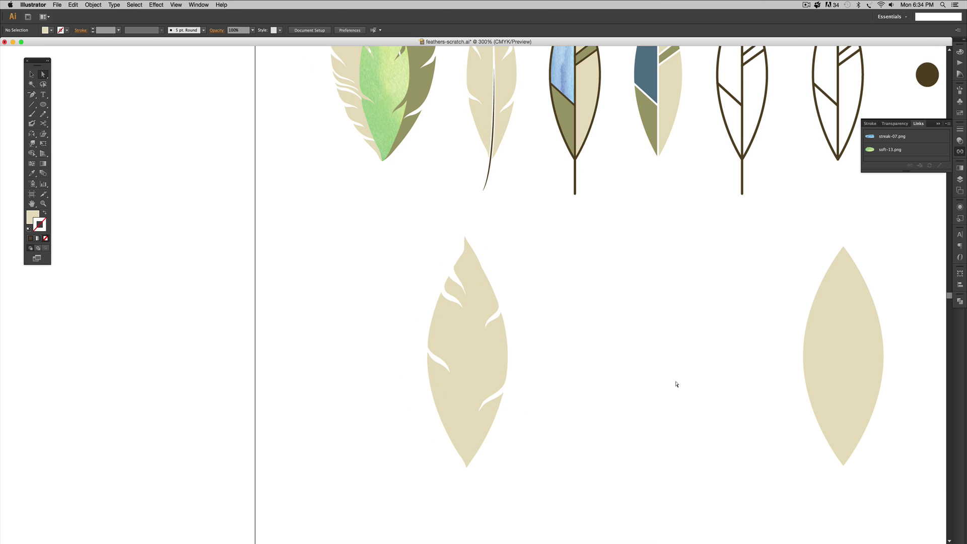
pyautogui.click(480, 265)
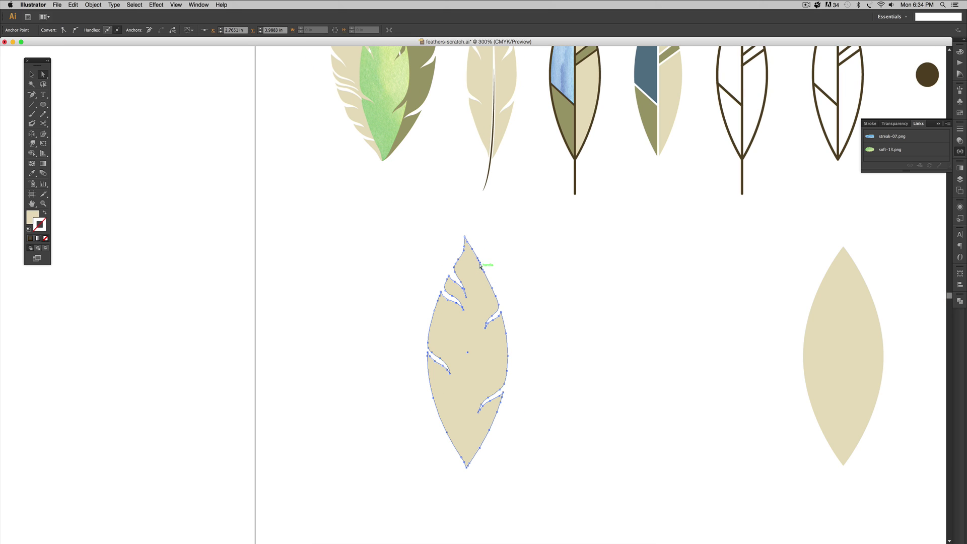
pyautogui.click(571, 270)
pyautogui.press('z')
pyautogui.moveTo(518, 307); pyautogui.dragTo(564, 338)
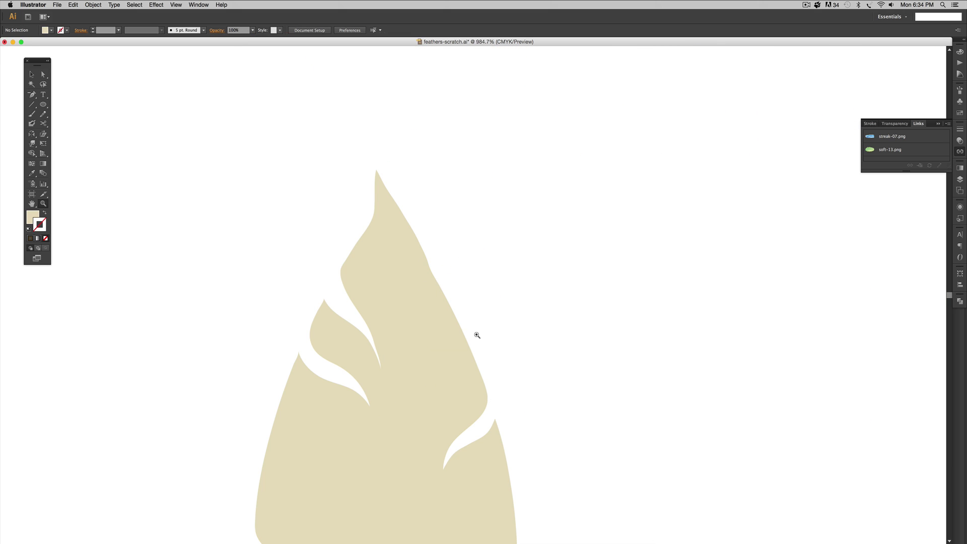
pyautogui.press('v')
pyautogui.click(405, 325)
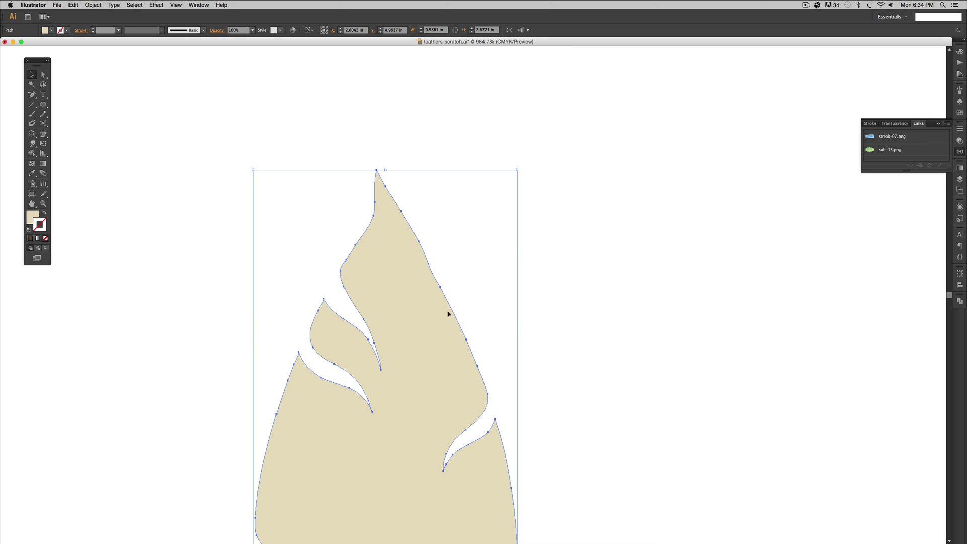
pyautogui.press('p')
pyautogui.click(439, 285)
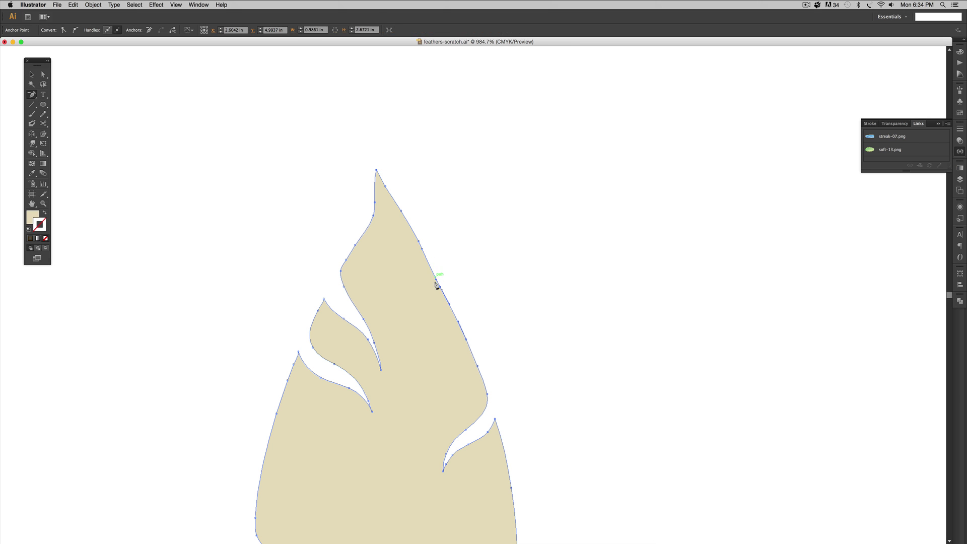
pyautogui.click(439, 286)
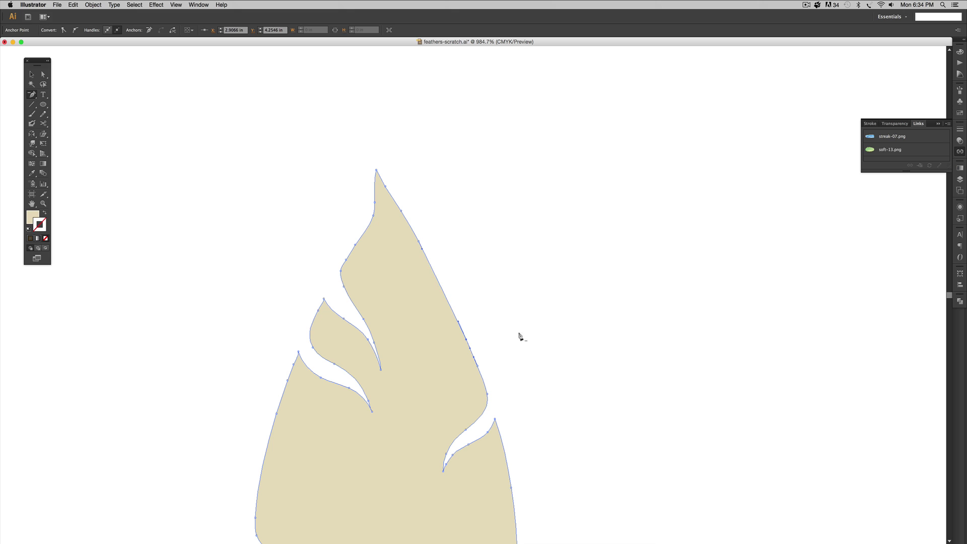
pyautogui.press('v')
pyautogui.click(633, 399)
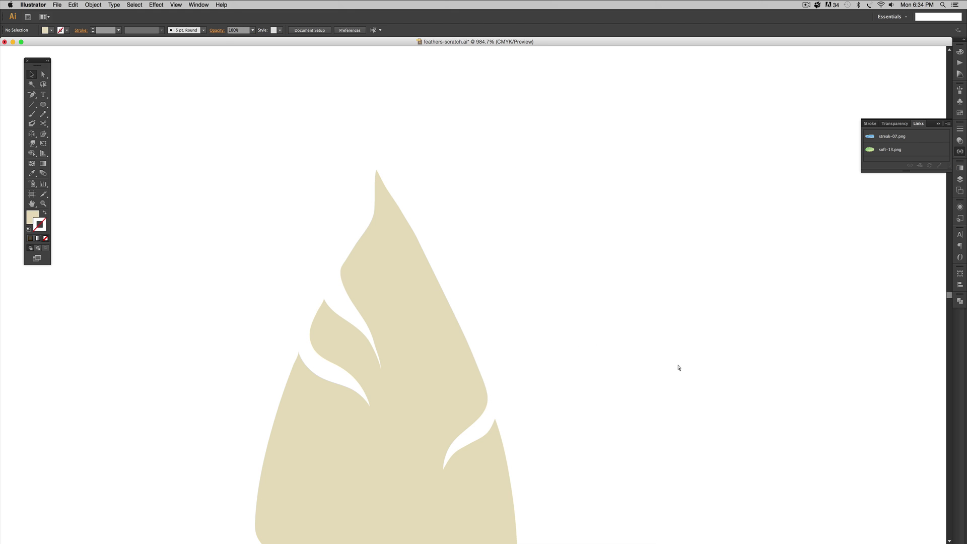
# Narrow the notched feather to about 0.75 in wide without changing its height, reposition it slightly, and deselect it.
pyautogui.press('super+minus')
pyautogui.press('super+minus')
pyautogui.press('super+minus')
pyautogui.press('super+minus')
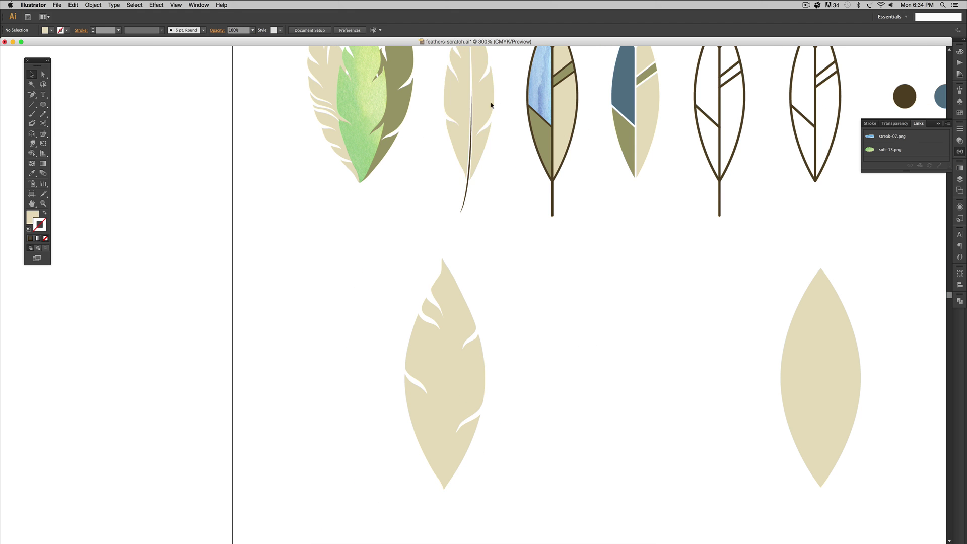
pyautogui.moveTo(539, 406); pyautogui.dragTo(555, 334)
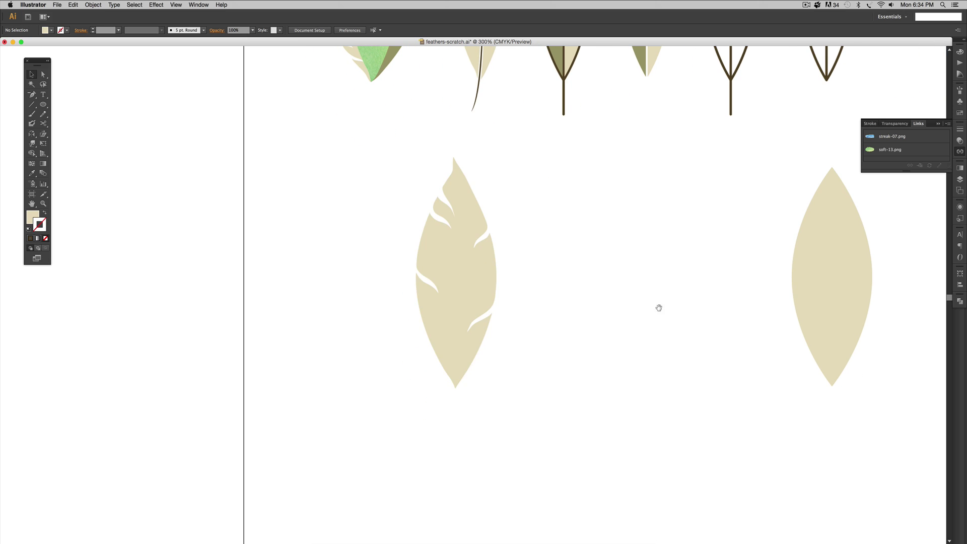
pyautogui.scroll(5, 654, 443)
pyautogui.scroll(-1, 554, 388)
pyautogui.click(459, 334)
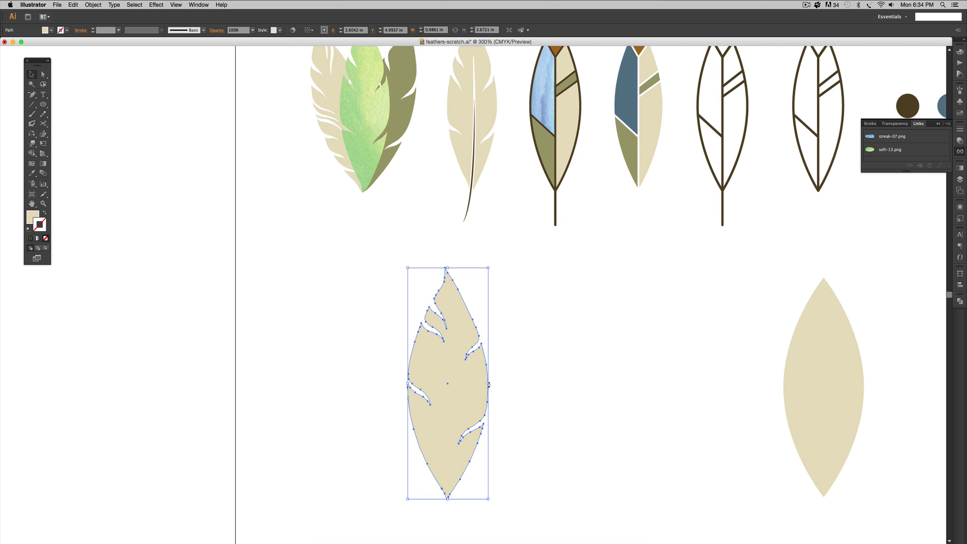
pyautogui.moveTo(487, 383); pyautogui.dragTo(432, 371)
pyautogui.click(556, 384)
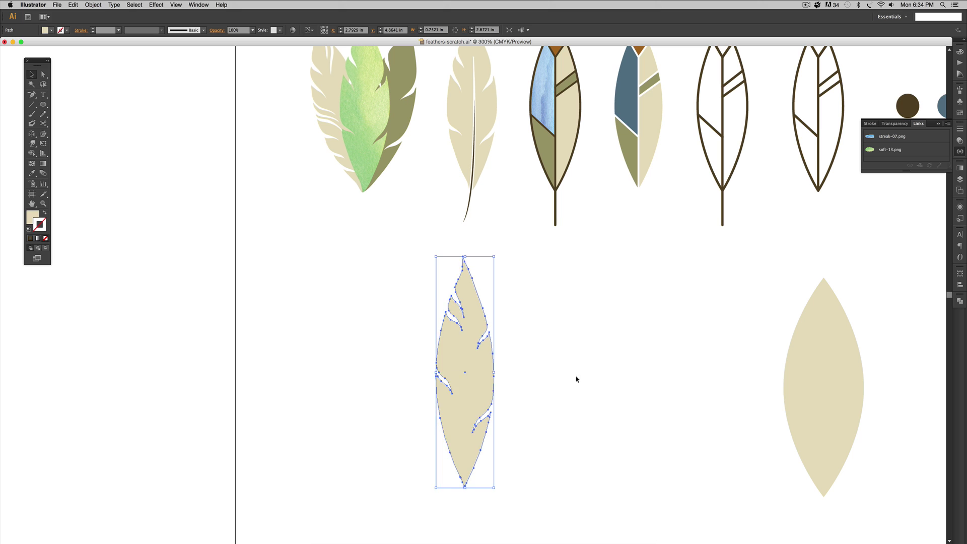
pyautogui.click(573, 403)
# Draw a closed, curved quill about 2 in tall with the Pen tool, from the feather's upper middle to below its bottom tip.
pyautogui.moveTo(572, 412); pyautogui.dragTo(607, 345)
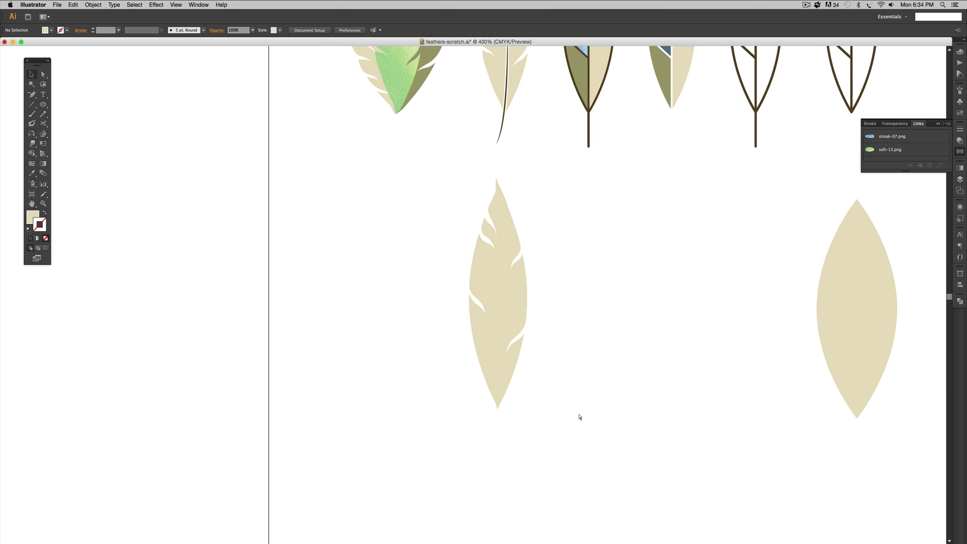
pyautogui.press('super+equal')
pyautogui.scroll(-5, 539, 389)
pyautogui.moveTo(552, 300); pyautogui.dragTo(560, 337)
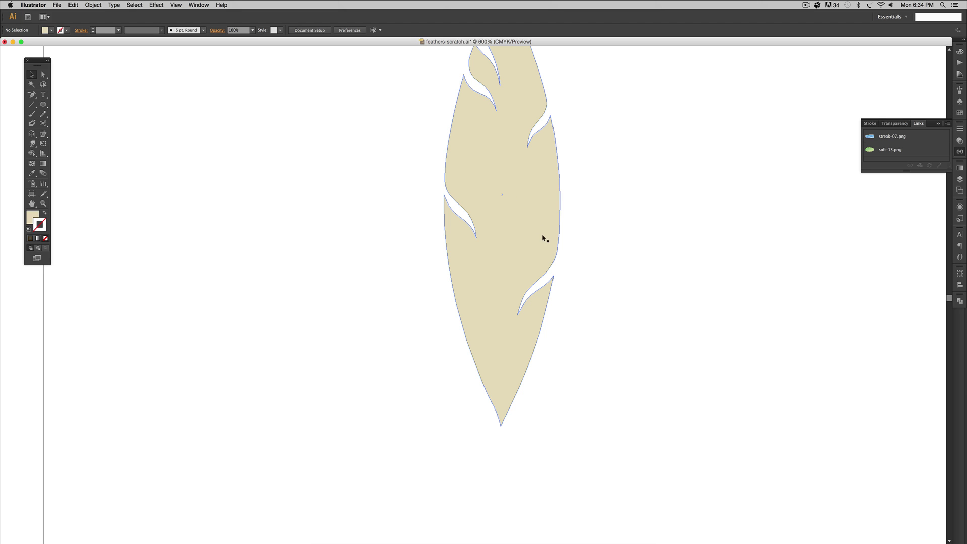
pyautogui.press('p')
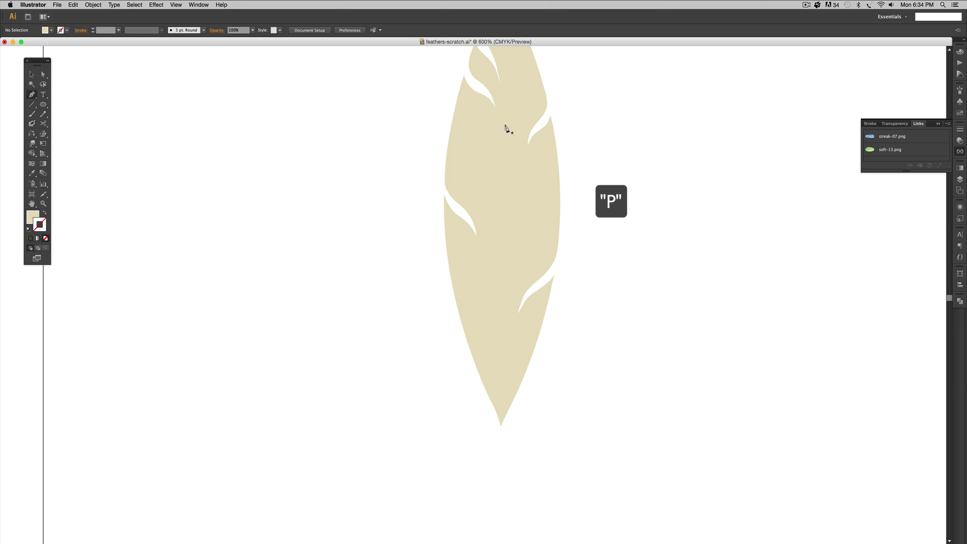
pyautogui.click(508, 128)
pyautogui.moveTo(459, 476); pyautogui.dragTo(480, 475)
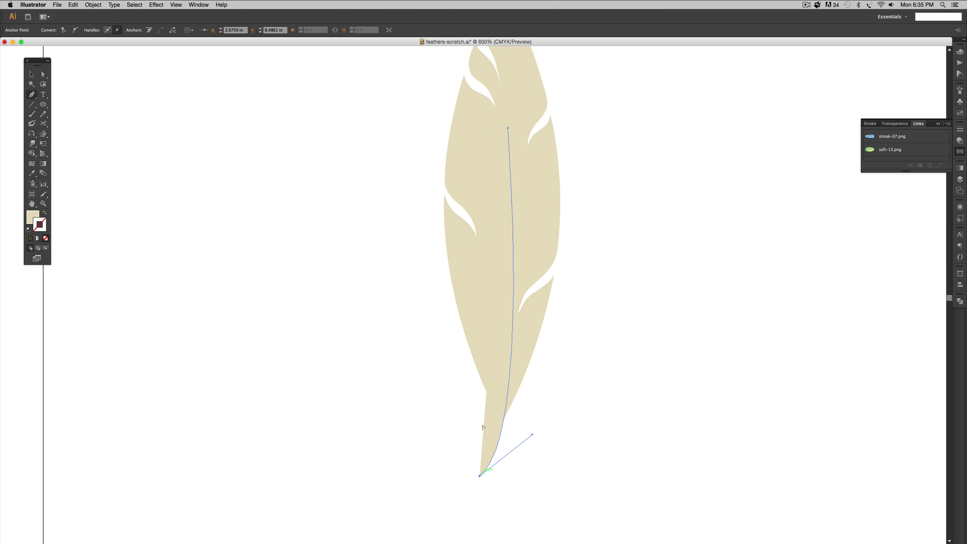
pyautogui.click(507, 128)
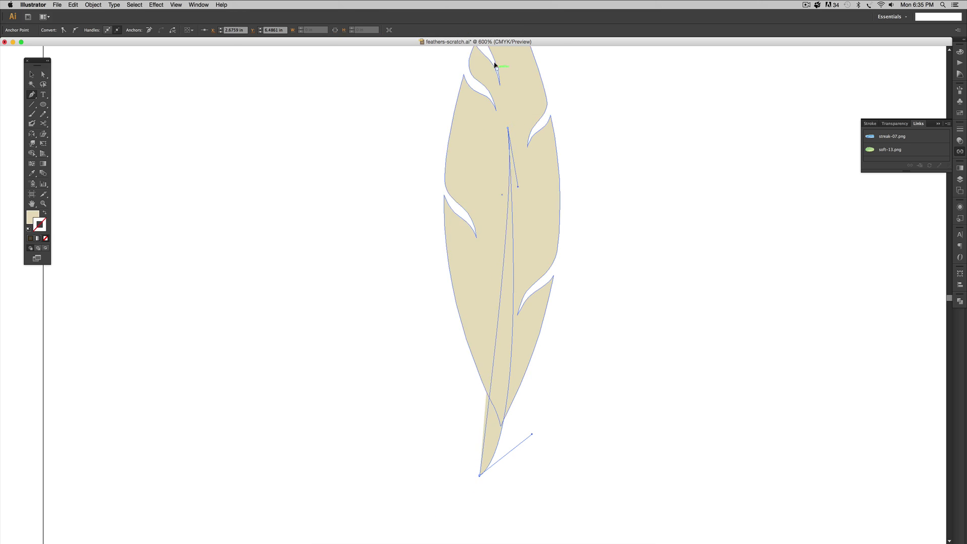
# Extend the direction handle at the quill's top anchor downward so both sides form a thin, tapered curve.
pyautogui.moveTo(505, 135); pyautogui.dragTo(518, 187)
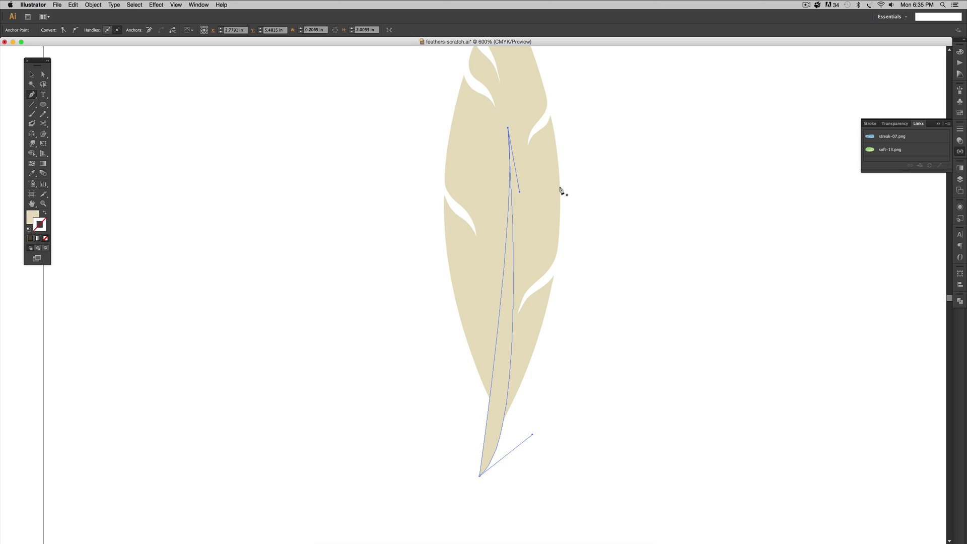
pyautogui.press('super+z')
pyautogui.moveTo(497, 241); pyautogui.dragTo(519, 458)
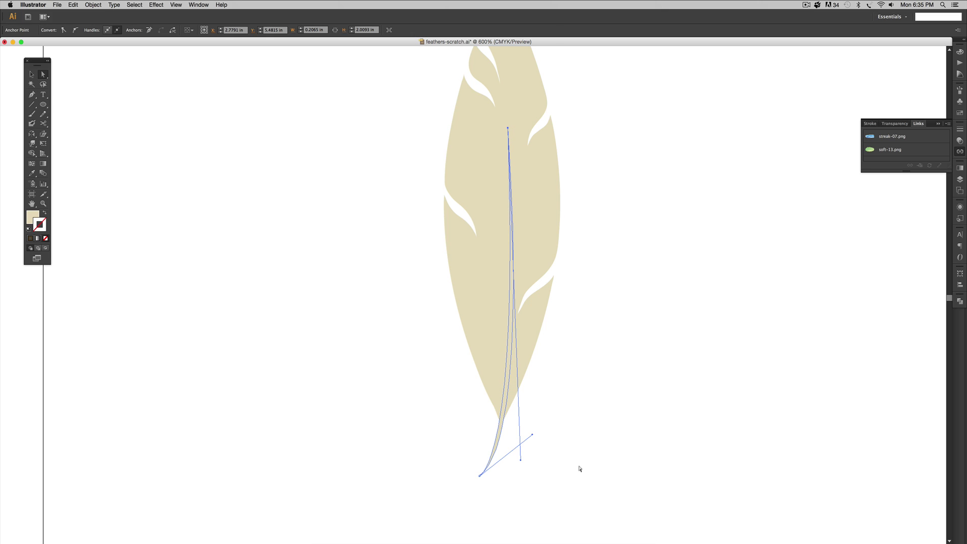
# Fill the quill with the dark brown sampled from the finished feather's quill above, and deselect it.
pyautogui.press('super+minus')
pyautogui.press('super+minus')
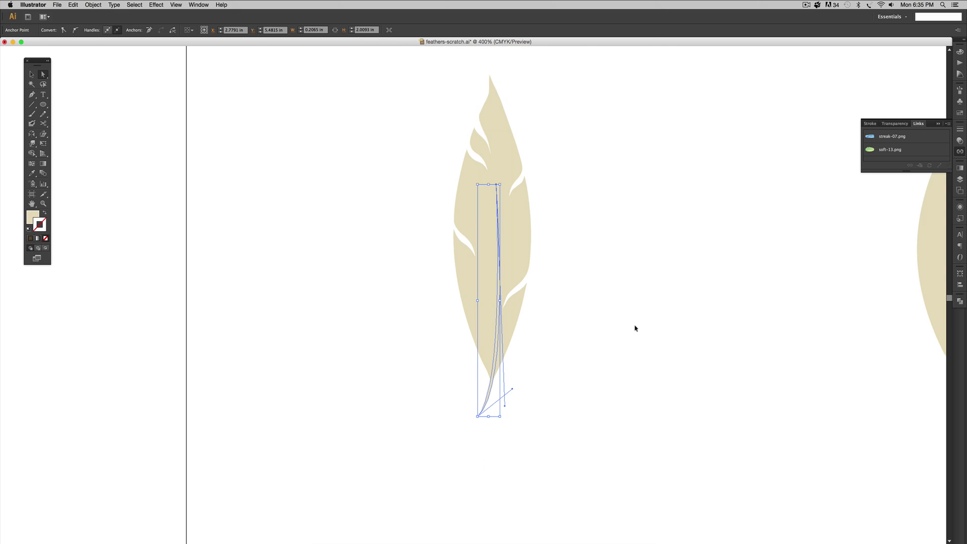
pyautogui.press('i')
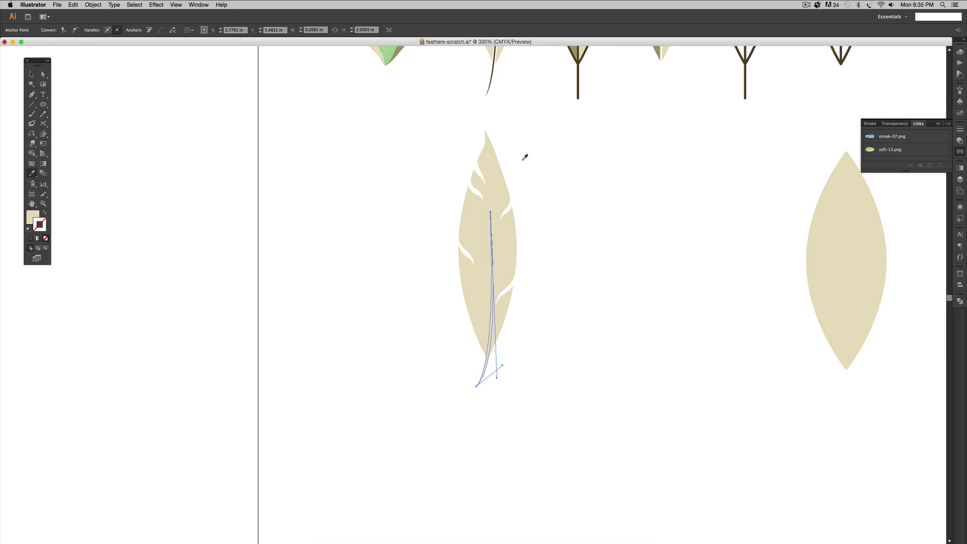
pyautogui.click(491, 80)
pyautogui.press('v')
pyautogui.click(536, 428)
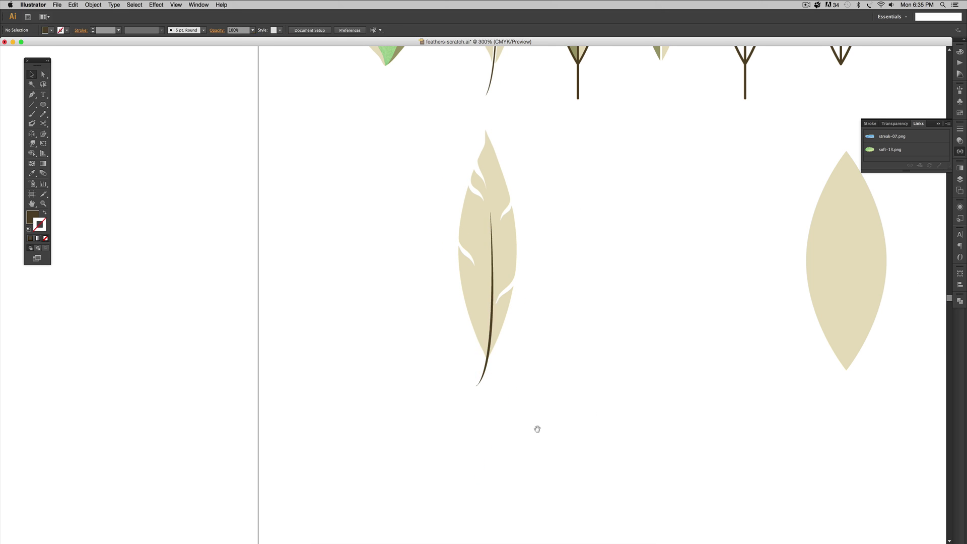
# Slim the quill slightly by adjusting its curve with the top anchor's direction handle, and deselect it.
pyautogui.scroll(-2, 533, 376)
pyautogui.press('super+equal')
pyautogui.press('super+equal')
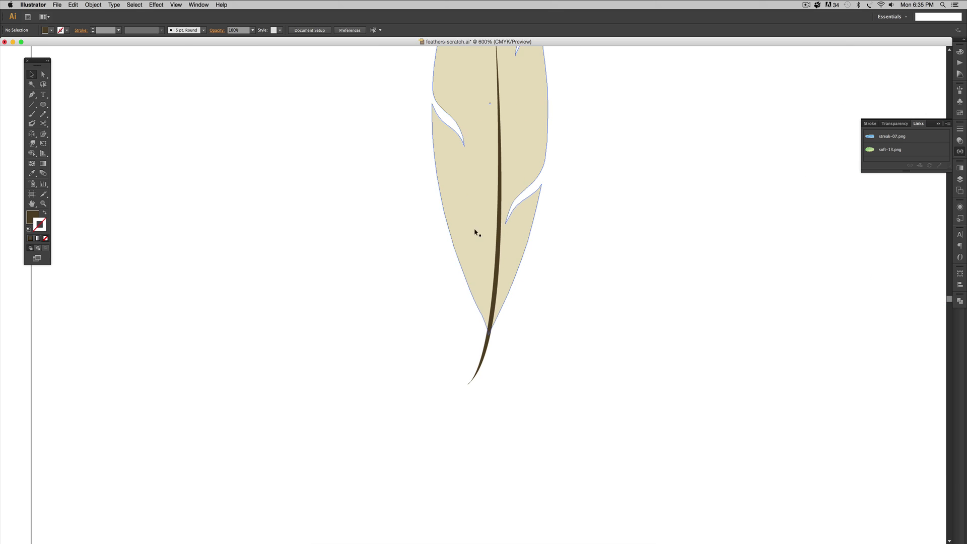
pyautogui.moveTo(663, 208); pyautogui.dragTo(669, 282)
pyautogui.press('a')
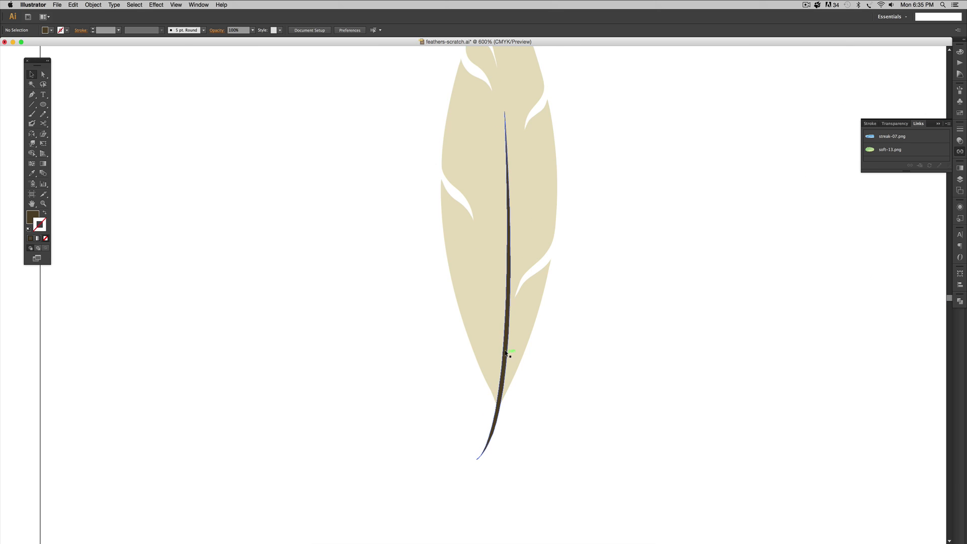
pyautogui.click(495, 428)
pyautogui.moveTo(476, 459); pyautogui.dragTo(518, 458)
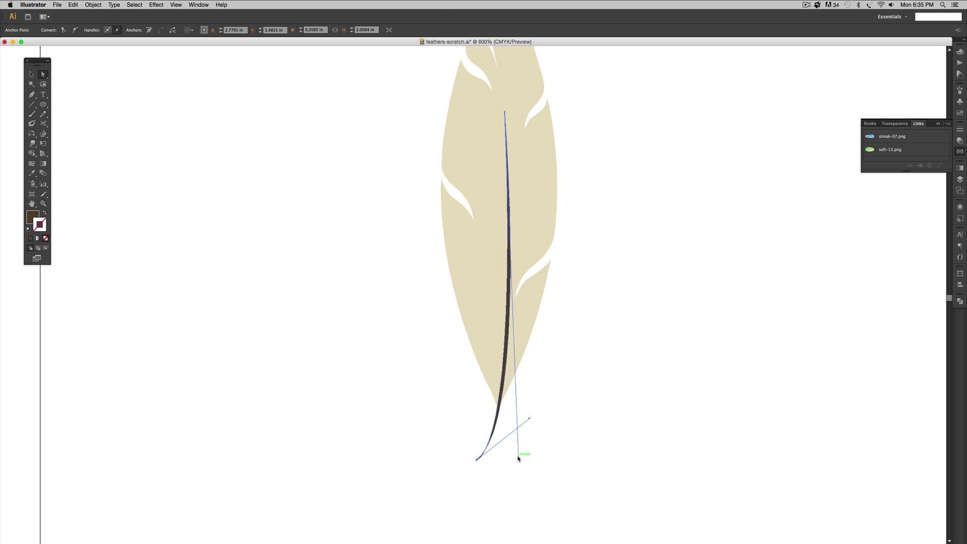
pyautogui.click(623, 421)
pyautogui.press('super+minus')
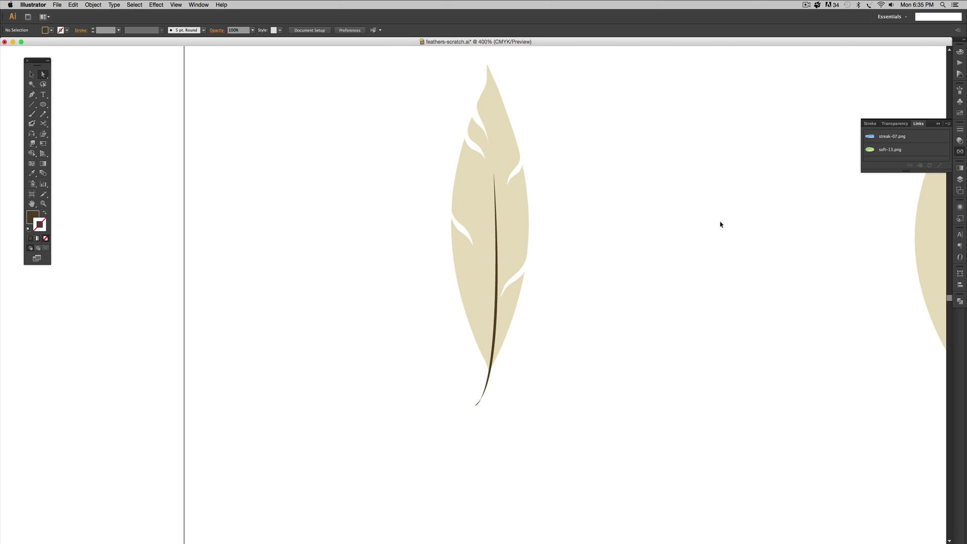
pyautogui.press('super+minus')
pyautogui.press('super+minus')
pyautogui.scroll(3, 549, 156)
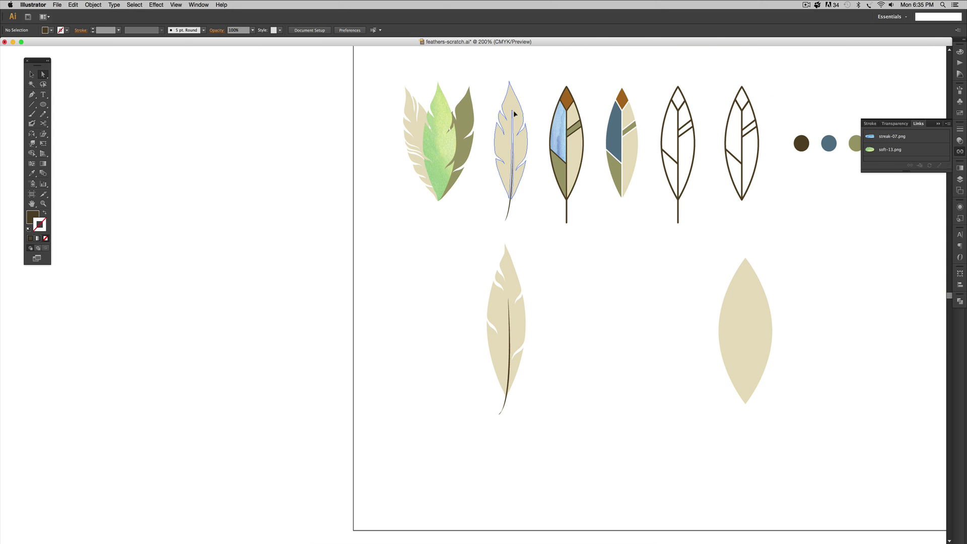
# Move the finished feather's cream body away from its quill, and undo the move.
pyautogui.moveTo(514, 114); pyautogui.dragTo(368, 171)
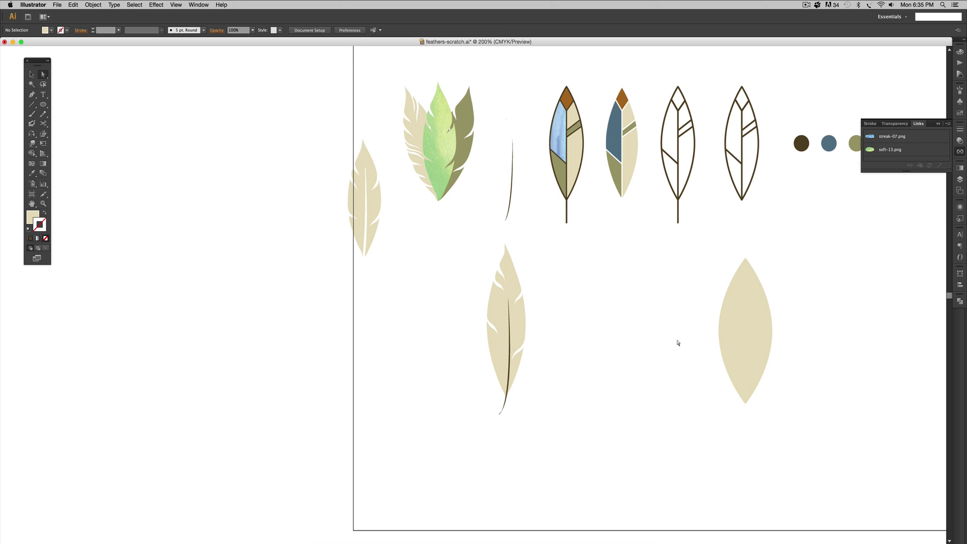
pyautogui.press('super+z')
# Add a light green stroke, picked from the color spectrum, around the new feather's dark brown quill, and deselect it.
pyautogui.press('v')
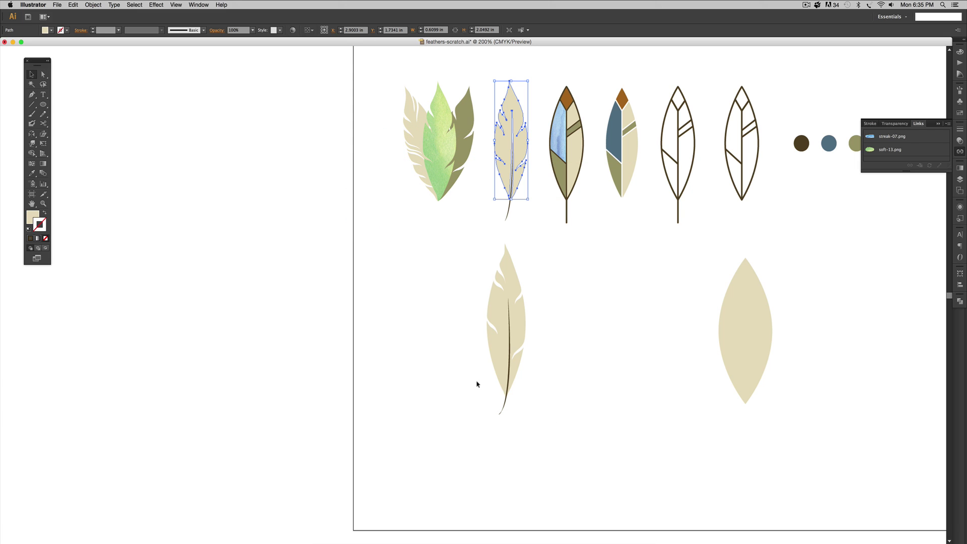
pyautogui.click(503, 406)
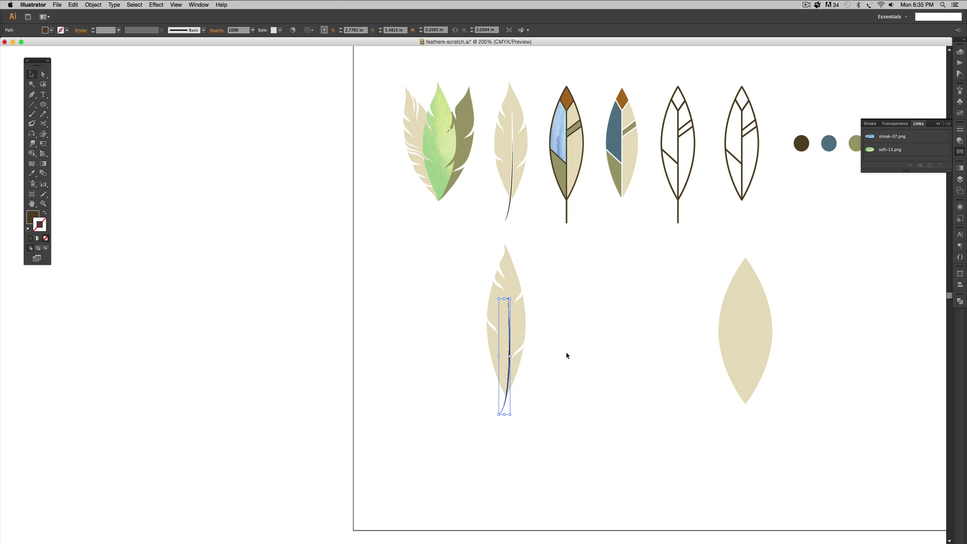
pyautogui.click(959, 52)
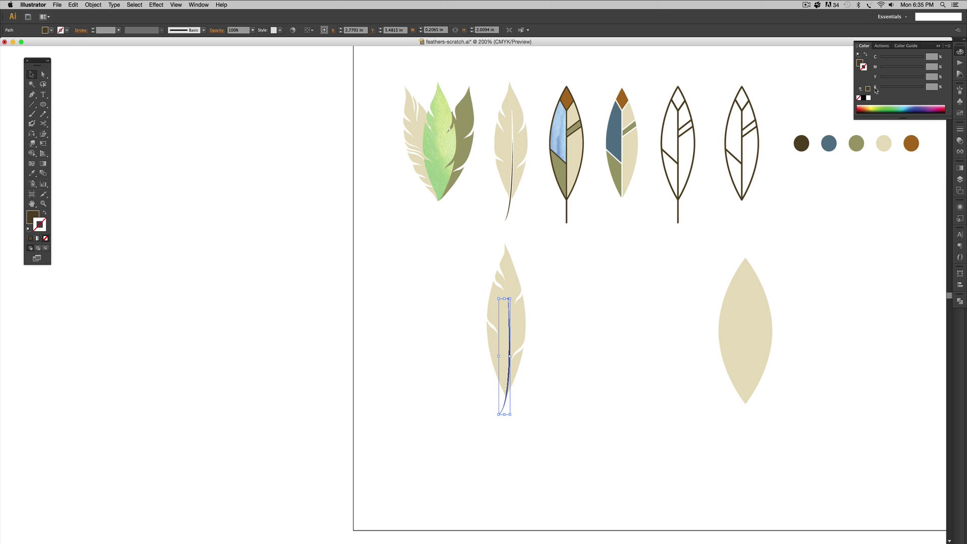
pyautogui.click(889, 107)
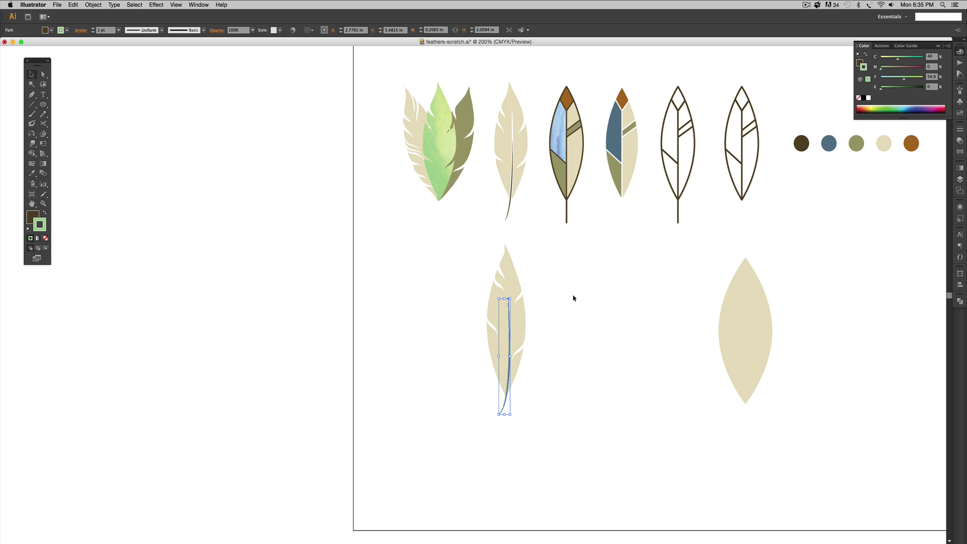
pyautogui.click(634, 421)
# Duplicate the new feather with its green-outlined quill beside the original, and deselect the copy.
pyautogui.press('z')
pyautogui.moveTo(432, 269); pyautogui.dragTo(642, 464)
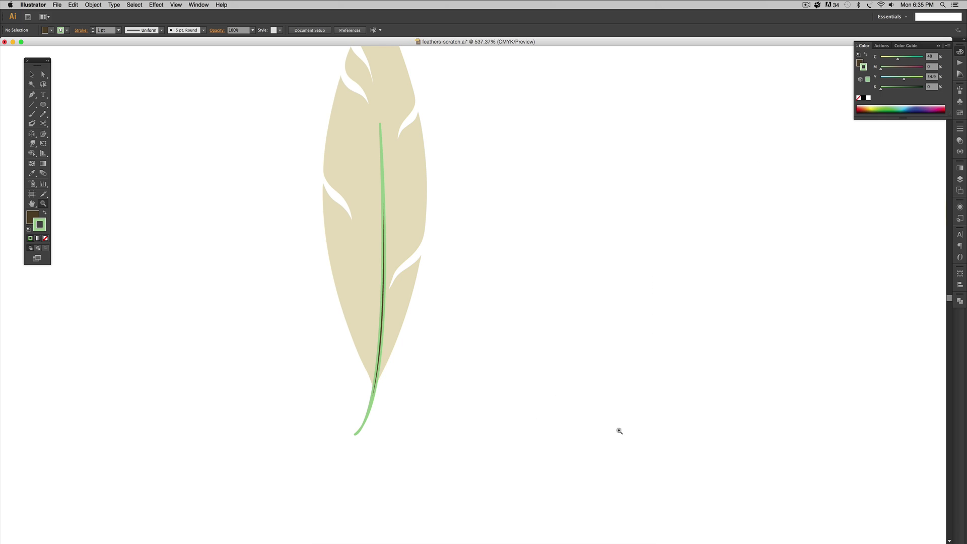
pyautogui.press('v')
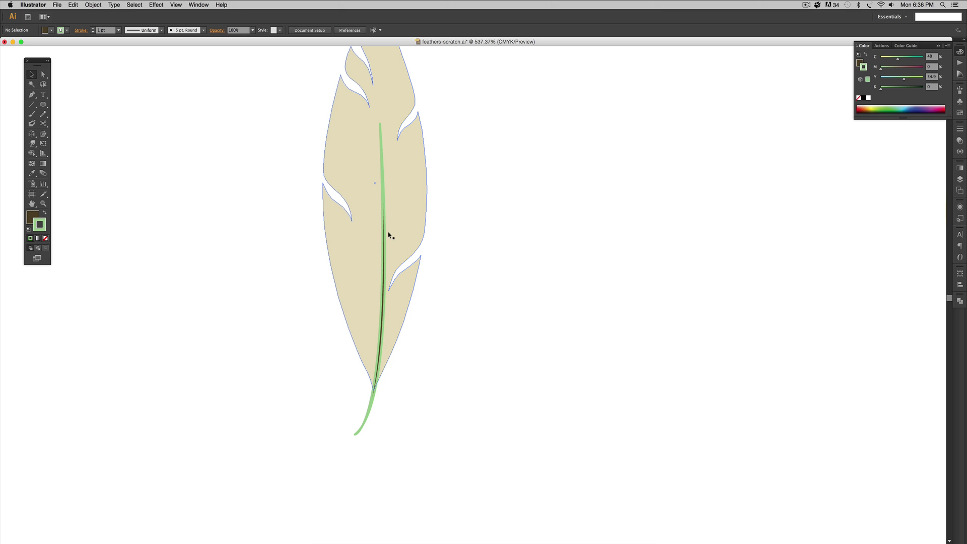
pyautogui.moveTo(347, 271); pyautogui.dragTo(670, 260)
pyautogui.click(436, 397)
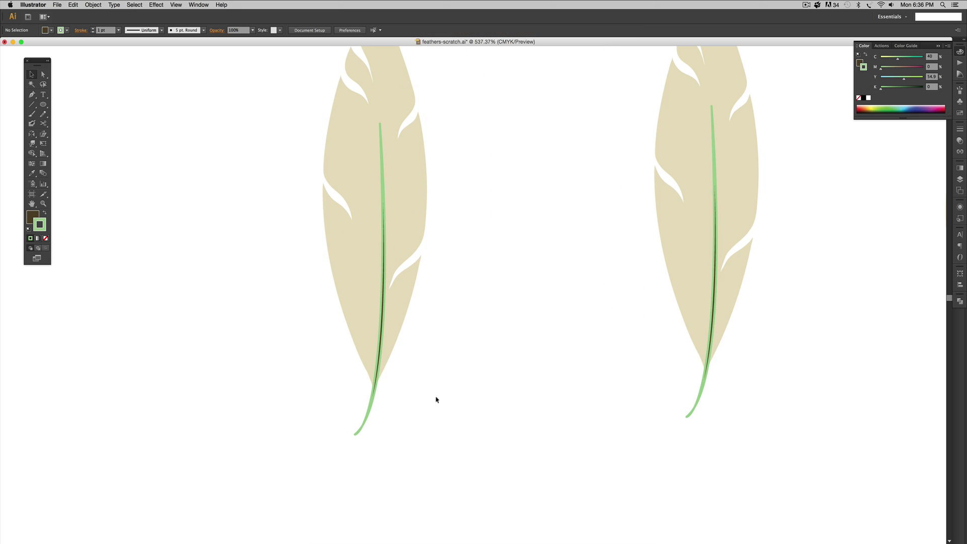
# Reduce the original feather's green quill stroke to 0.5 pt, and deselect it.
pyautogui.hscroll(-3, 514, 306)
pyautogui.click(440, 191)
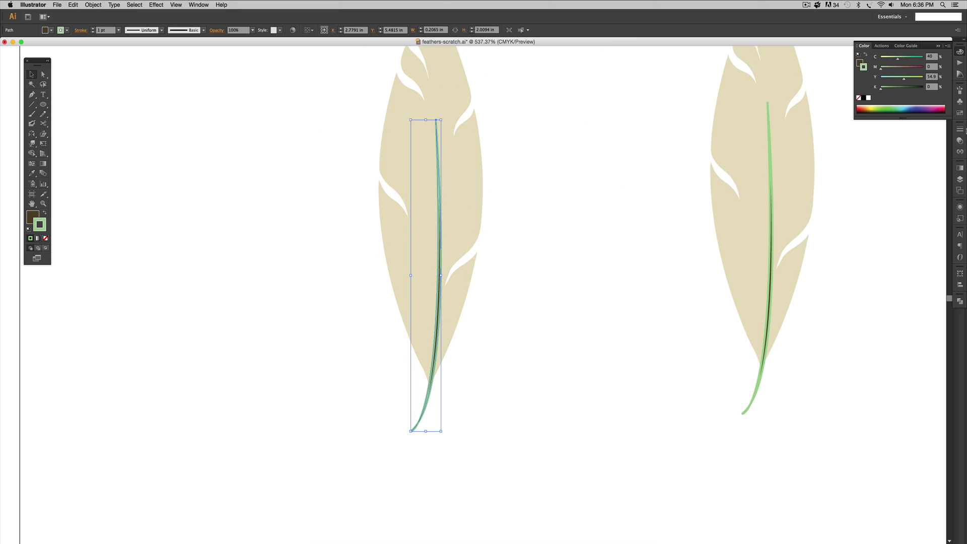
pyautogui.click(959, 129)
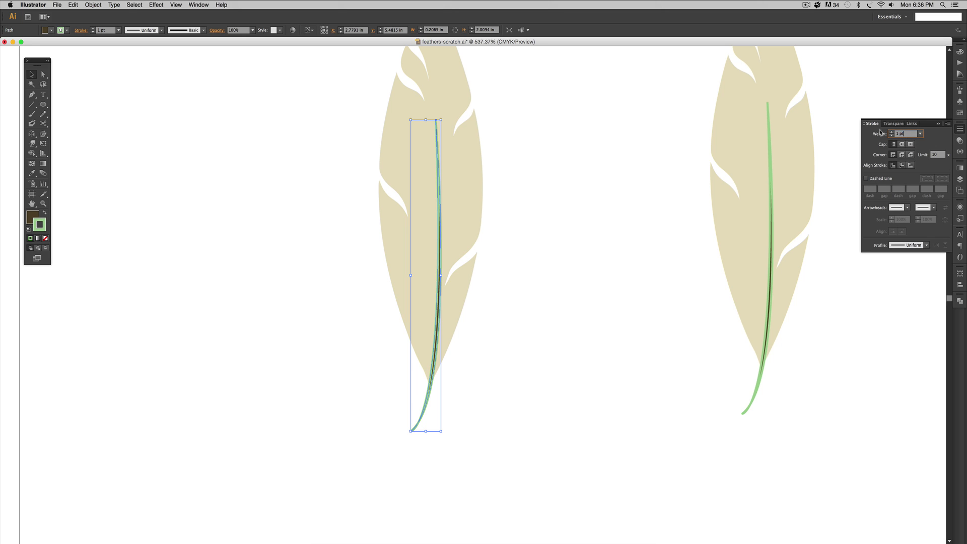
pyautogui.press('Return')
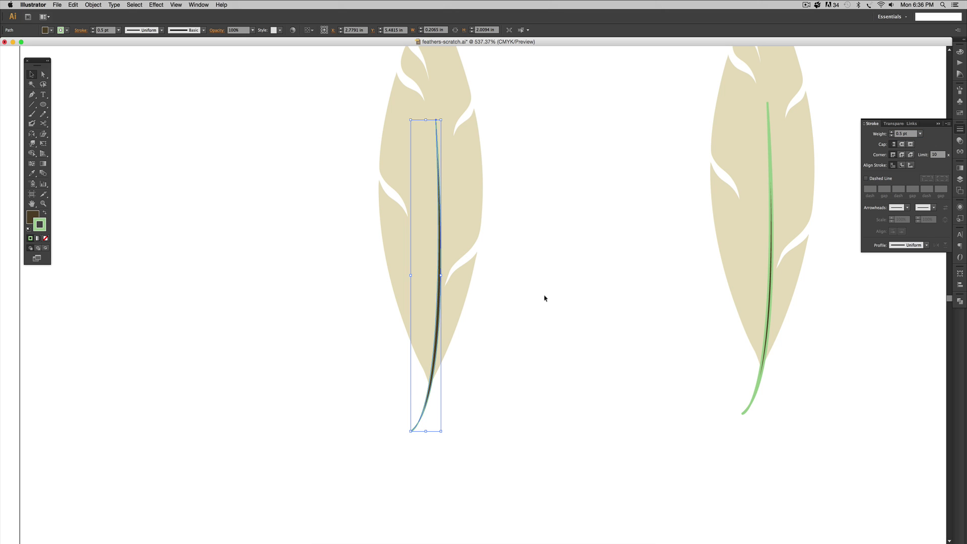
pyautogui.click(545, 298)
pyautogui.hscroll(-3, 544, 206)
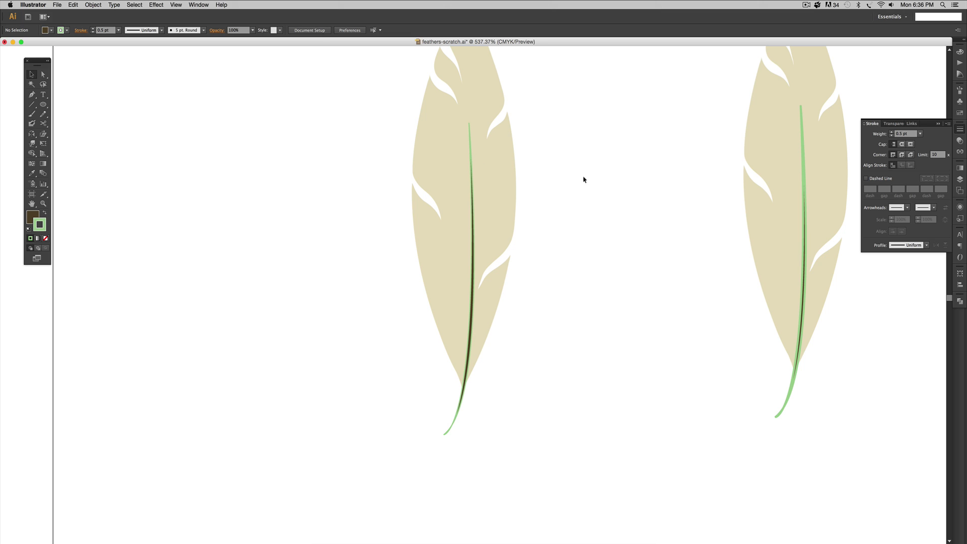
# Give the original quill's green stroke a round cap and round corners, and deselect it.
pyautogui.press('z')
pyautogui.moveTo(395, 71); pyautogui.dragTo(553, 207)
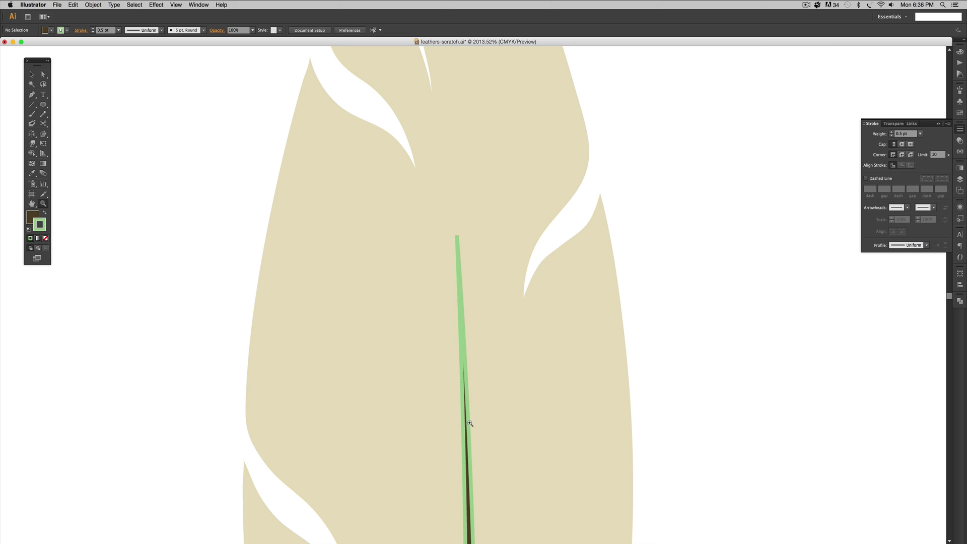
pyautogui.press('v')
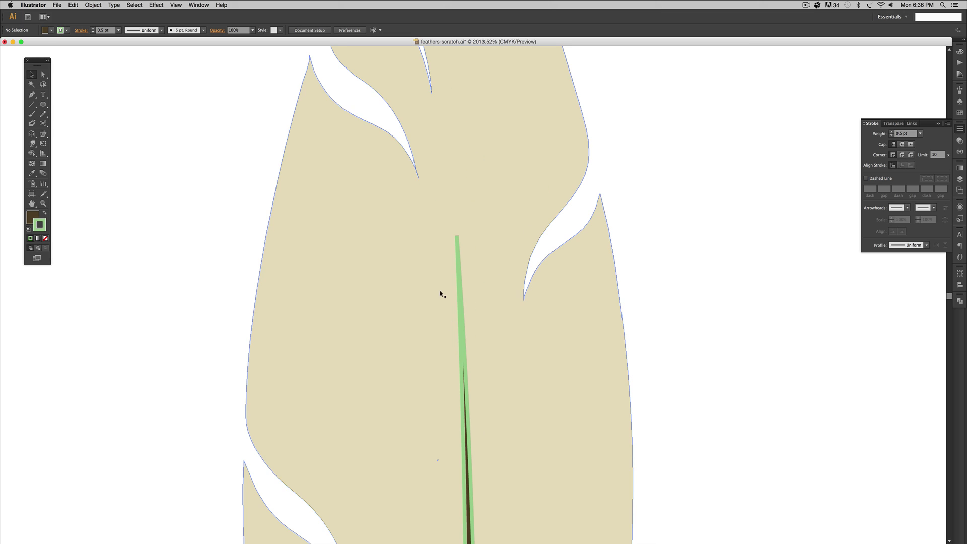
pyautogui.click(456, 252)
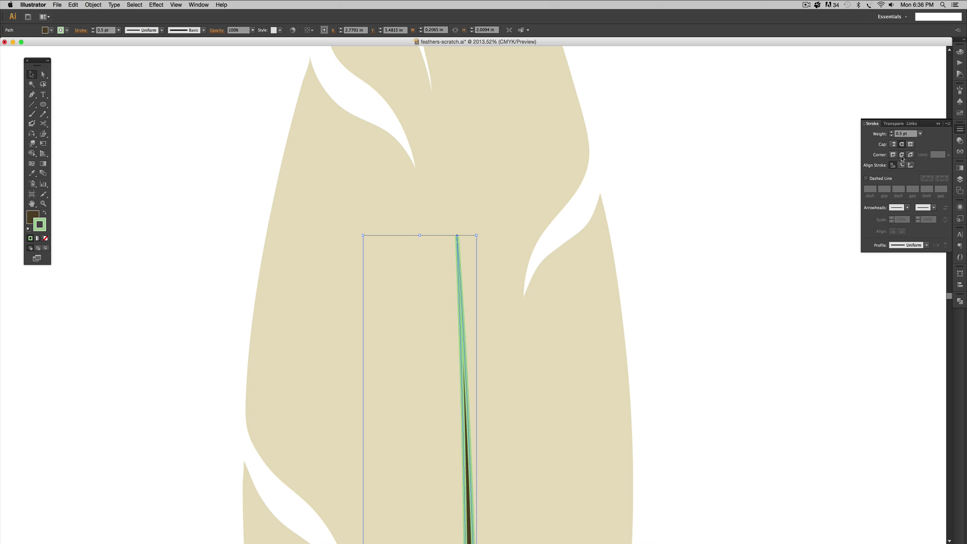
pyautogui.click(731, 319)
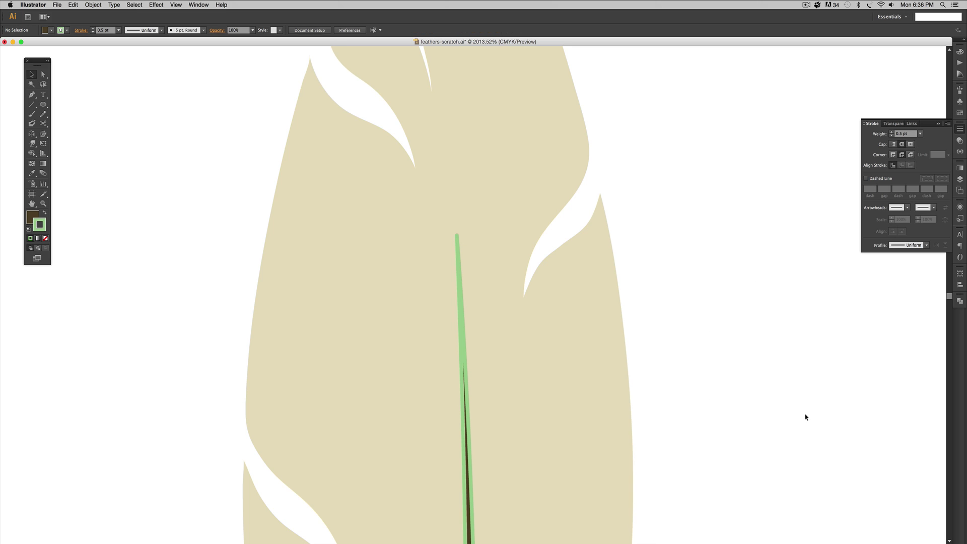
# Expand the original feather's quill so its fill and green stroke become separate shapes, and deselect it.
pyautogui.scroll(-10, 805, 416)
pyautogui.scroll(-10, 750, 337)
pyautogui.hscroll(-2, 750, 337)
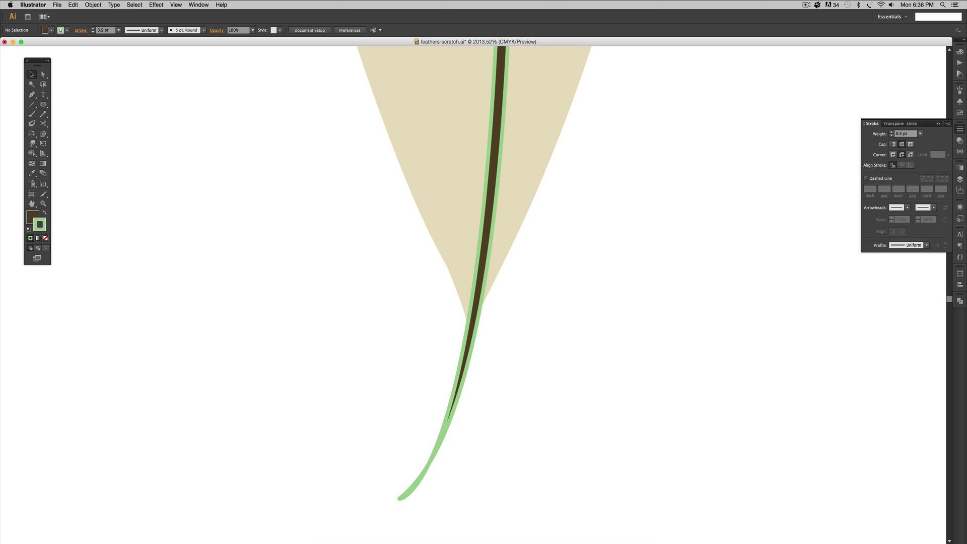
pyautogui.click(450, 396)
pyautogui.press('super+minus')
pyautogui.press('super+minus')
pyautogui.press('super+minus')
pyautogui.press('super+minus')
pyautogui.press('super+minus')
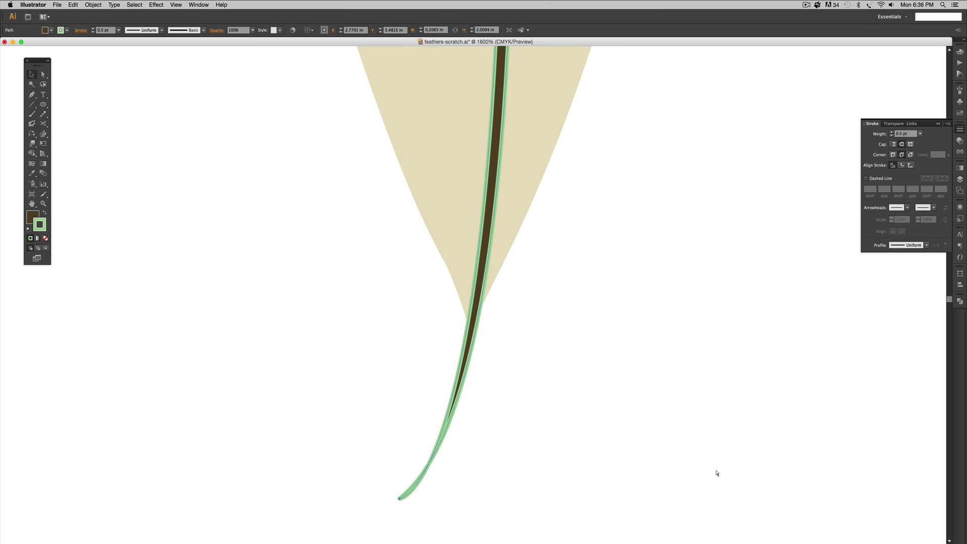
pyautogui.scroll(5, 523, 208)
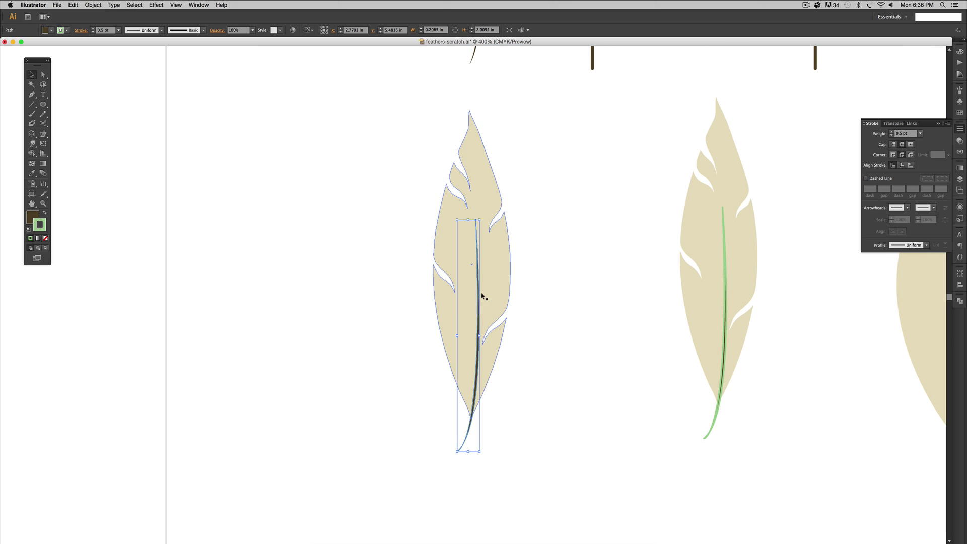
pyautogui.click(89, 7)
pyautogui.click(100, 84)
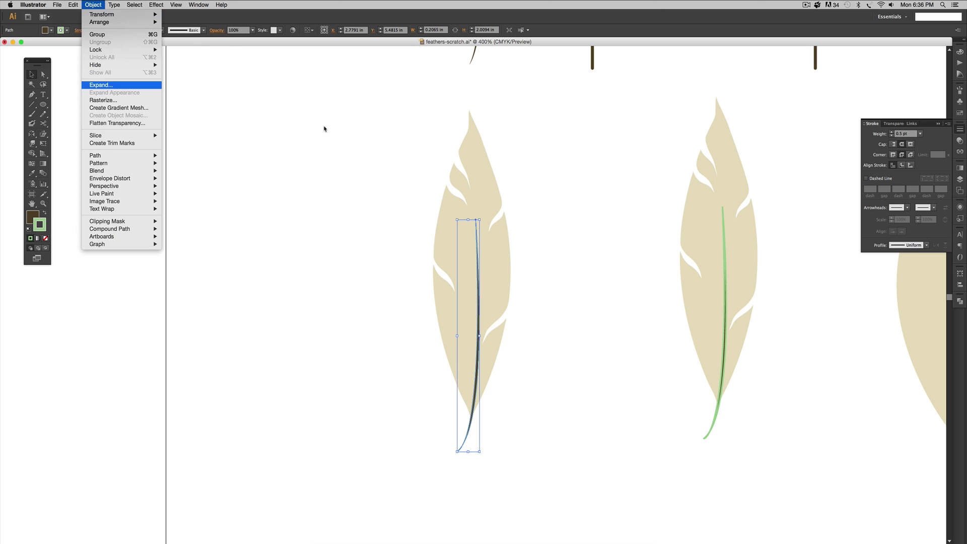
pyautogui.click(301, 227)
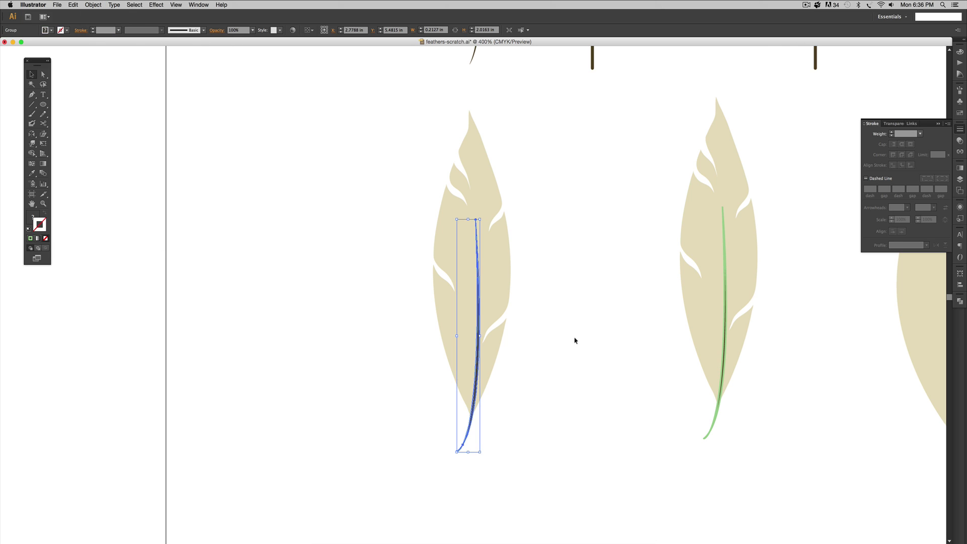
pyautogui.click(574, 149)
# Select the original feather together with its expanded quill and split them with the Pathfinder Divide operation.
pyautogui.moveTo(577, 165); pyautogui.dragTo(313, 481)
pyautogui.click(959, 301)
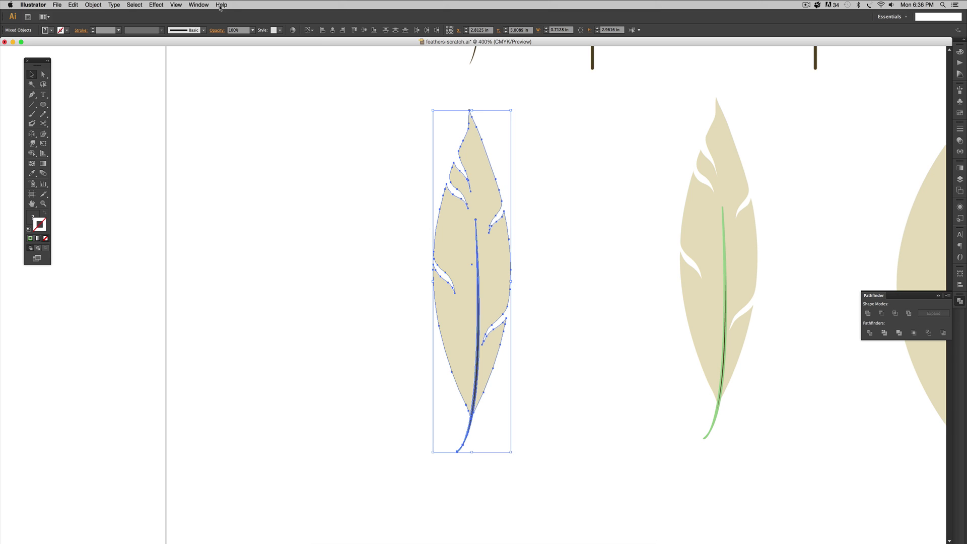
pyautogui.click(199, 5)
pyautogui.click(674, 250)
pyautogui.click(869, 333)
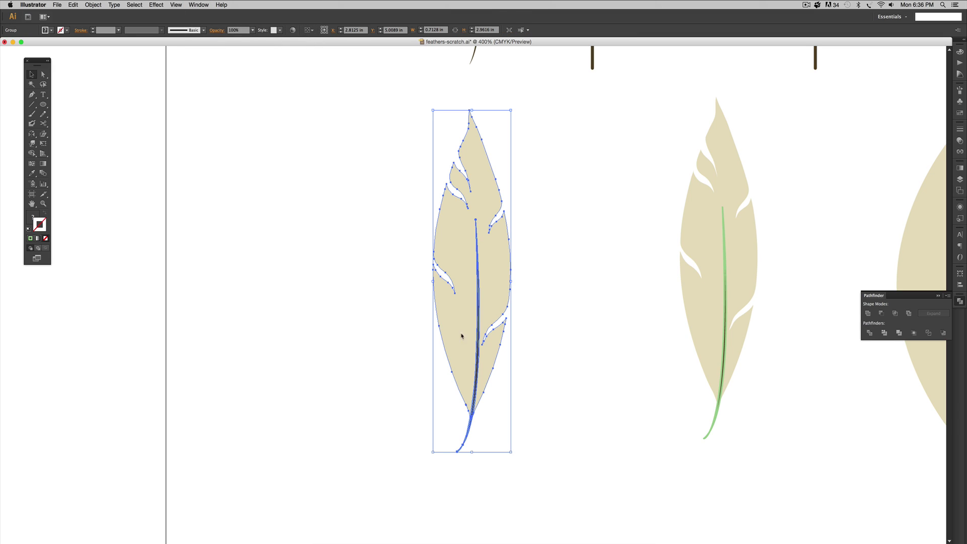
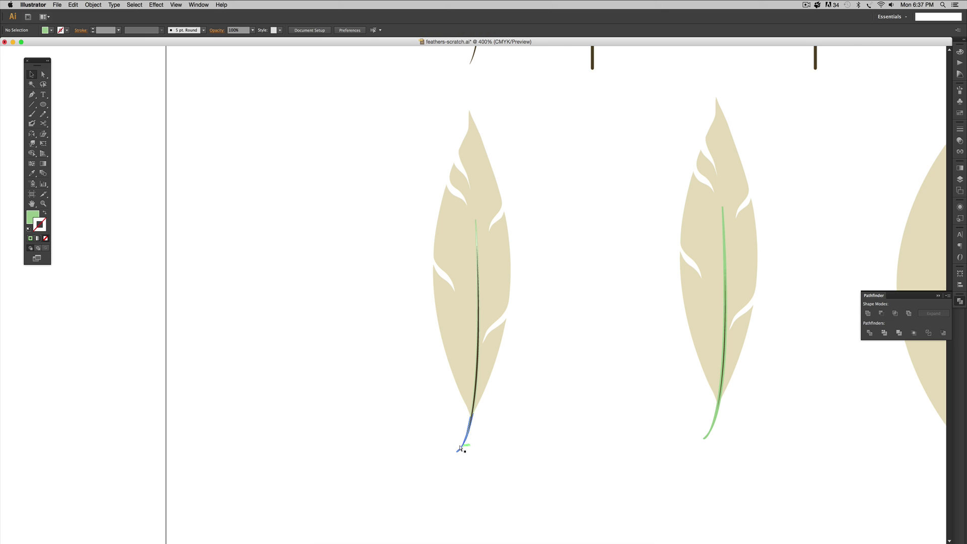
# Delete the divided green outline pieces inside the feather, leaving a gap around the brown quill.
pyautogui.press('super+equal')
pyautogui.press('super+equal')
pyautogui.moveTo(564, 345); pyautogui.dragTo(540, 284)
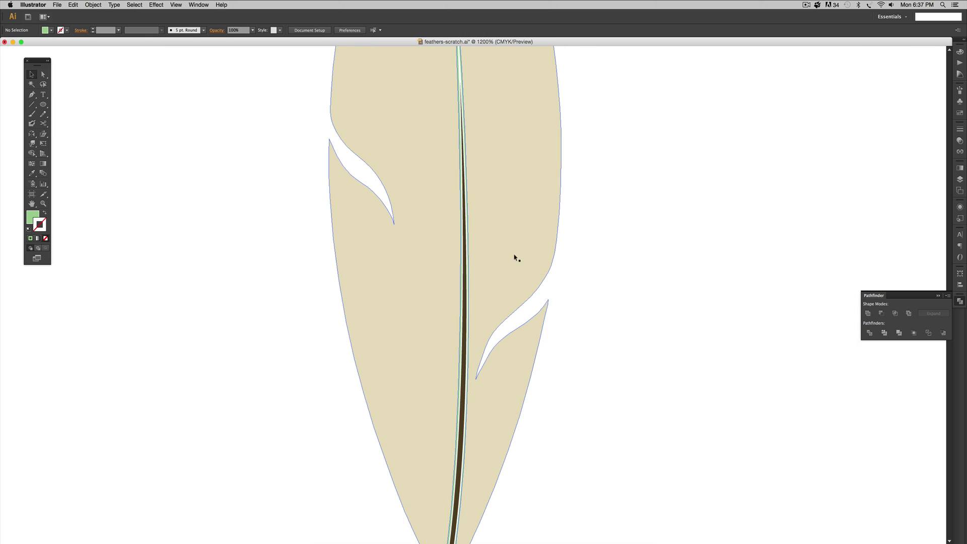
pyautogui.click(468, 234)
pyautogui.click(641, 276)
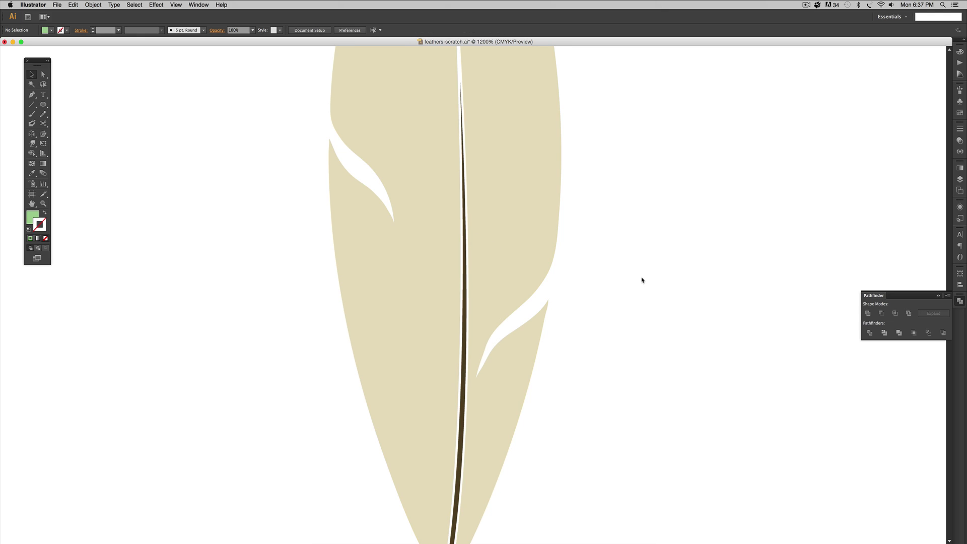
# Delete the remaining green outline pieces around the quill below the feather's bottom tip.
pyautogui.scroll(-10, 554, 146)
pyautogui.click(422, 302)
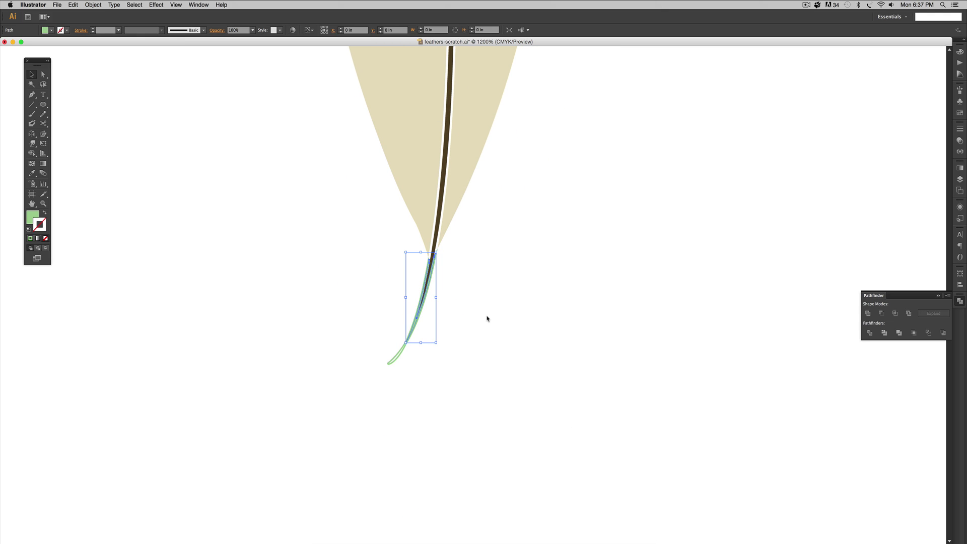
pyautogui.click(486, 318)
pyautogui.click(416, 346)
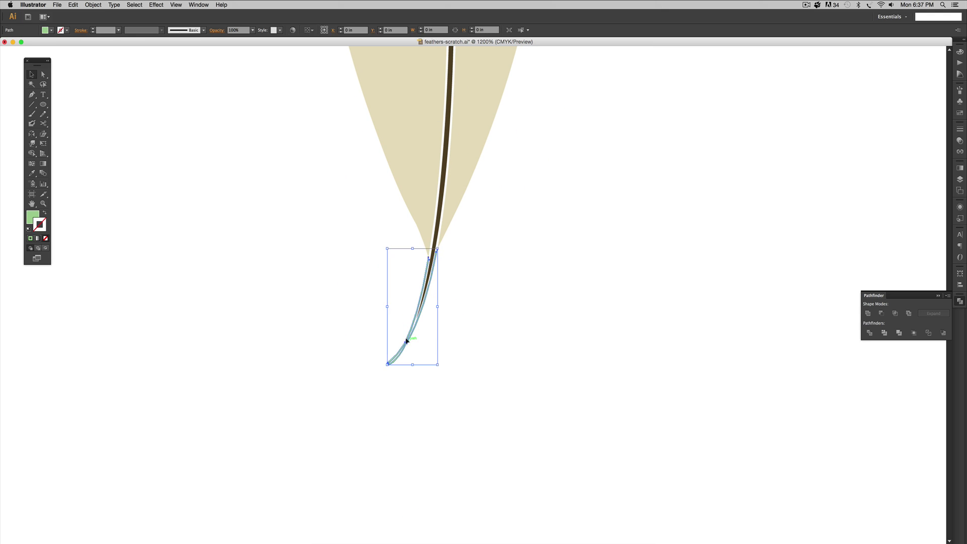
pyautogui.press('Delete')
# Duplicate the green watercolor feather from the finished group into the empty space beside the new cream feather.
pyautogui.press('super+minus')
pyautogui.press('super+minus')
pyautogui.press('super+minus')
pyautogui.press('super+minus')
pyautogui.press('super+minus')
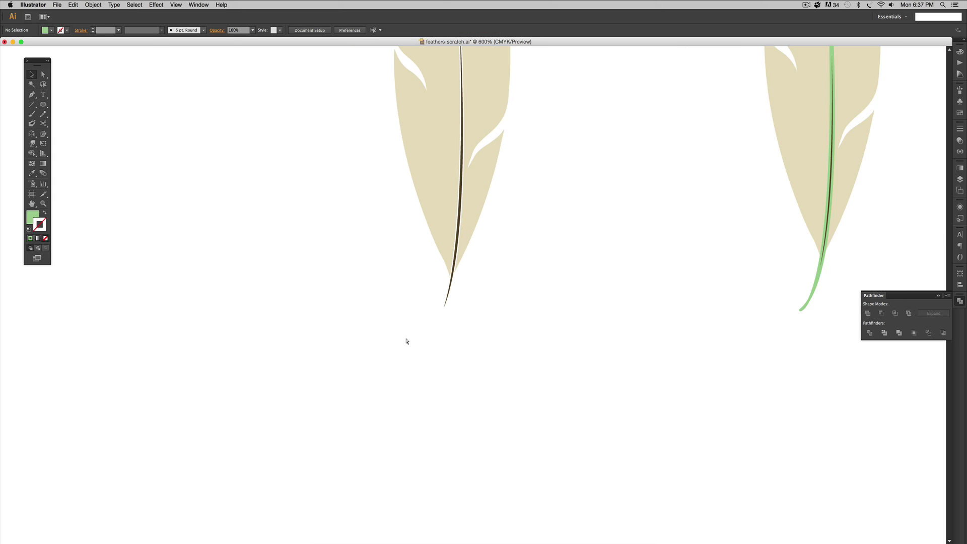
pyautogui.moveTo(548, 200); pyautogui.dragTo(527, 273)
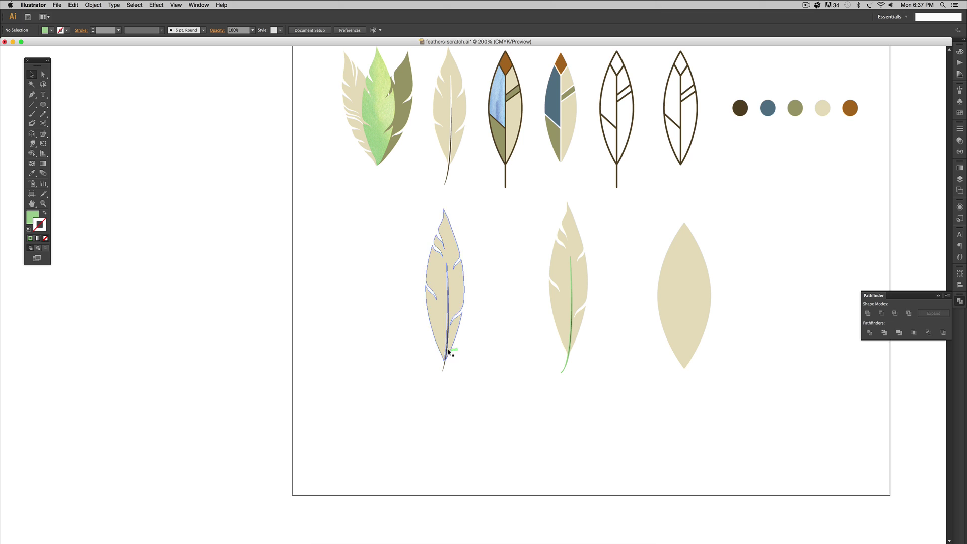
pyautogui.click(386, 100)
pyautogui.moveTo(385, 100); pyautogui.dragTo(365, 276)
# Release the duplicated watercolor feather's clipping mask and delete its leftover feather-shaped path.
pyautogui.rightClick(356, 282)
pyautogui.click(390, 328)
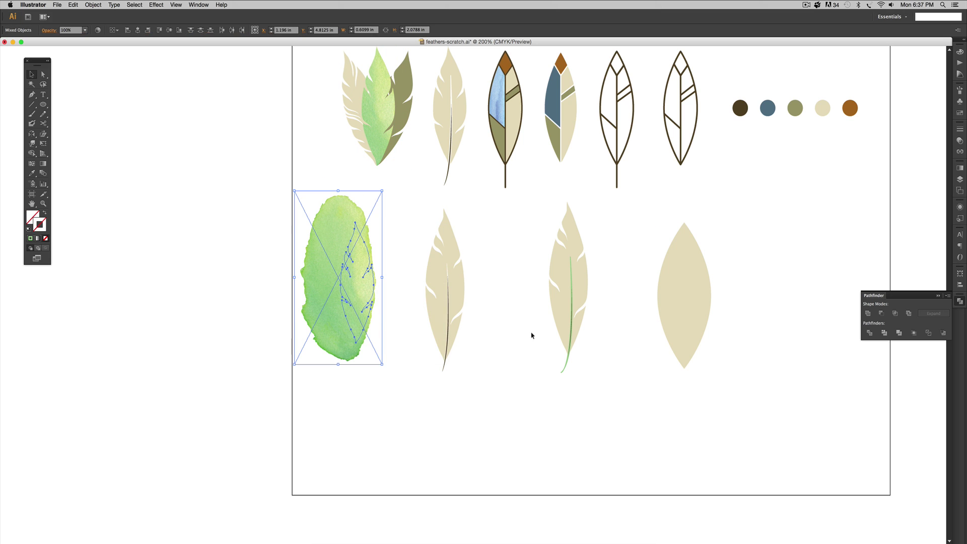
pyautogui.click(531, 334)
pyautogui.click(345, 244)
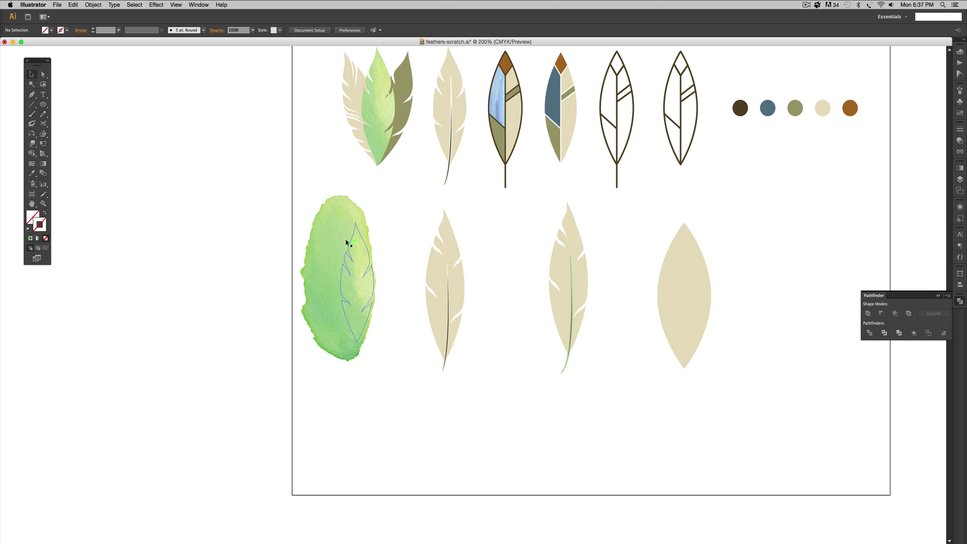
pyautogui.click(501, 248)
# Position the green watercolor image soft-13.png over the new cream feather and send it to the back.
pyautogui.click(352, 280)
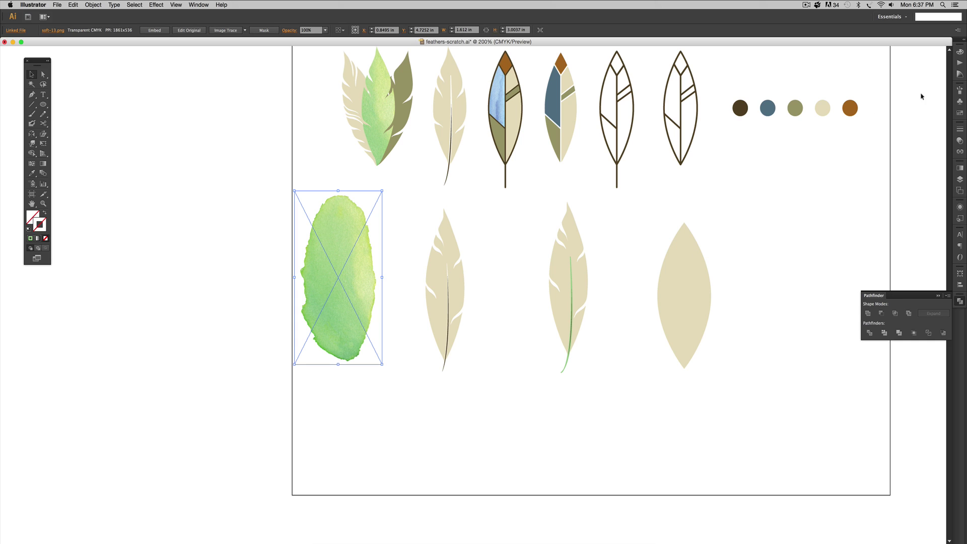
pyautogui.click(959, 151)
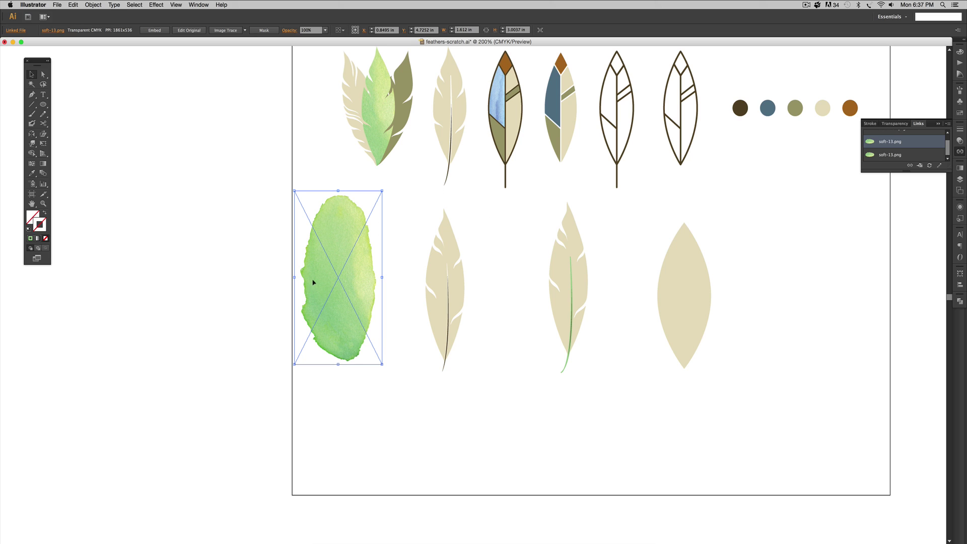
pyautogui.moveTo(316, 282); pyautogui.dragTo(466, 310)
pyautogui.press('super+shift+bracketleft')
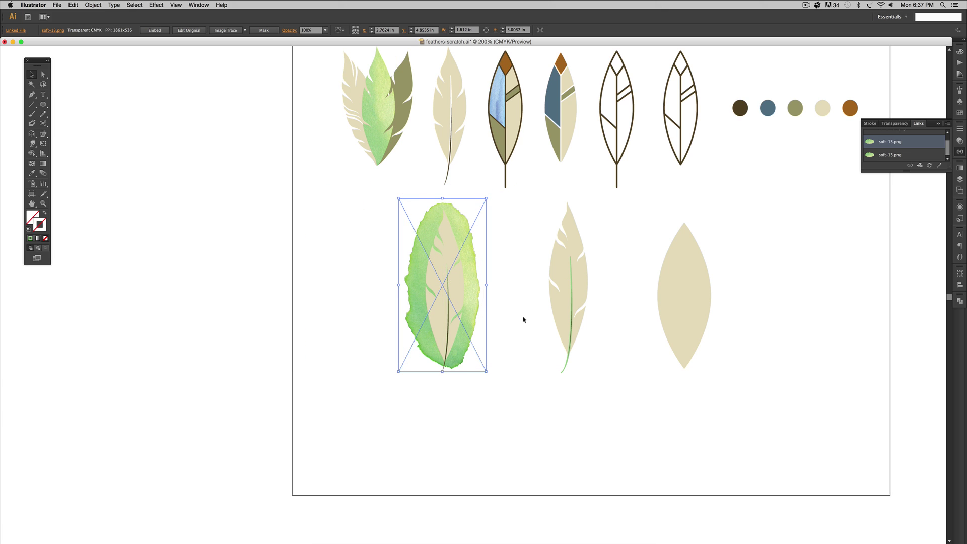
pyautogui.click(524, 322)
pyautogui.click(477, 280)
pyautogui.rightClick(470, 271)
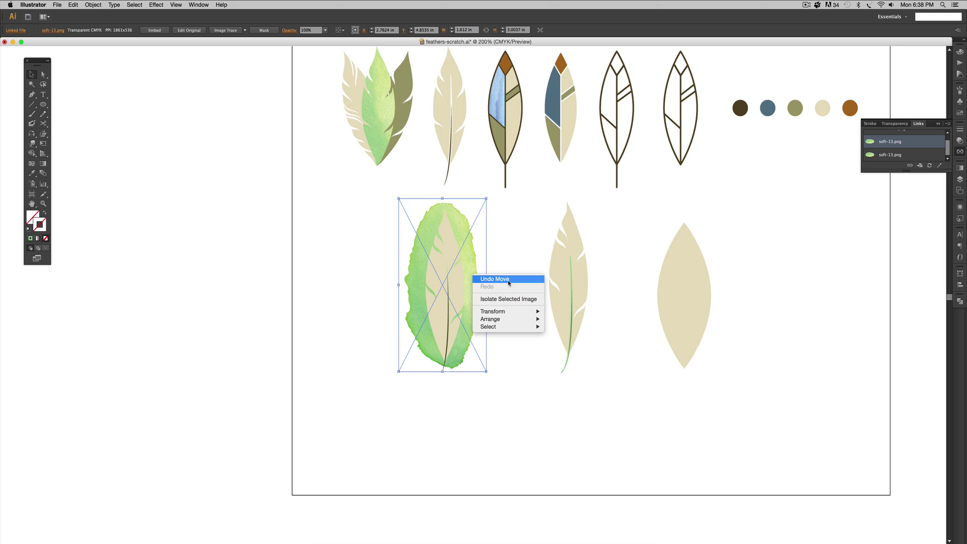
pyautogui.moveTo(508, 319)
pyautogui.click(582, 342)
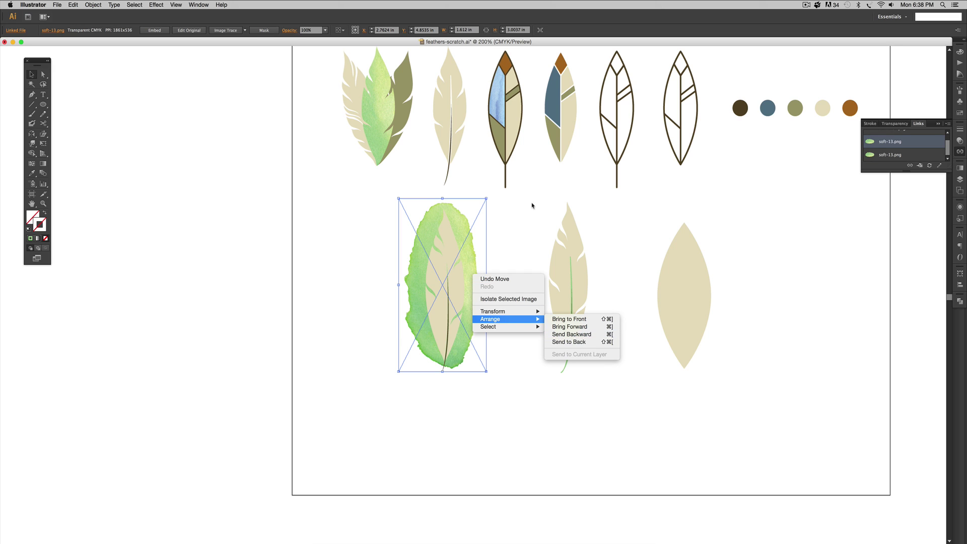
pyautogui.click(566, 236)
# Mask the green watercolor image with the cream feather shape using a clipping mask.
pyautogui.click(456, 208)
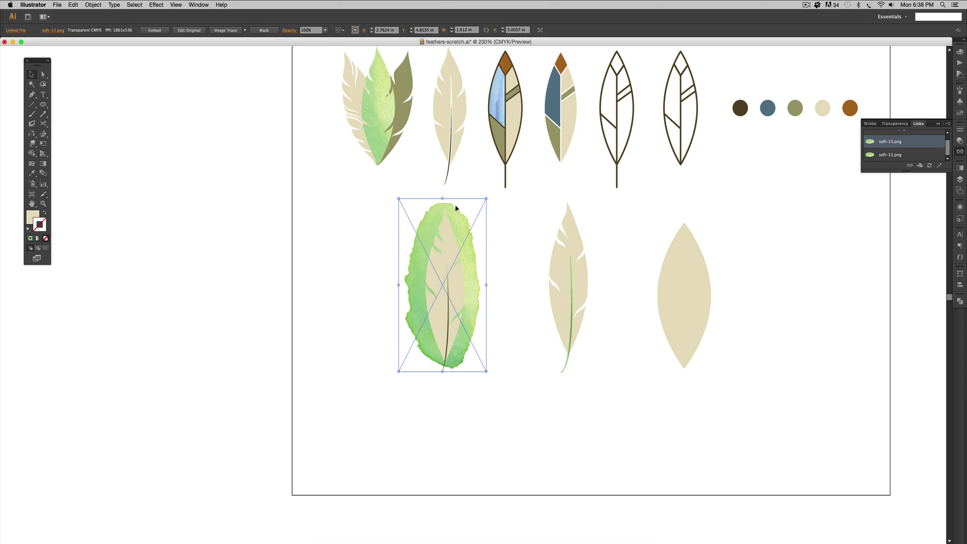
pyautogui.click(510, 209)
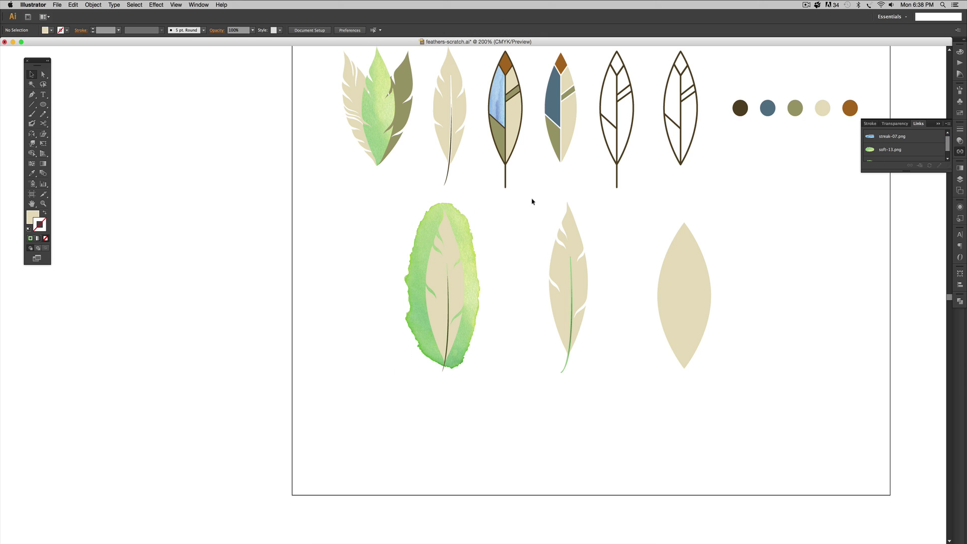
pyautogui.moveTo(516, 206); pyautogui.dragTo(410, 220)
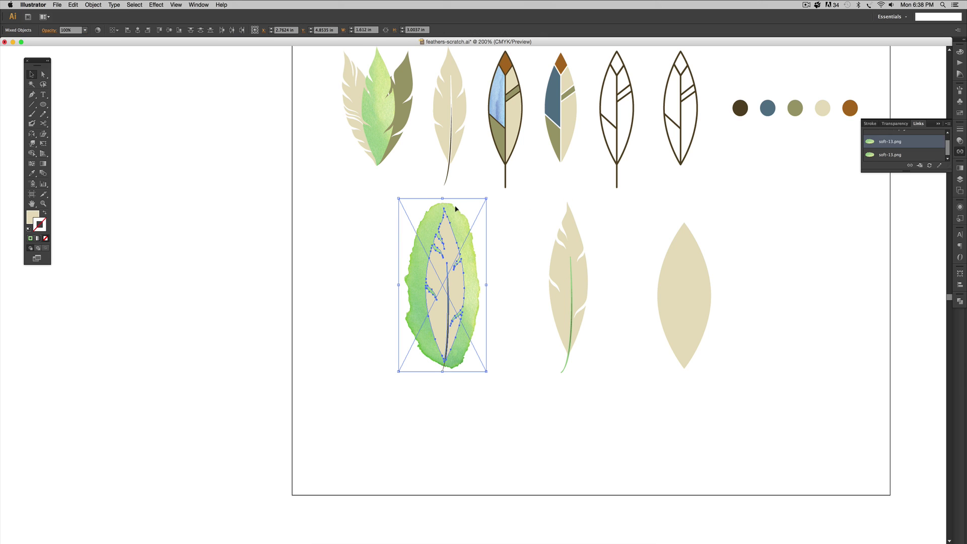
pyautogui.rightClick(460, 228)
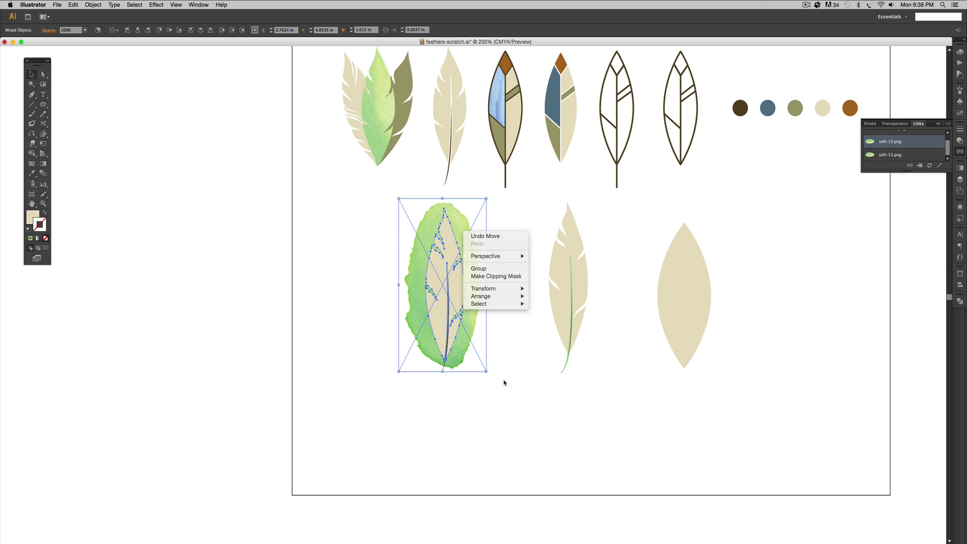
pyautogui.press('super+7')
pyautogui.click(630, 443)
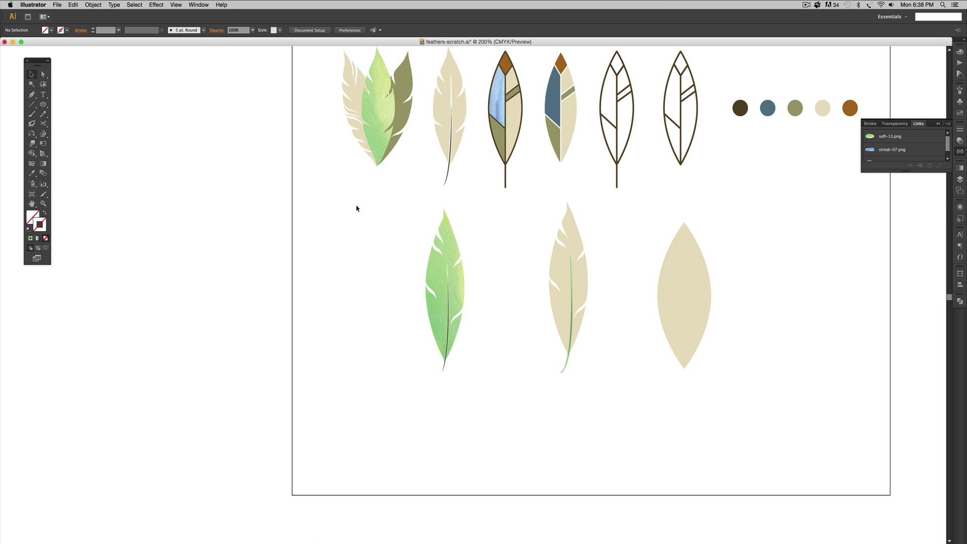
# Move the green and cream feathers side by side beneath the finished group, and the plain leaf shape below the outlined feather with a stem.
pyautogui.moveTo(356, 208); pyautogui.dragTo(584, 405)
pyautogui.moveTo(574, 276); pyautogui.dragTo(337, 276)
pyautogui.click(281, 203)
pyautogui.moveTo(329, 323); pyautogui.dragTo(433, 333)
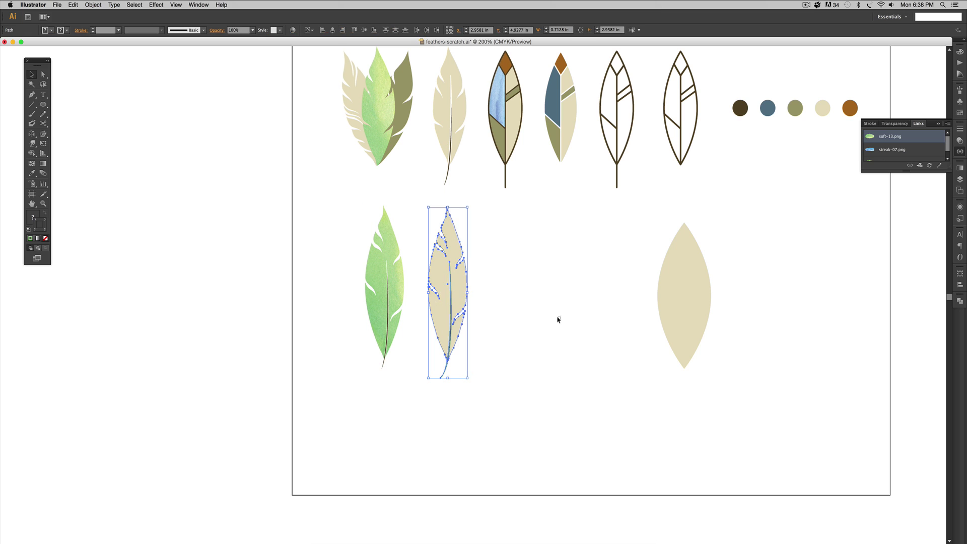
pyautogui.click(557, 319)
pyautogui.moveTo(672, 263); pyautogui.dragTo(622, 250)
pyautogui.click(673, 276)
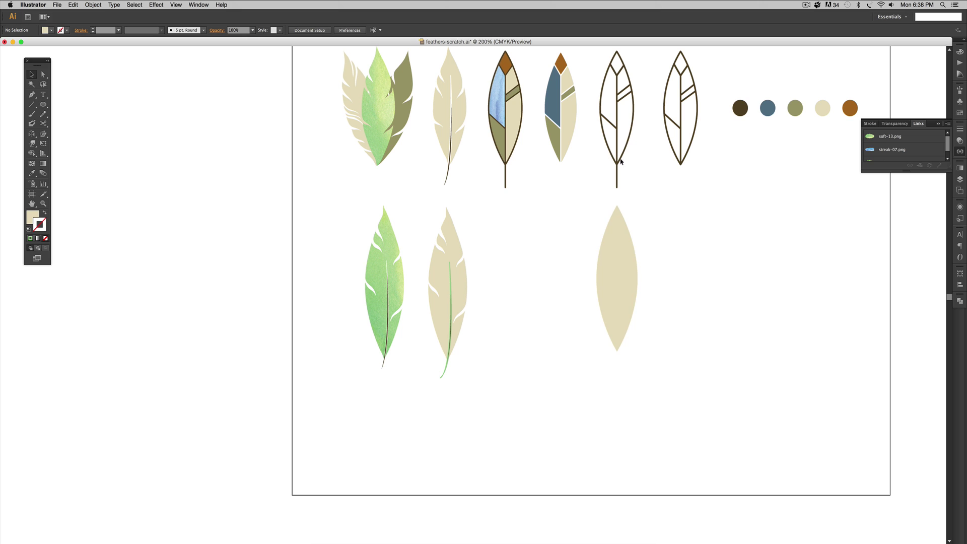
# Turn the leaf shape's cream fill into a stroke and color the stroke with the dark brown palette swatch.
pyautogui.press('super+equal')
pyautogui.press('super+equal')
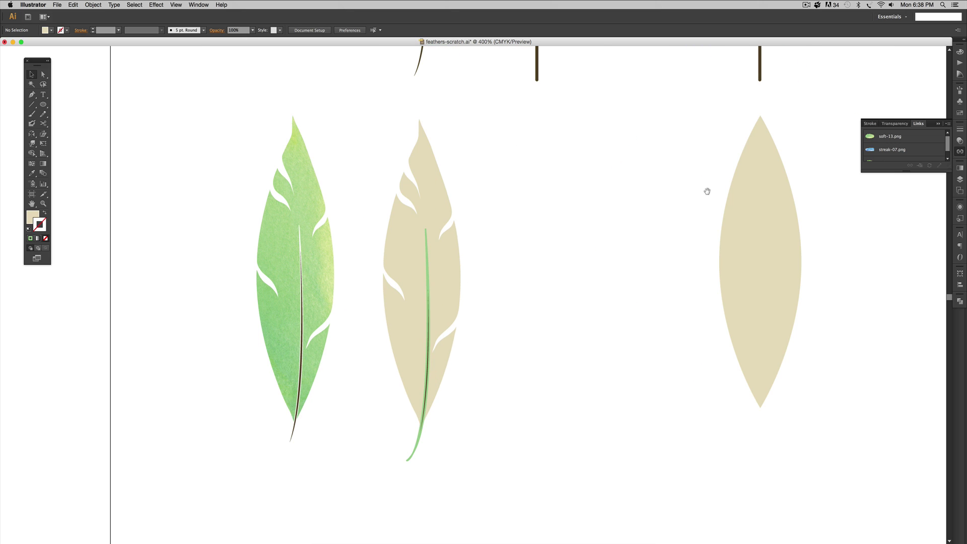
pyautogui.moveTo(705, 189); pyautogui.dragTo(358, 409)
pyautogui.click(393, 398)
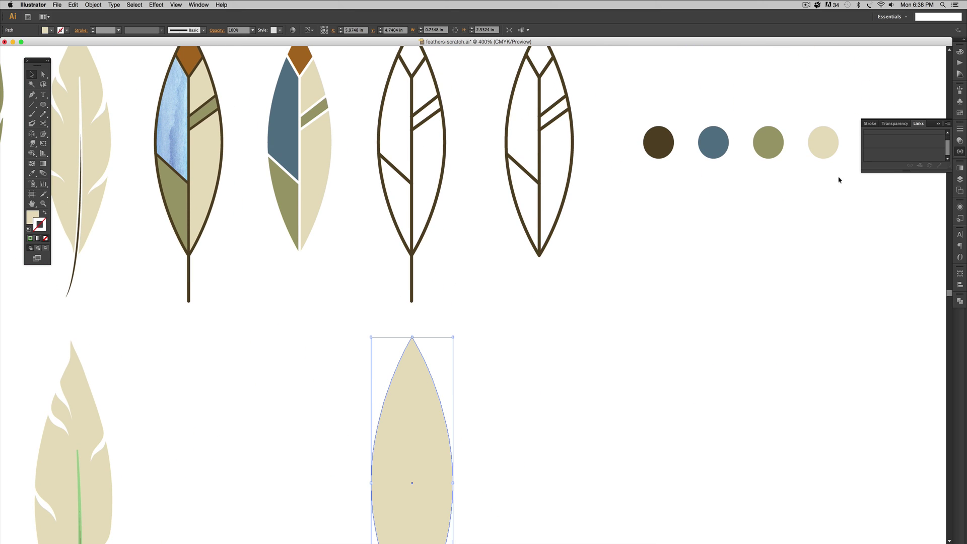
pyautogui.click(960, 52)
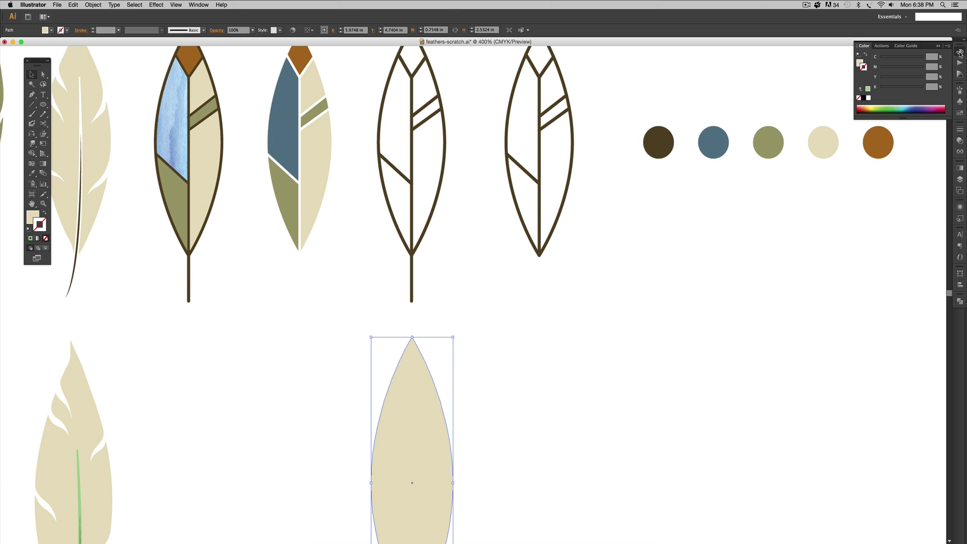
pyautogui.click(866, 55)
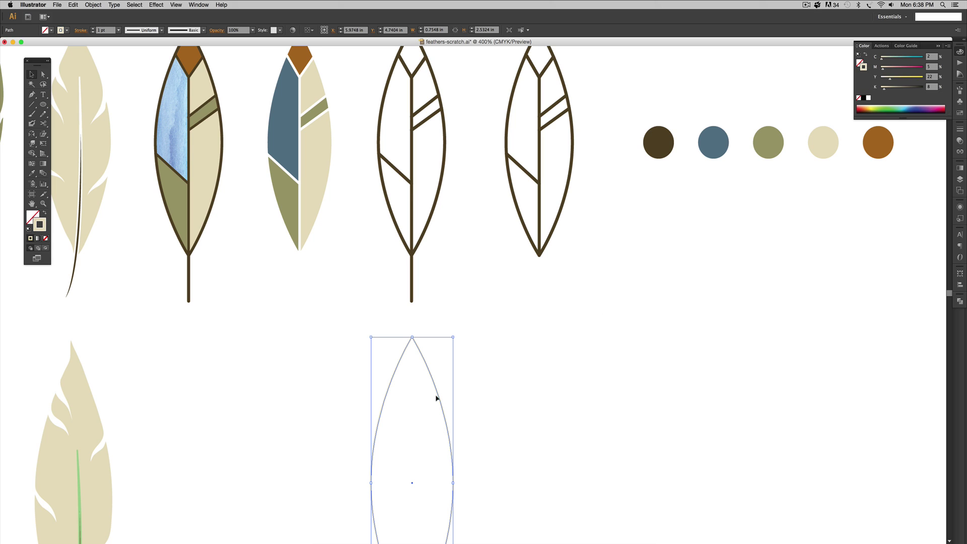
pyautogui.press('i')
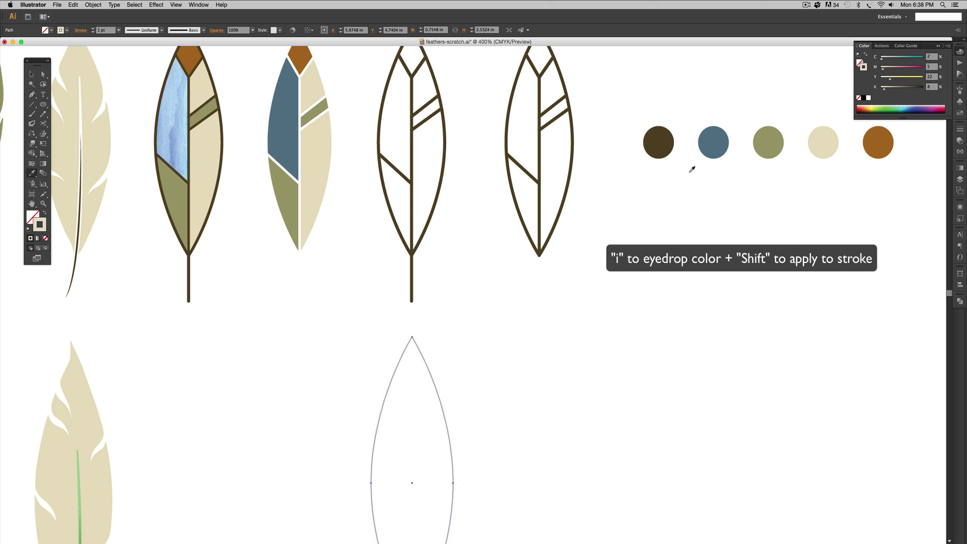
pyautogui.keyDown('shift'); pyautogui.click(664, 146); pyautogui.keyUp('shift')
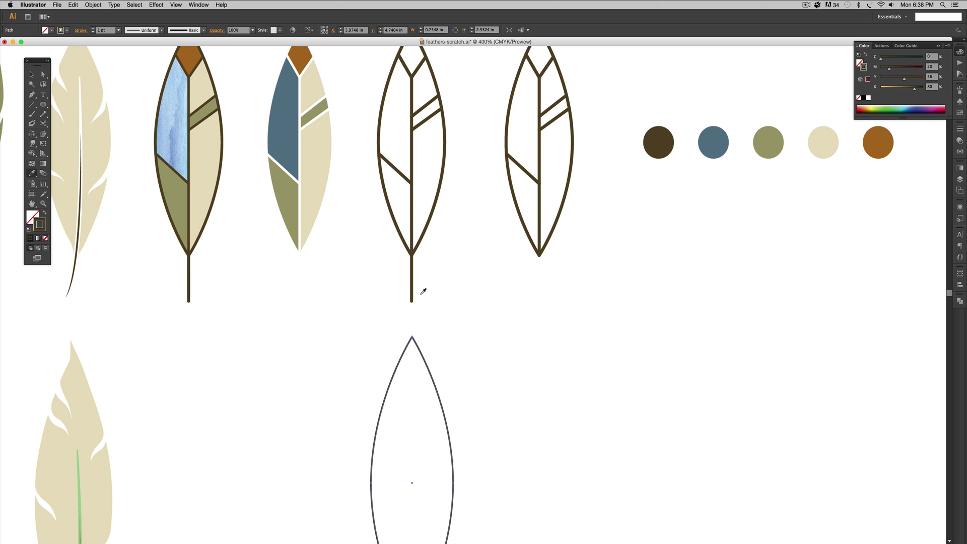
# Set the leaf outline's stroke to 2 pt with round caps and round corners.
pyautogui.click(961, 130)
pyautogui.click(892, 132)
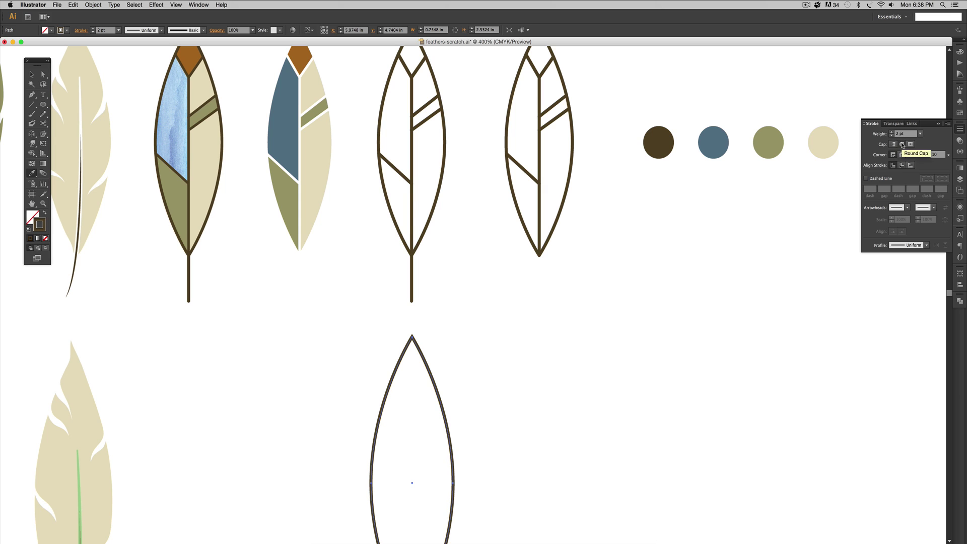
pyautogui.click(902, 155)
# Draw a vertical quill line about 2.83 in long from the leaf's top tip to a little below its bottom tip.
pyautogui.scroll(-1, 524, 401)
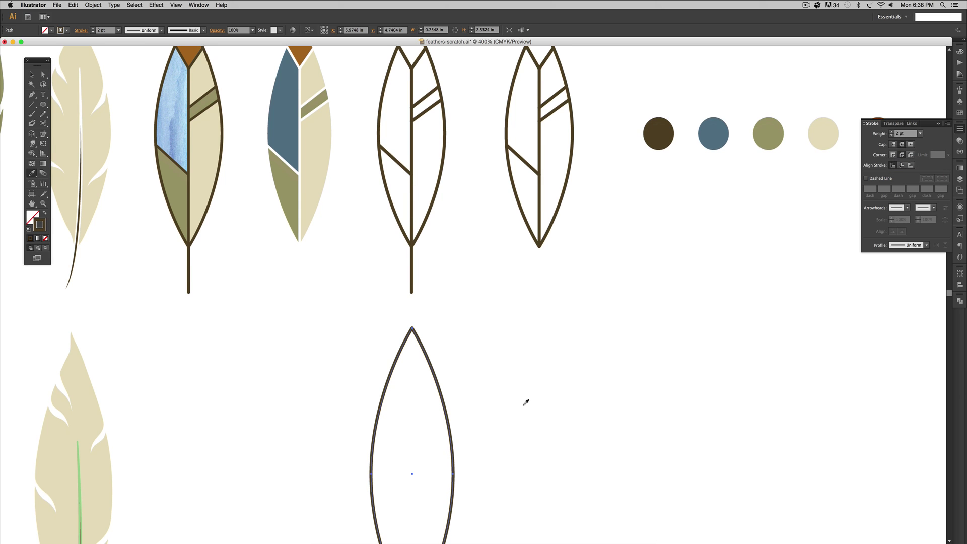
pyautogui.scroll(3, 525, 402)
pyautogui.scroll(-5, 526, 403)
pyautogui.scroll(-10, 529, 404)
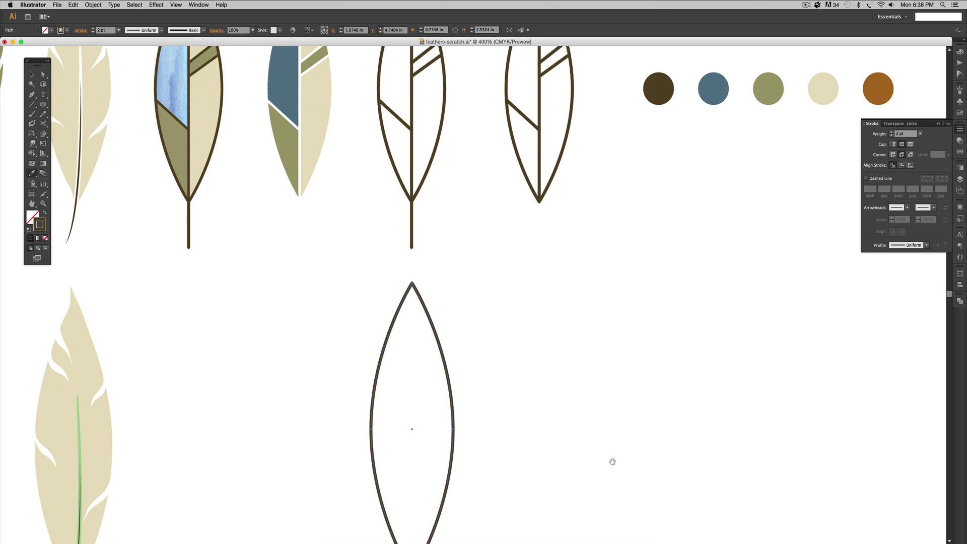
pyautogui.hscroll(-4, 610, 458)
pyautogui.scroll(6, 548, 157)
pyautogui.hscroll(-1, 599, 303)
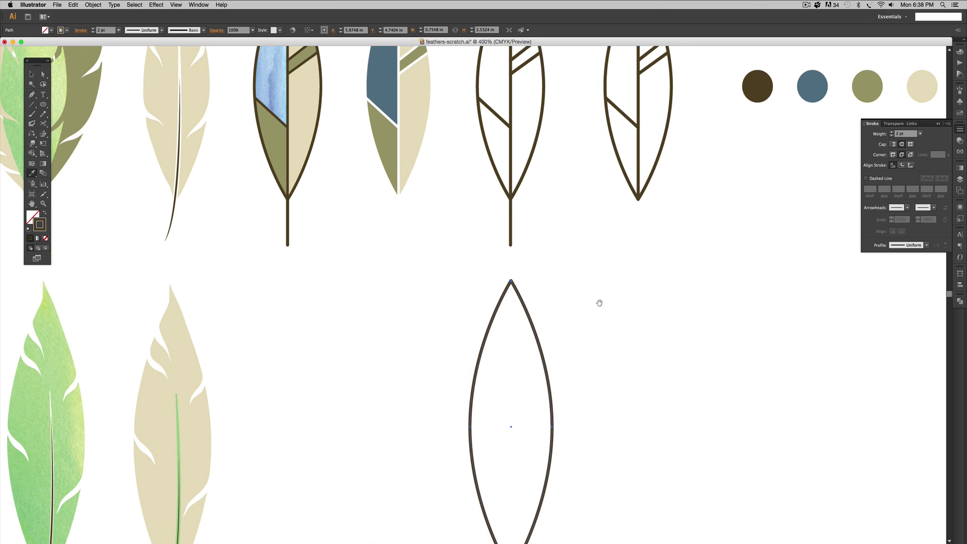
pyautogui.scroll(-8, 630, 272)
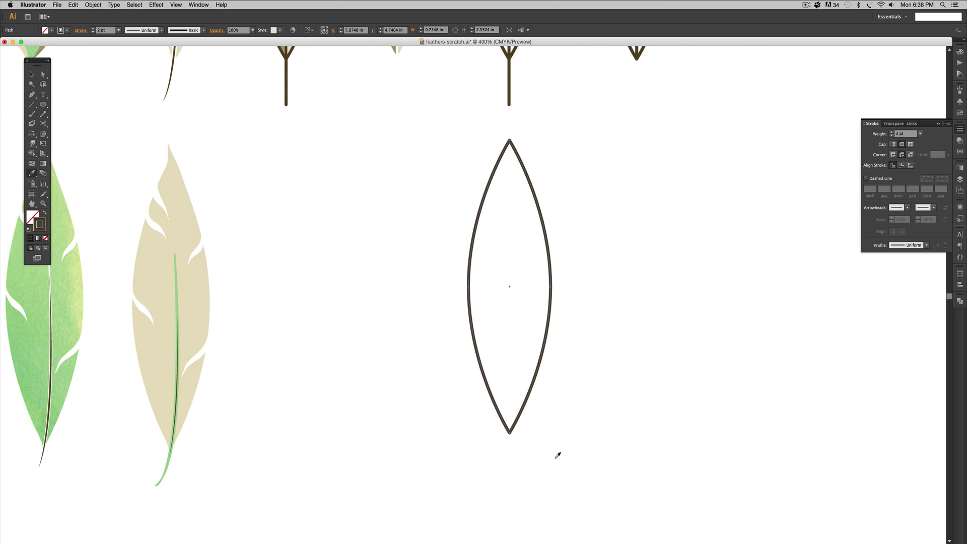
pyautogui.press('\\')
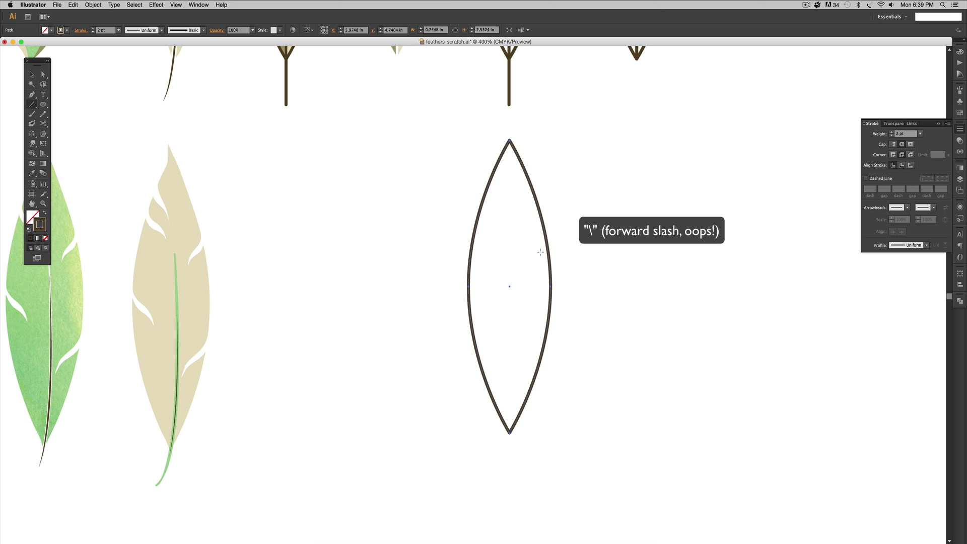
pyautogui.moveTo(508, 140); pyautogui.dragTo(532, 463)
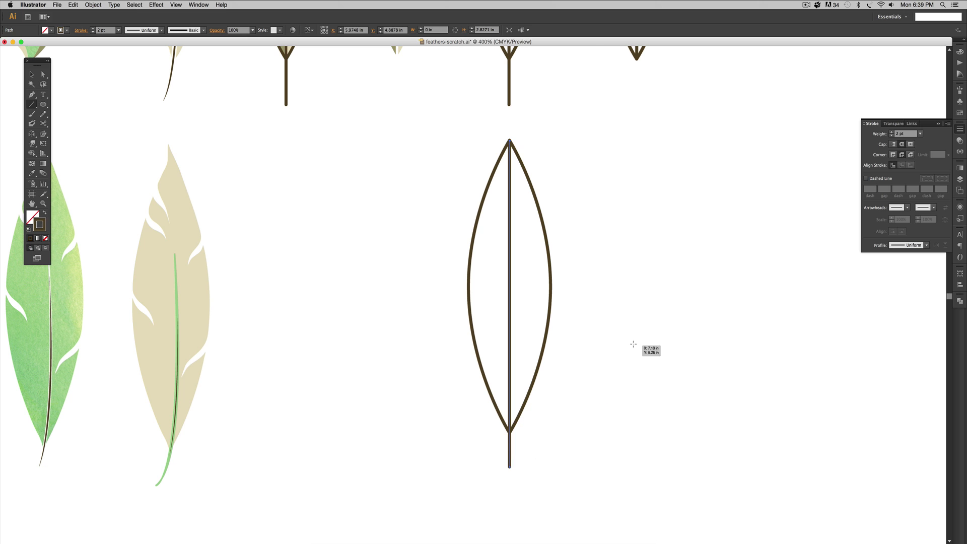
pyautogui.keyDown('ctrl'); pyautogui.click(620, 231); pyautogui.keyUp('ctrl')
# Draw a closed triangle over the leaf's top with the Pen tool, its lower corner on the quill and its upper corners outside the outline.
pyautogui.scroll(5, 620, 232)
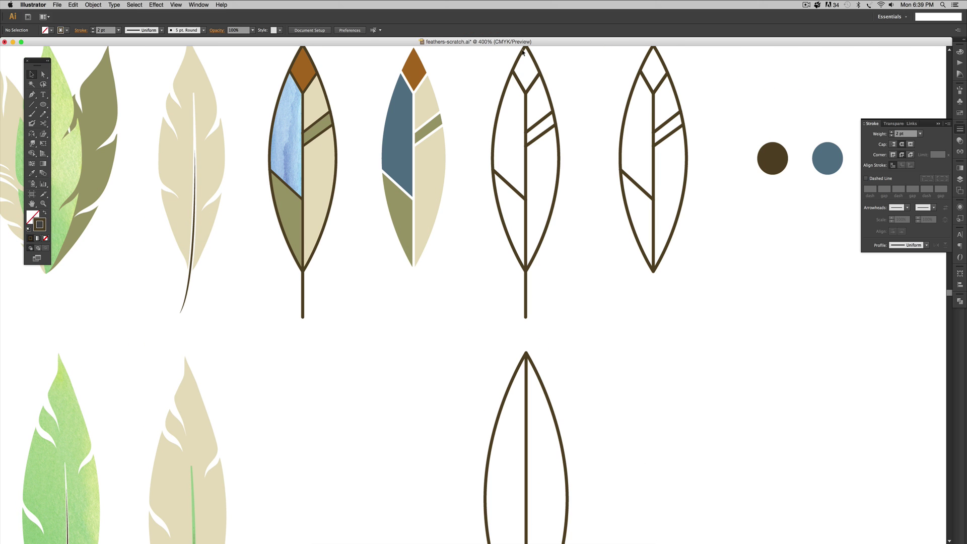
pyautogui.moveTo(660, 470); pyautogui.dragTo(626, 306)
pyautogui.press('p')
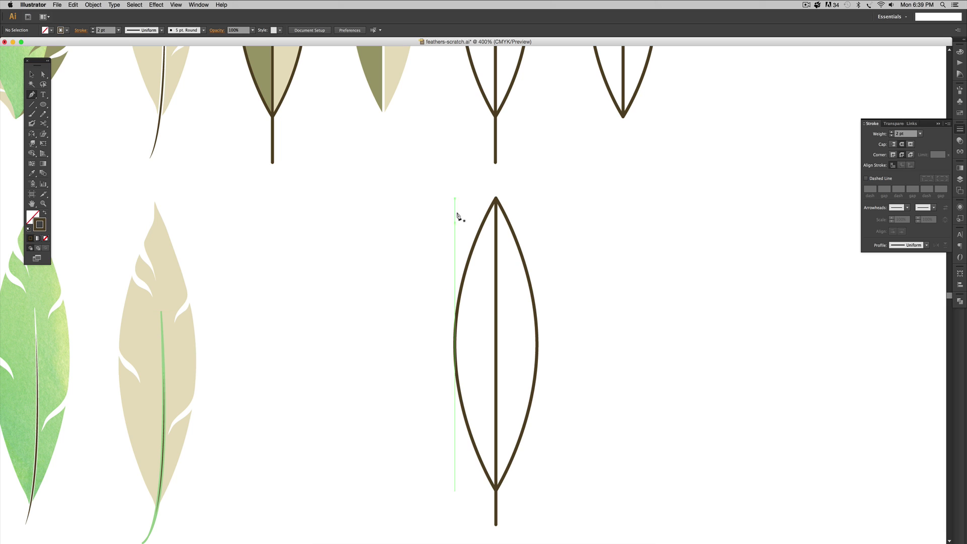
pyautogui.click(447, 188)
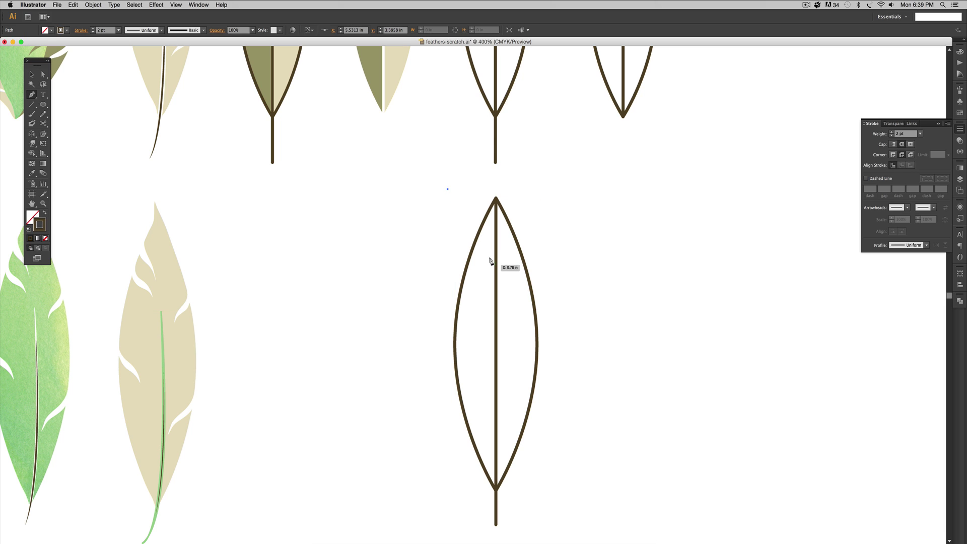
pyautogui.click(495, 256)
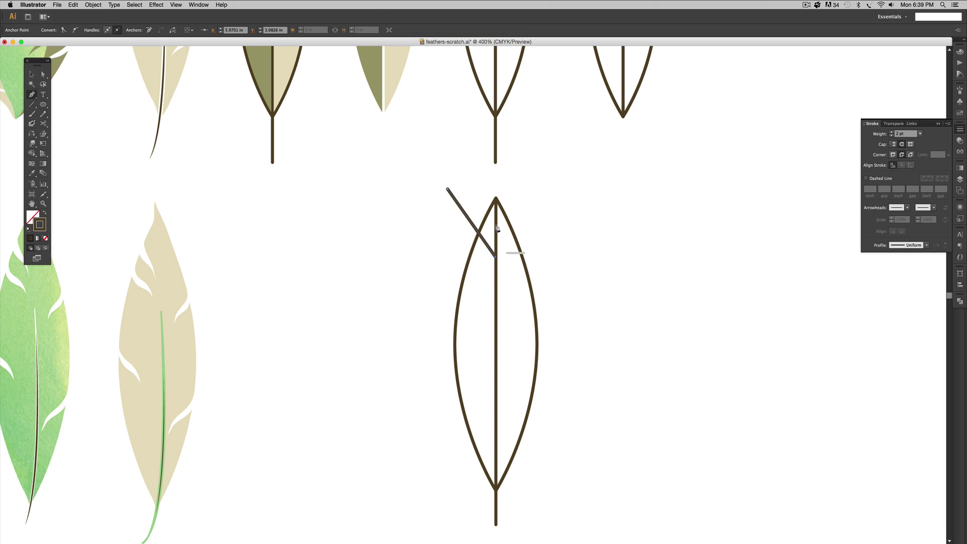
pyautogui.click(554, 193)
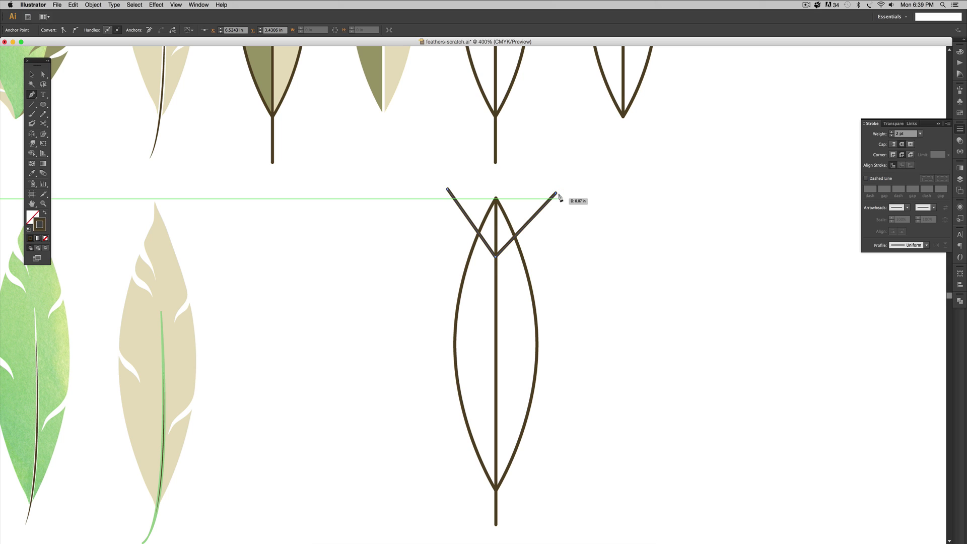
pyautogui.click(447, 189)
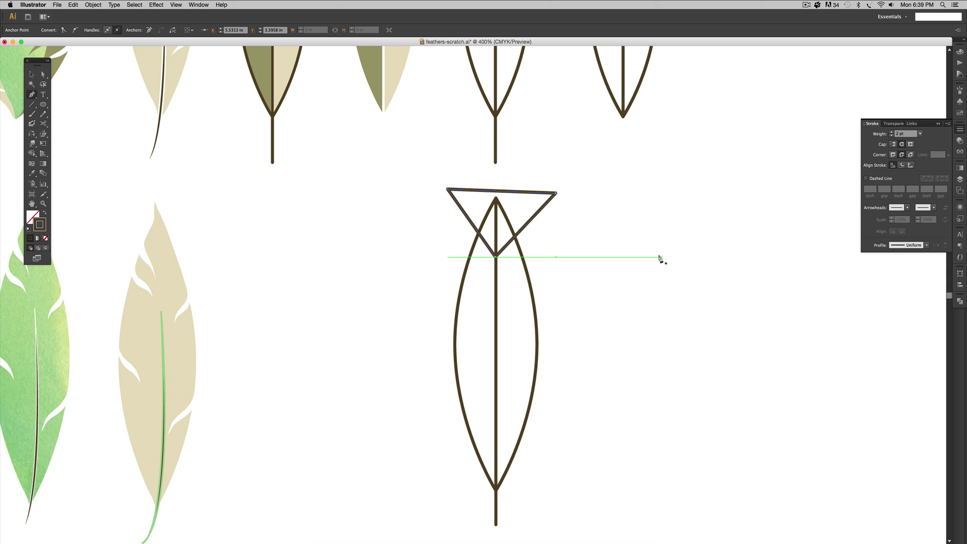
# Divide the triangle and leaf outline with the Pathfinder and ungroup the resulting pieces.
pyautogui.press('v')
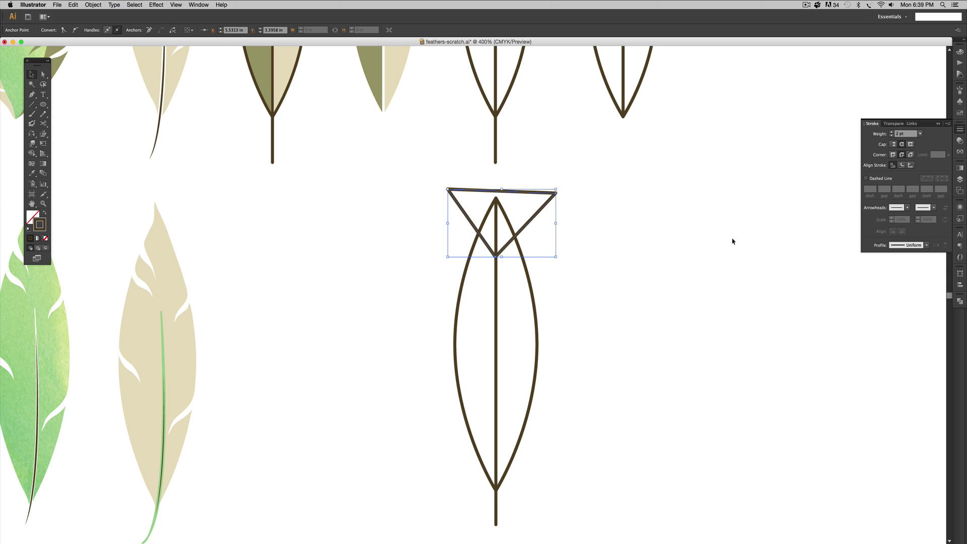
pyautogui.keyDown('shift'); pyautogui.click(538, 332); pyautogui.keyUp('shift')
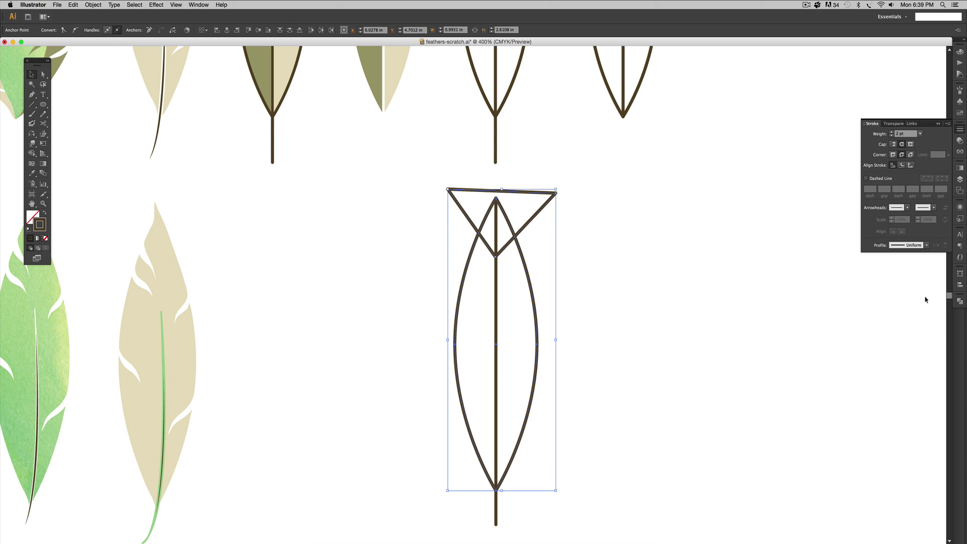
pyautogui.click(959, 302)
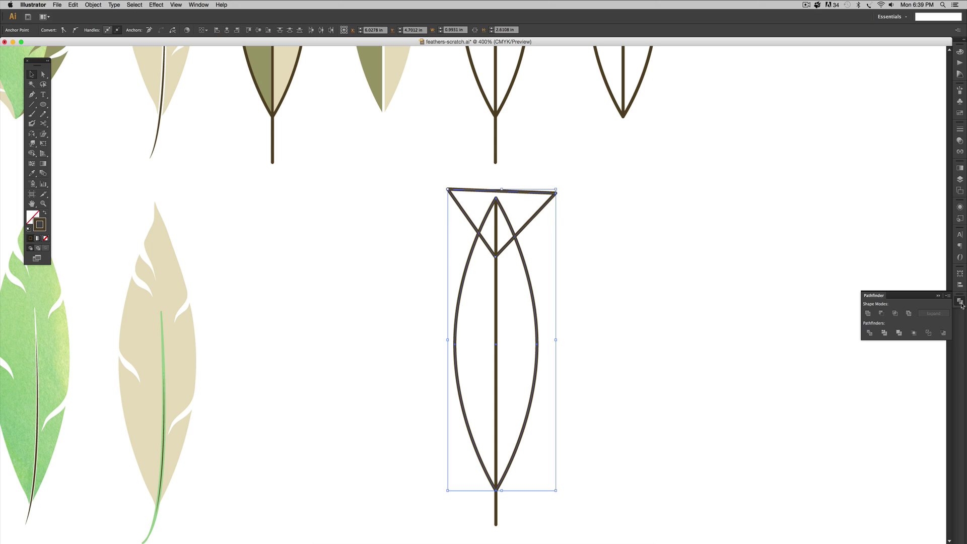
pyautogui.click(870, 333)
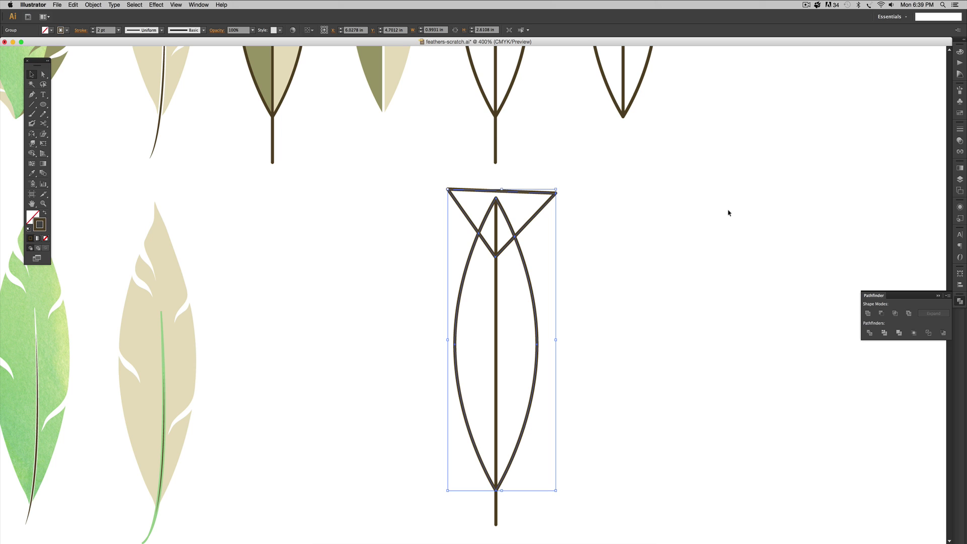
pyautogui.press('super+shift+g')
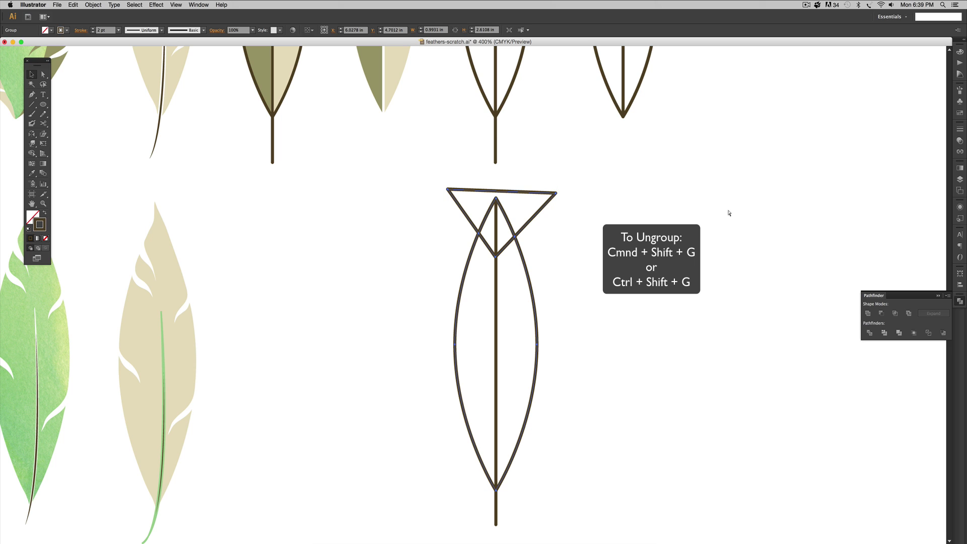
# Delete the triangle piece that lies outside the leaf outline, leaving the V-shaped lines inside the top.
pyautogui.click(739, 215)
pyautogui.click(537, 193)
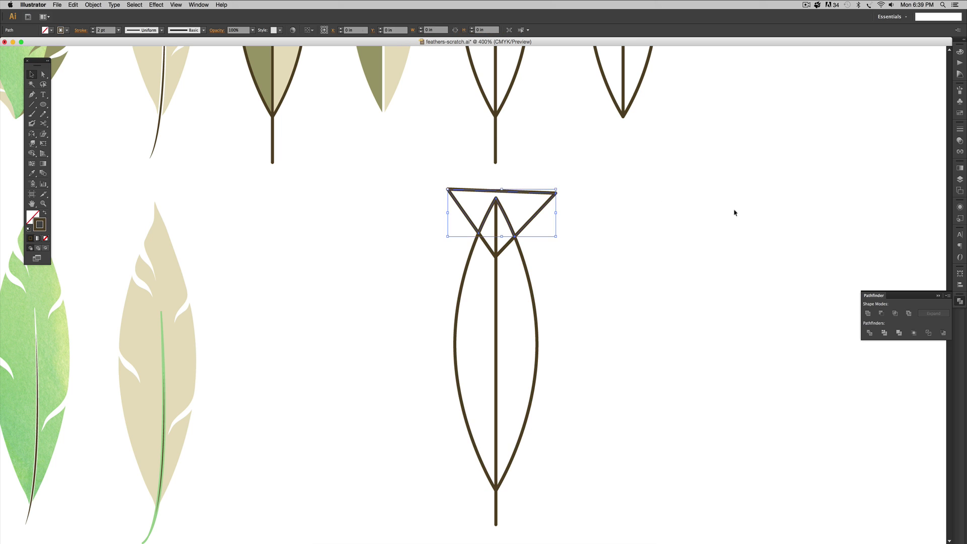
pyautogui.press('Delete')
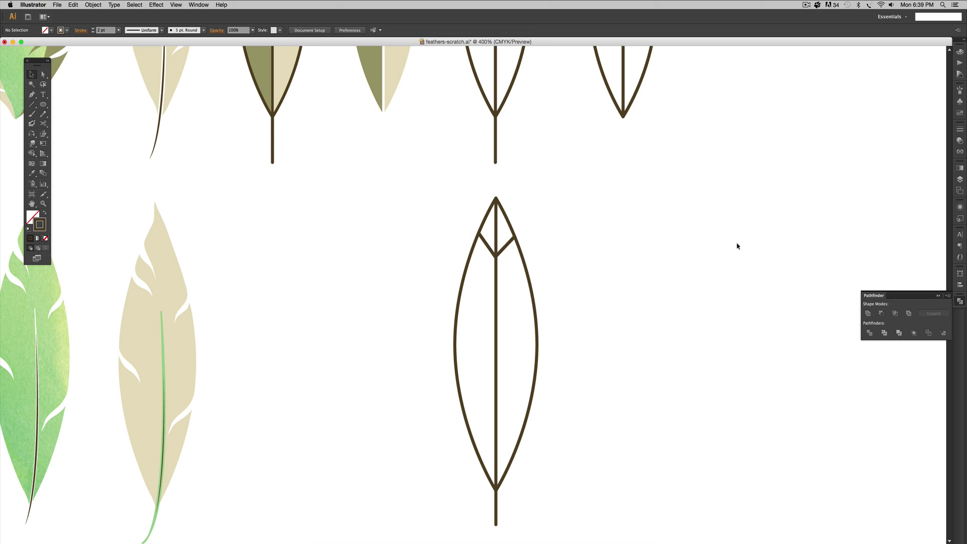
# Shorten the quill line from its upper end so it starts at the lower point of the V-shaped lines.
pyautogui.click(496, 306)
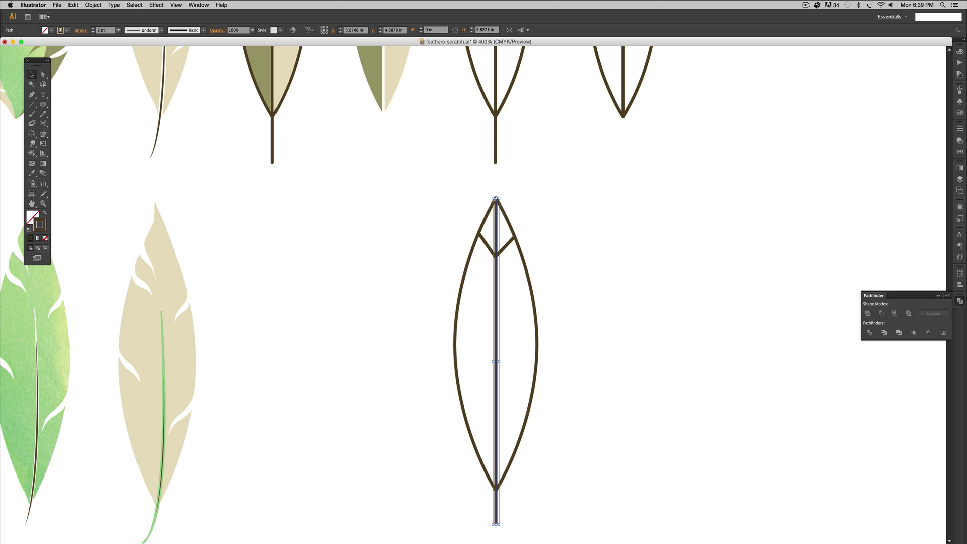
pyautogui.moveTo(495, 197); pyautogui.dragTo(496, 257)
pyautogui.click(680, 260)
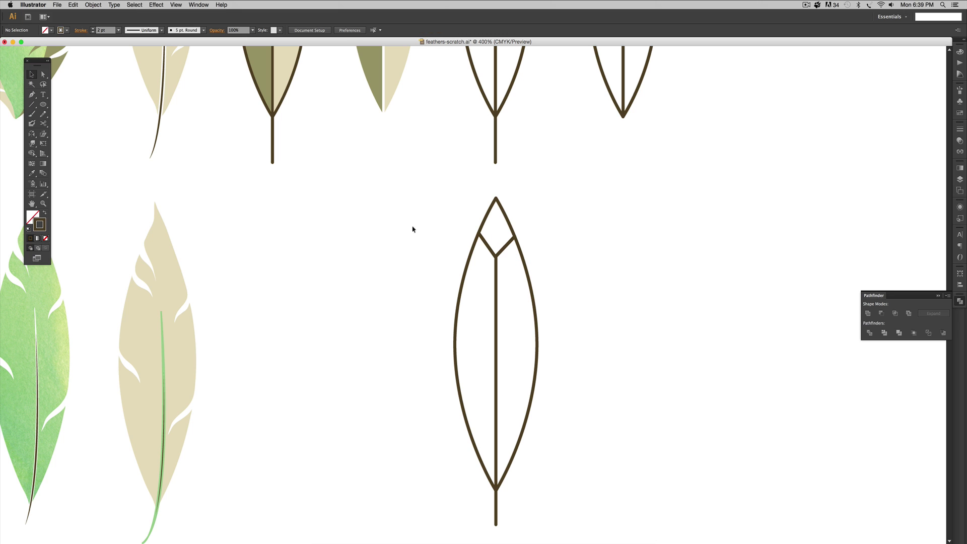
# Draw three diagonal lines sloping down from the outline to the quill, two near-parallel ones on the leaf's upper right half and one on the lower left half.
pyautogui.moveTo(634, 335); pyautogui.dragTo(575, 263)
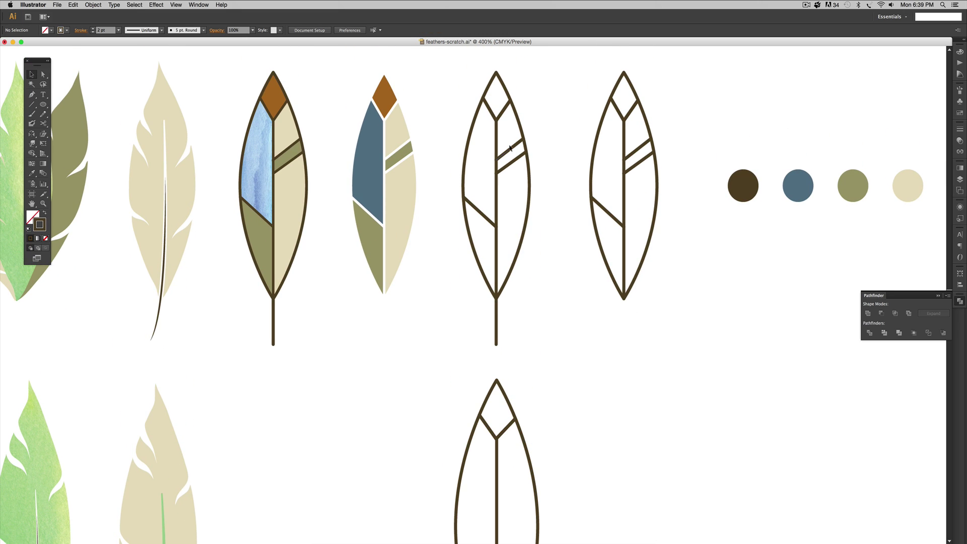
pyautogui.scroll(-5, 640, 378)
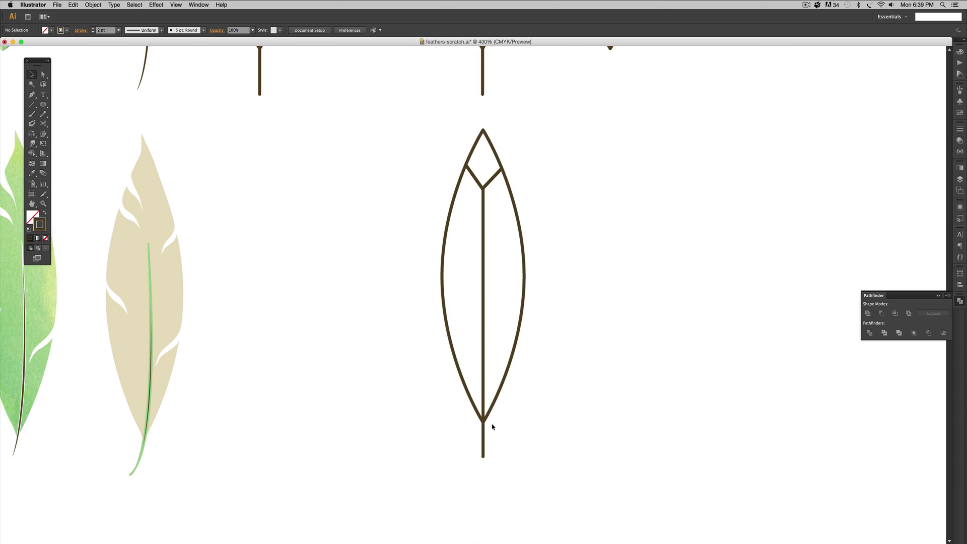
pyautogui.press('\\')
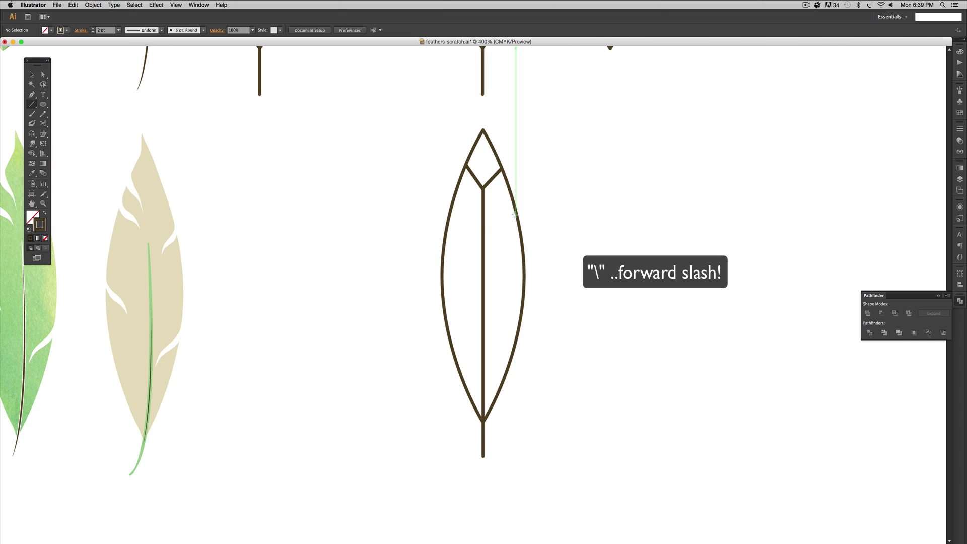
pyautogui.moveTo(515, 218)
pyautogui.mouseDown()
pyautogui.moveTo(482, 243)
pyautogui.moveTo(482, 267)
pyautogui.mouseUp()
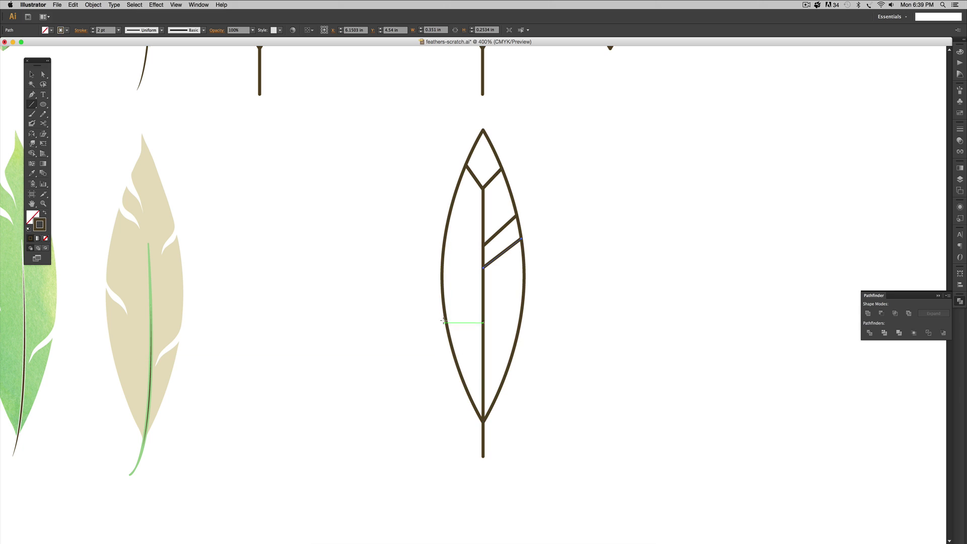
pyautogui.moveTo(444, 320); pyautogui.dragTo(481, 354)
pyautogui.press('v')
pyautogui.click(585, 190)
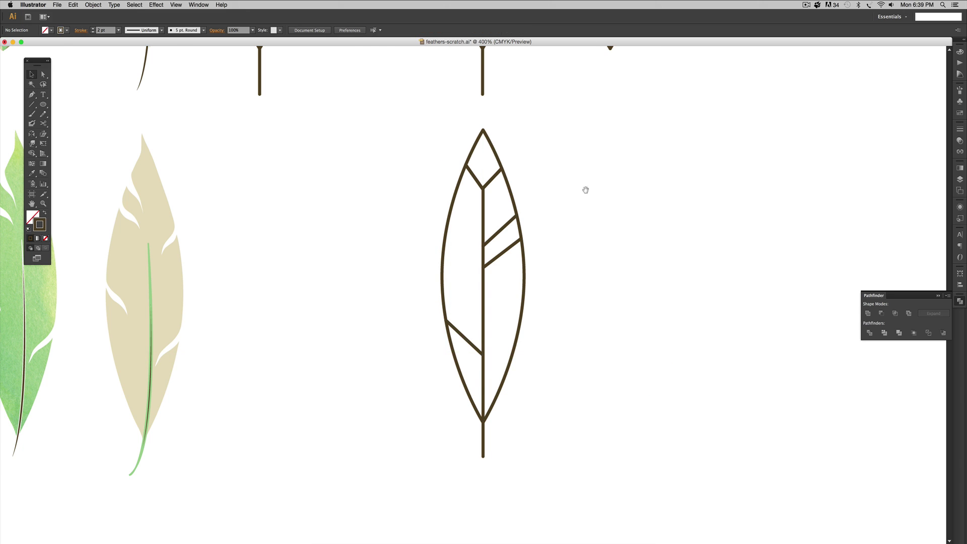
# Check the diagonal lines' ends in outline mode and snap the lower left diagonal's inner end onto the quill.
pyautogui.moveTo(584, 190); pyautogui.dragTo(591, 267)
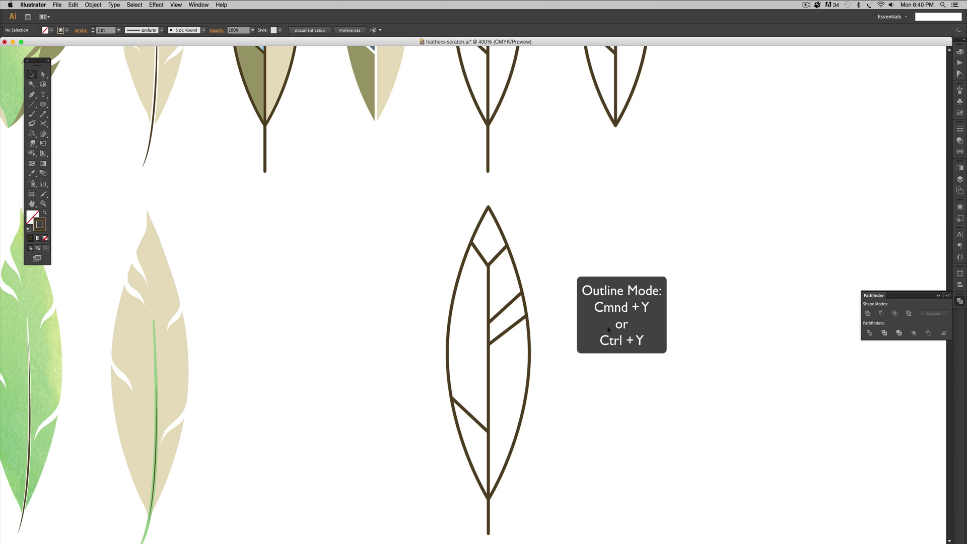
pyautogui.press('cmd+y')
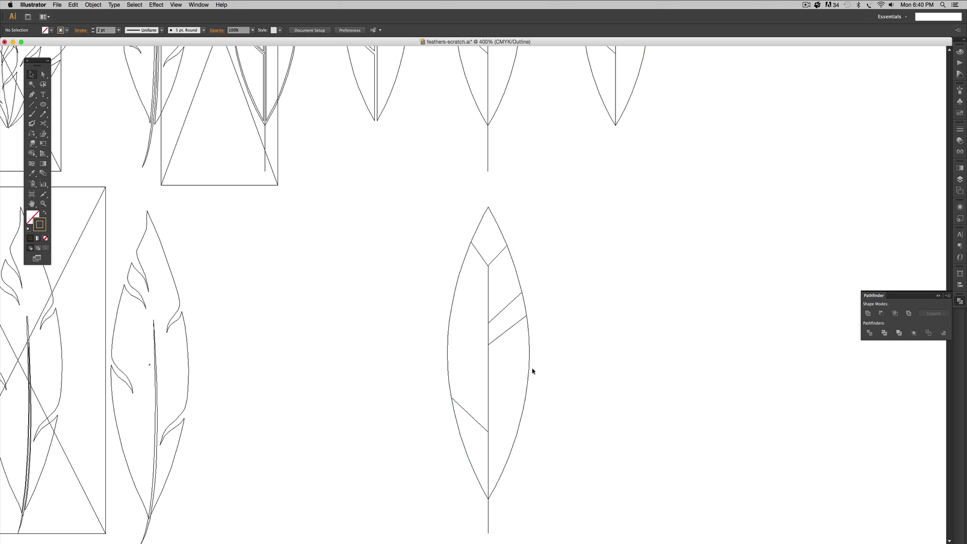
pyautogui.press('z')
pyautogui.moveTo(436, 264); pyautogui.dragTo(589, 399)
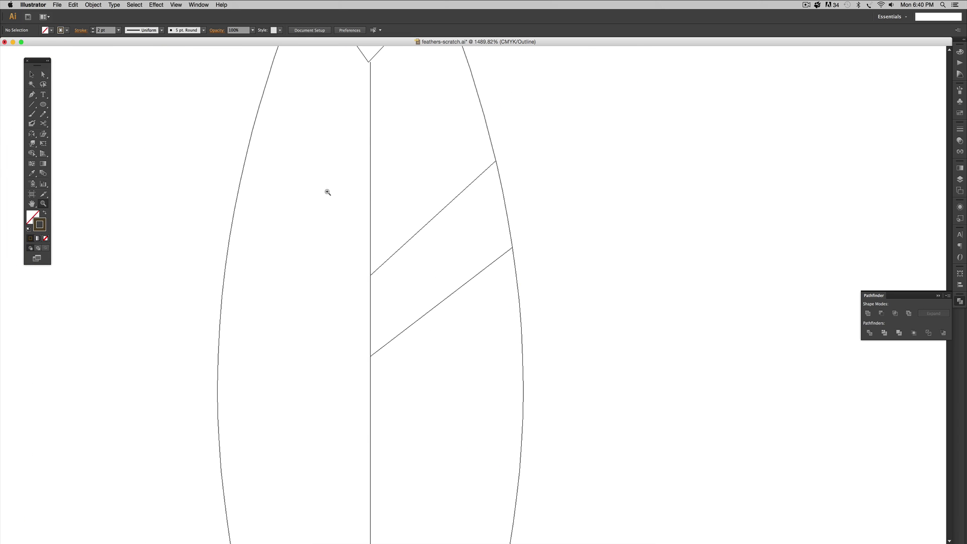
pyautogui.moveTo(327, 191); pyautogui.dragTo(587, 394)
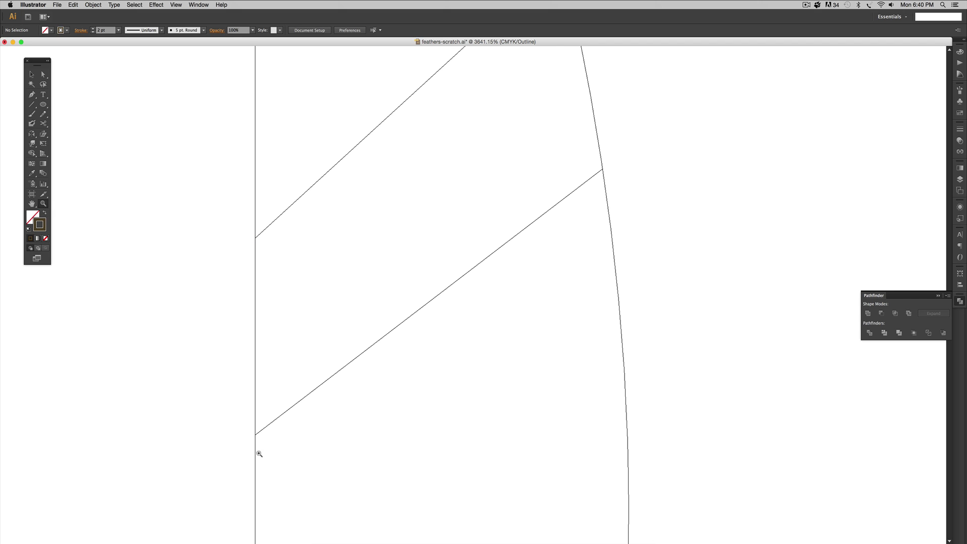
pyautogui.moveTo(258, 436); pyautogui.dragTo(464, 122)
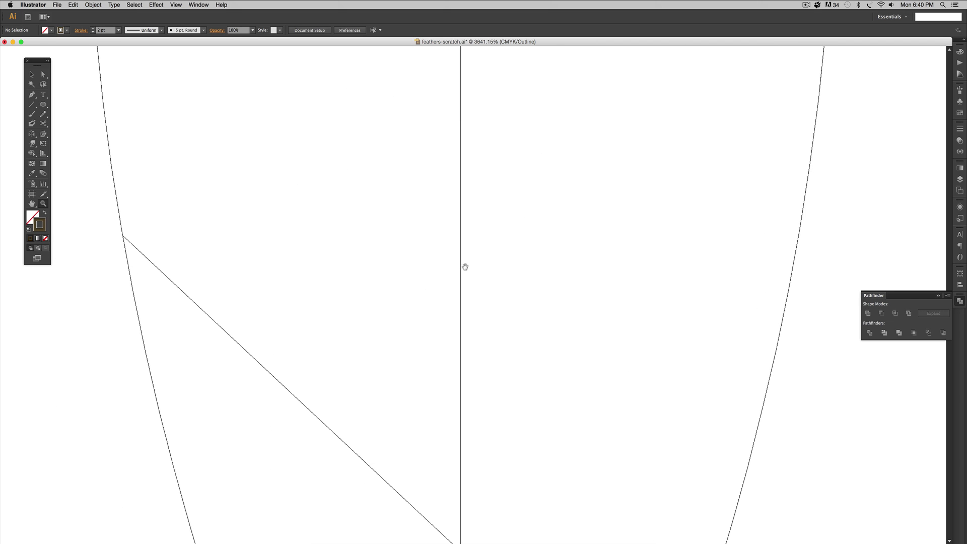
pyautogui.moveTo(464, 265); pyautogui.dragTo(468, 145)
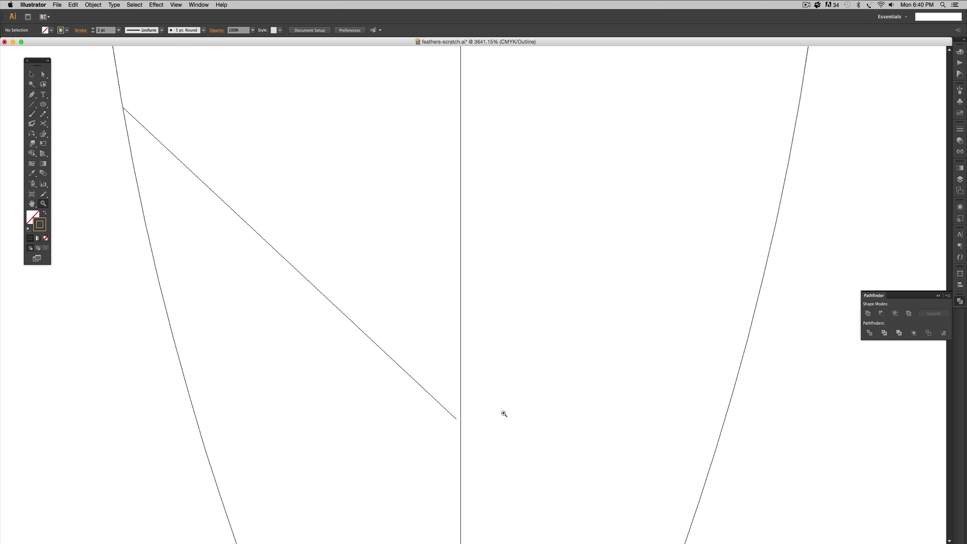
pyautogui.press('a')
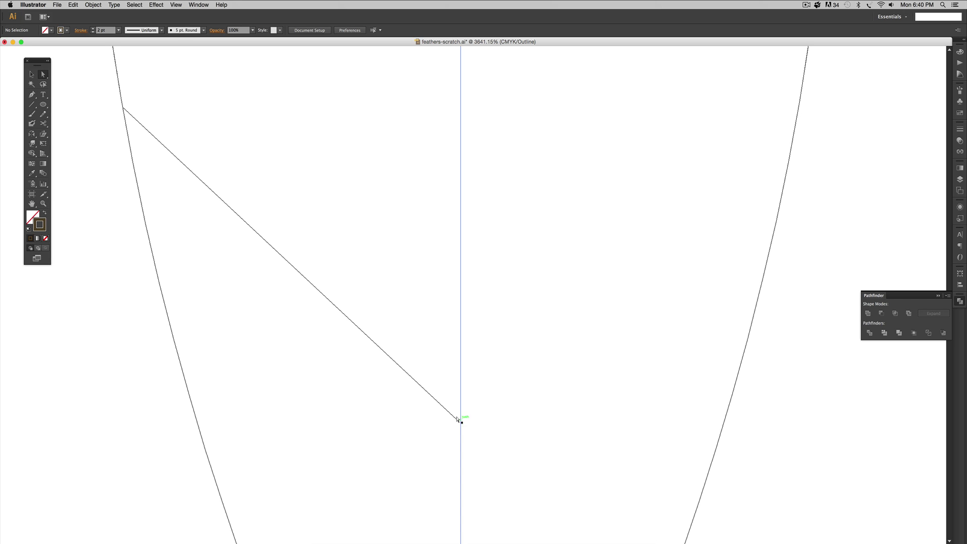
pyautogui.click(456, 418)
pyautogui.moveTo(455, 419); pyautogui.dragTo(460, 423)
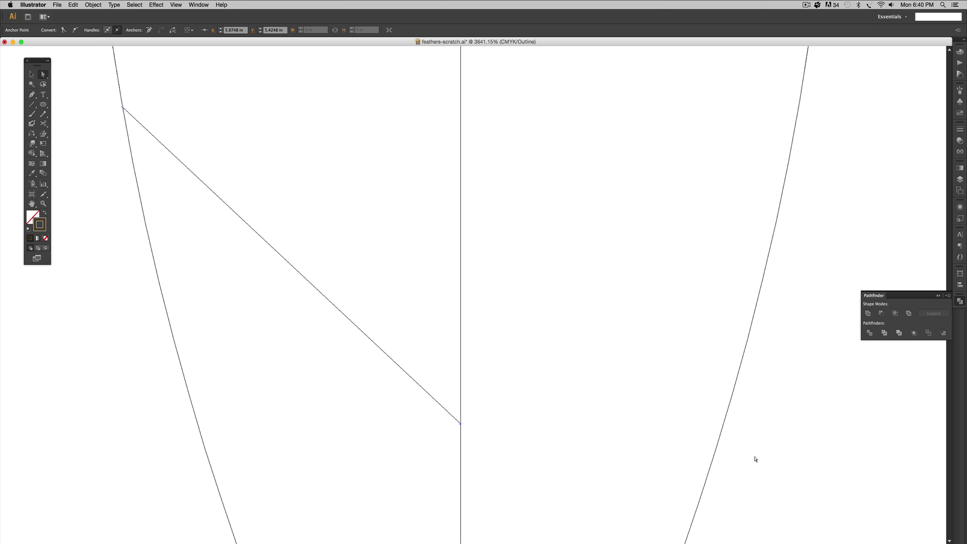
pyautogui.click(755, 458)
# Return the artwork from outline mode to the normal preview.
pyautogui.press('super+minus')
pyautogui.press('super+minus')
pyautogui.press('super+minus')
pyautogui.press('super+minus')
pyautogui.press('super+minus')
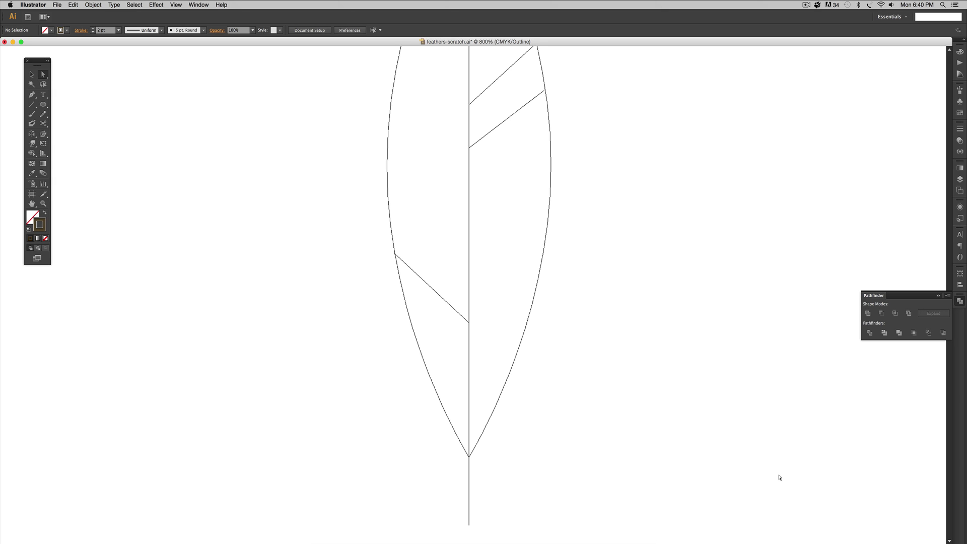
pyautogui.press('super+y')
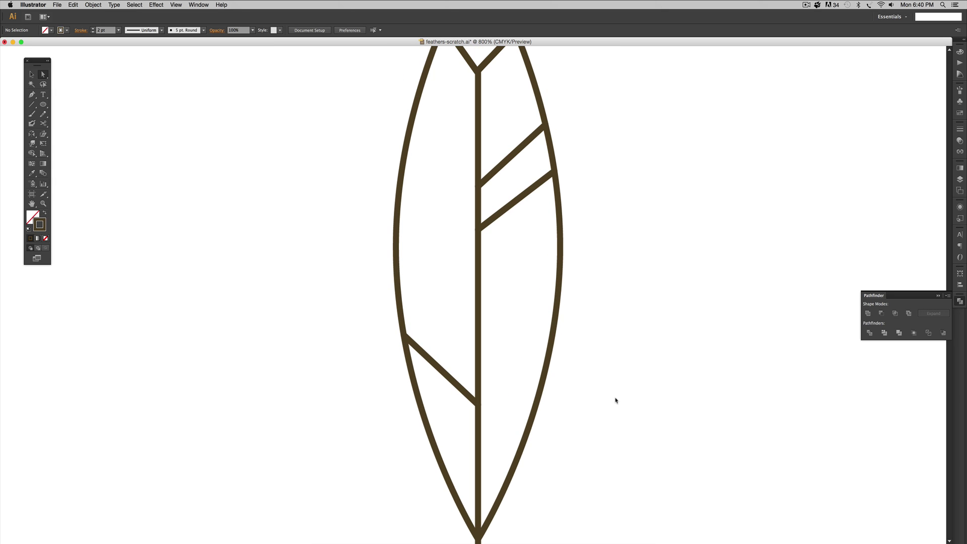
# Duplicate the whole outlined feather about 1.27 in to its right at the same height.
pyautogui.press('super+minus')
pyautogui.press('super+minus')
pyautogui.press('super+minus')
pyautogui.hscroll(3, 574, 352)
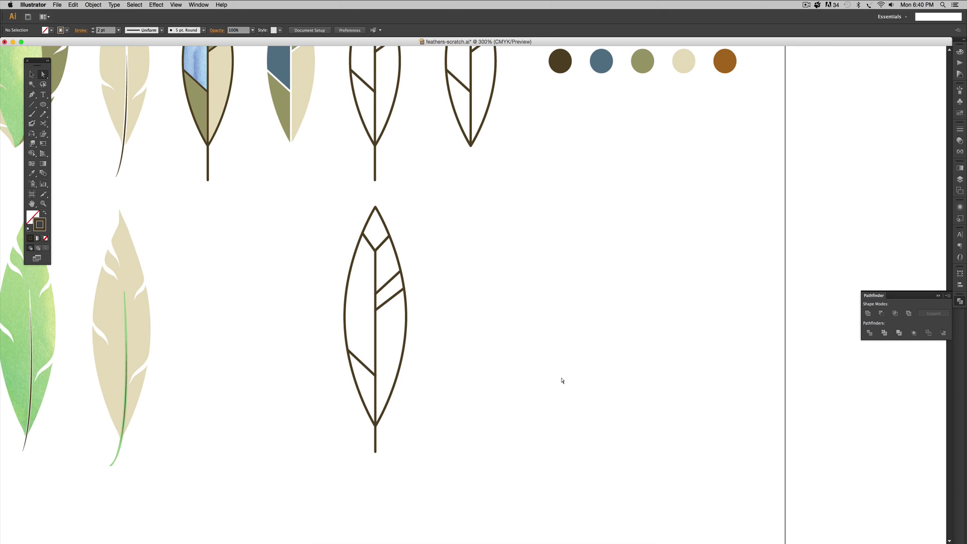
pyautogui.press('v')
pyautogui.moveTo(318, 214); pyautogui.dragTo(498, 516)
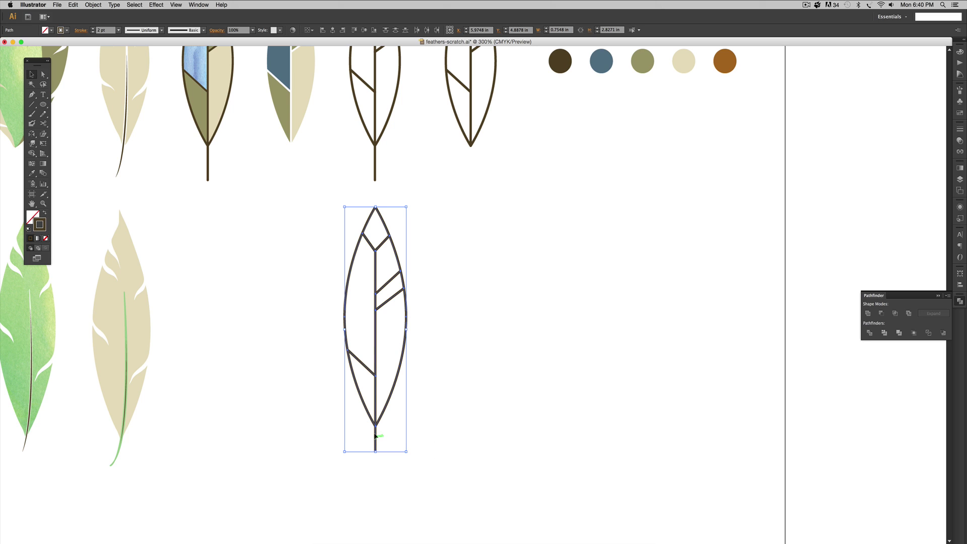
pyautogui.moveTo(371, 343); pyautogui.dragTo(476, 344)
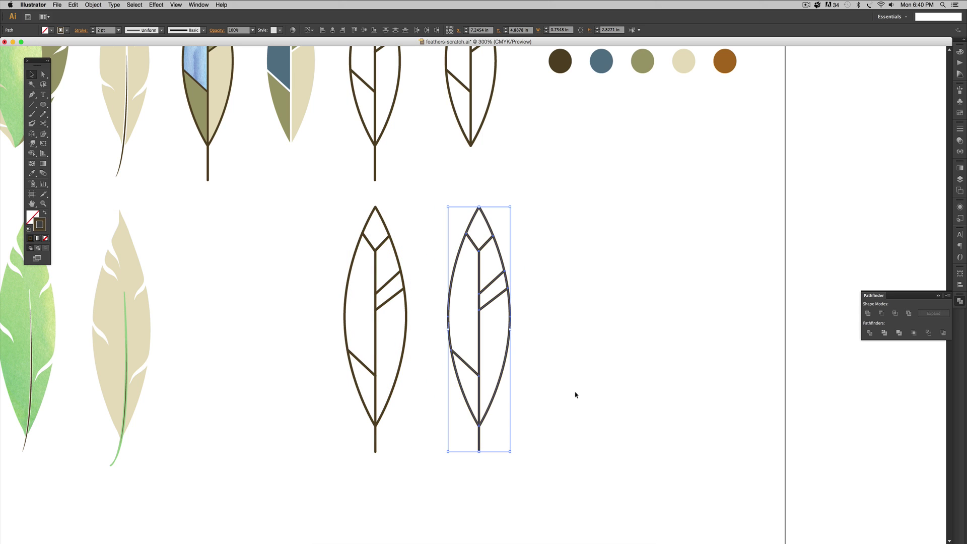
pyautogui.click(574, 393)
# Shorten the duplicate feather's quill so it ends at the leaf's bottom tip.
pyautogui.click(479, 441)
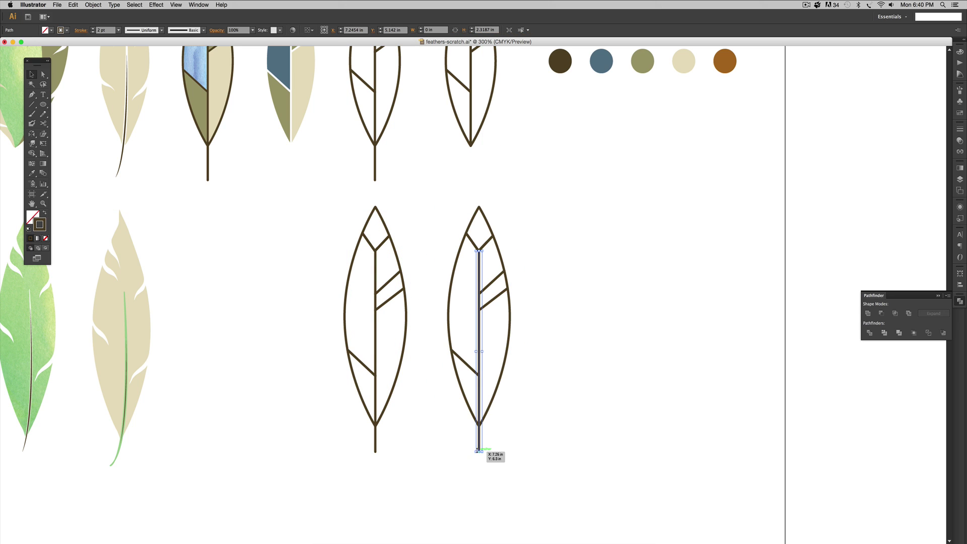
pyautogui.moveTo(478, 450); pyautogui.dragTo(478, 426)
pyautogui.click(557, 429)
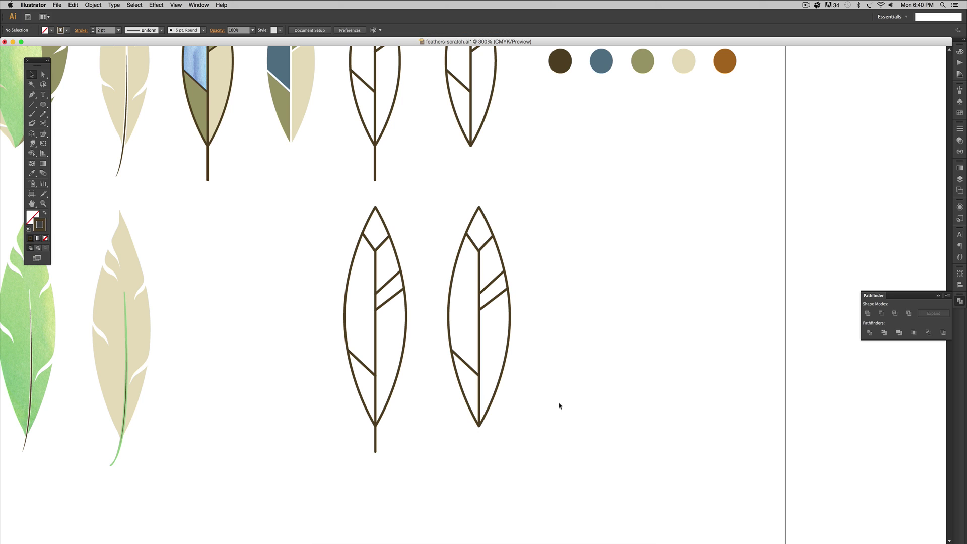
# Expand the duplicate feather's strokes into filled shapes and unite them with the Pathfinder.
pyautogui.moveTo(569, 167); pyautogui.dragTo(432, 458)
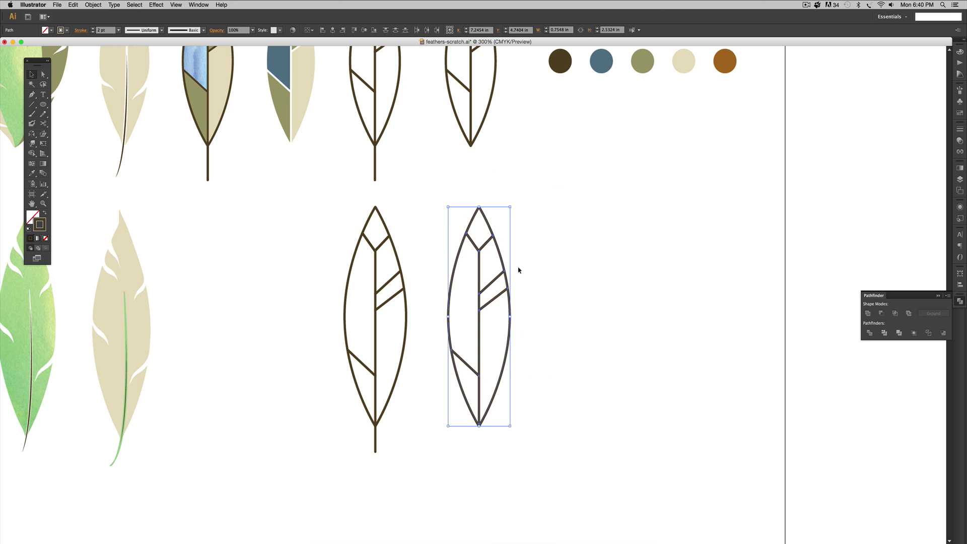
pyautogui.click(93, 5)
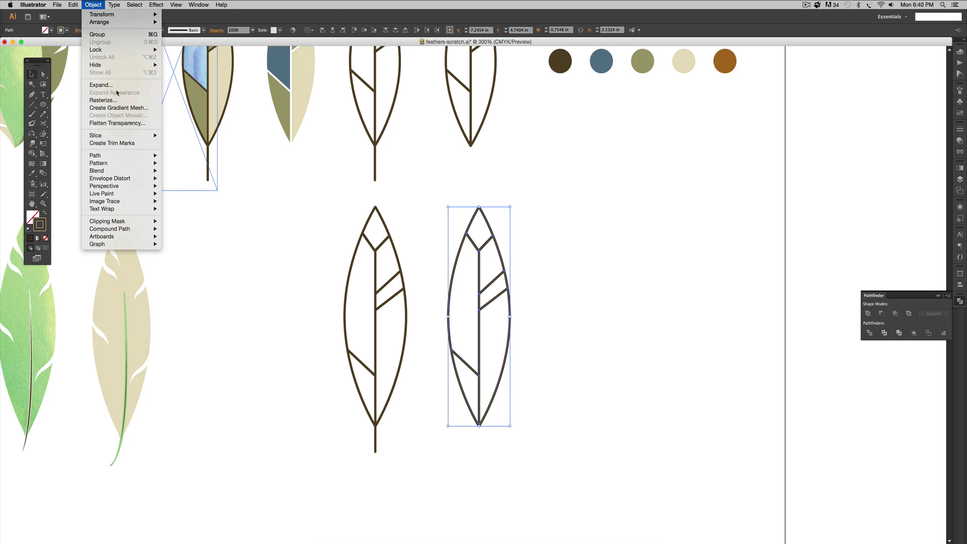
pyautogui.click(101, 85)
pyautogui.click(303, 227)
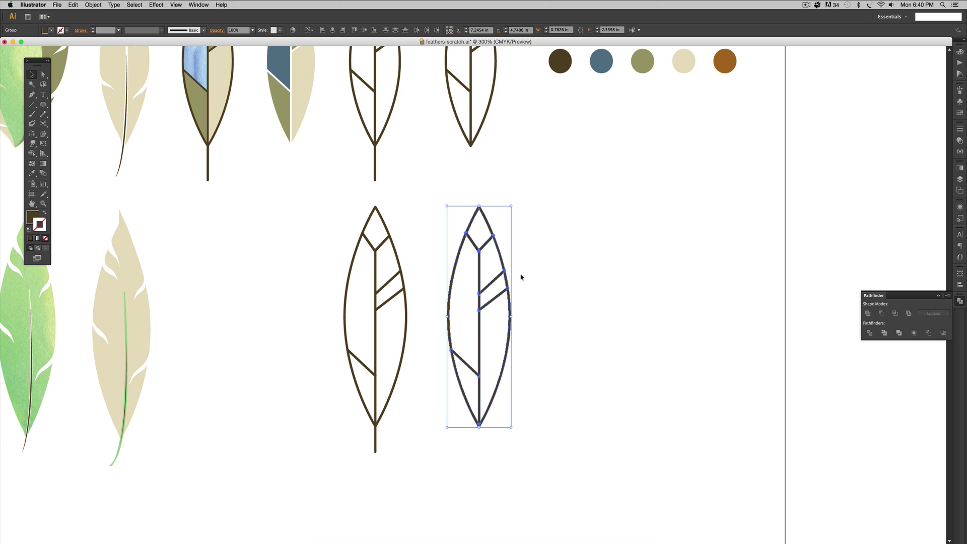
pyautogui.click(868, 313)
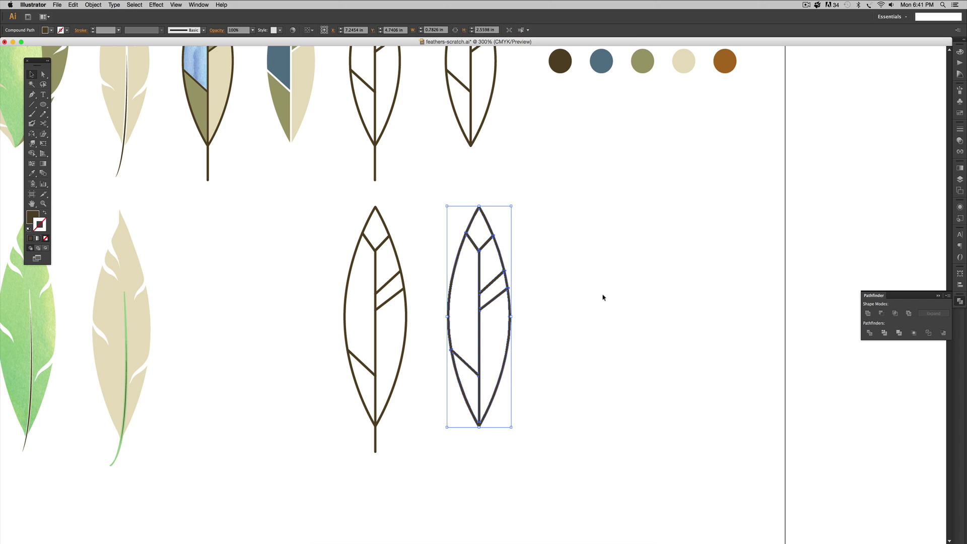
pyautogui.click(605, 341)
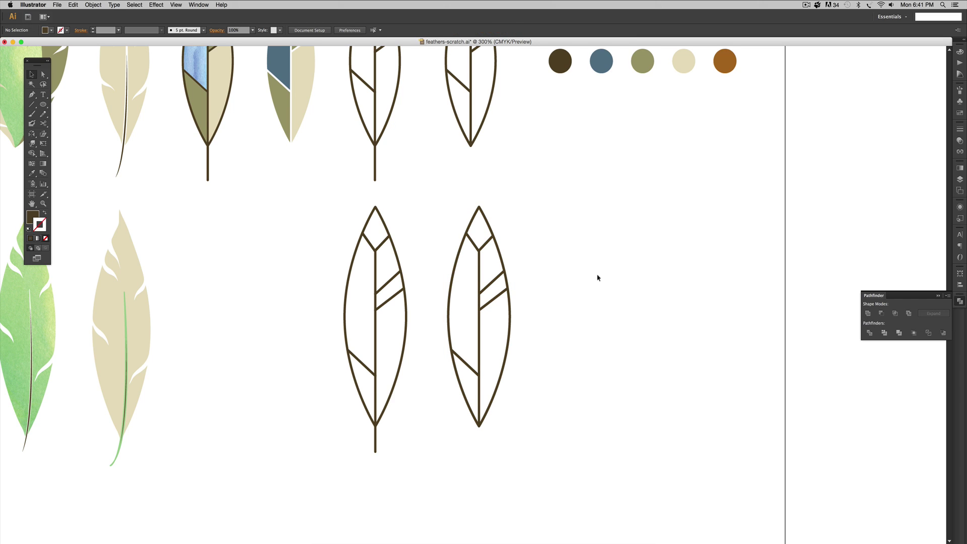
# Draw a rectangle about 1.13 by 2.96 in covering the duplicate feather and fill it with the sampled olive green swatch colour.
pyautogui.scroll(1, 597, 277)
pyautogui.press('m')
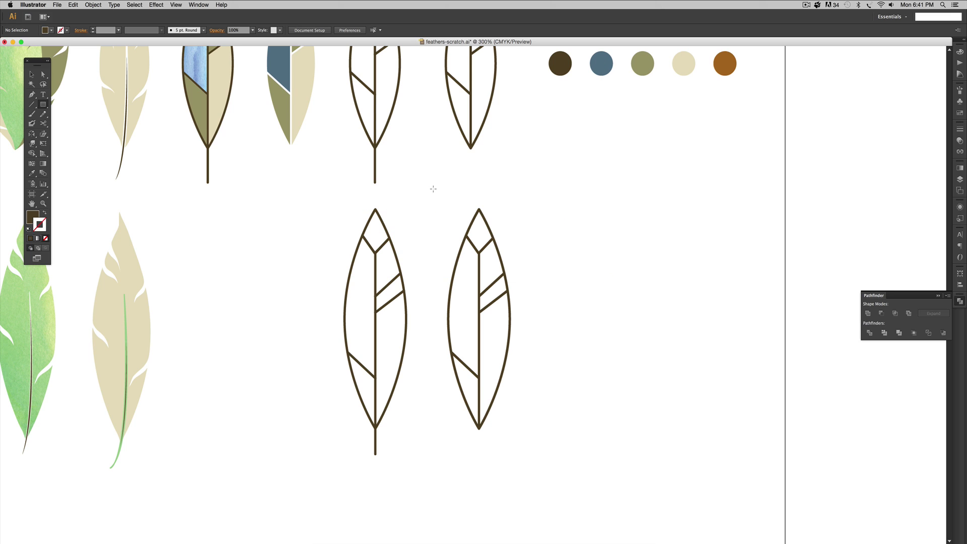
pyautogui.moveTo(434, 189); pyautogui.dragTo(526, 446)
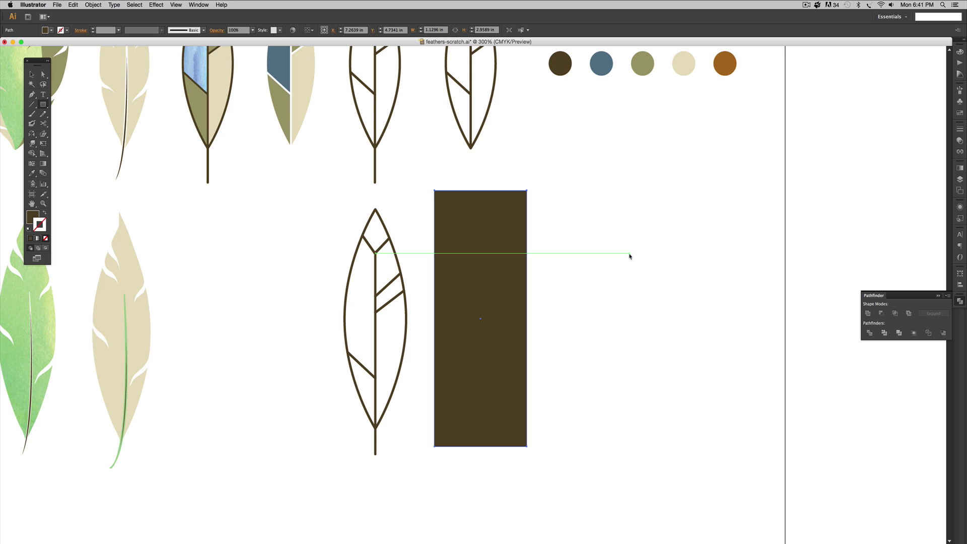
pyautogui.press('i')
pyautogui.click(637, 66)
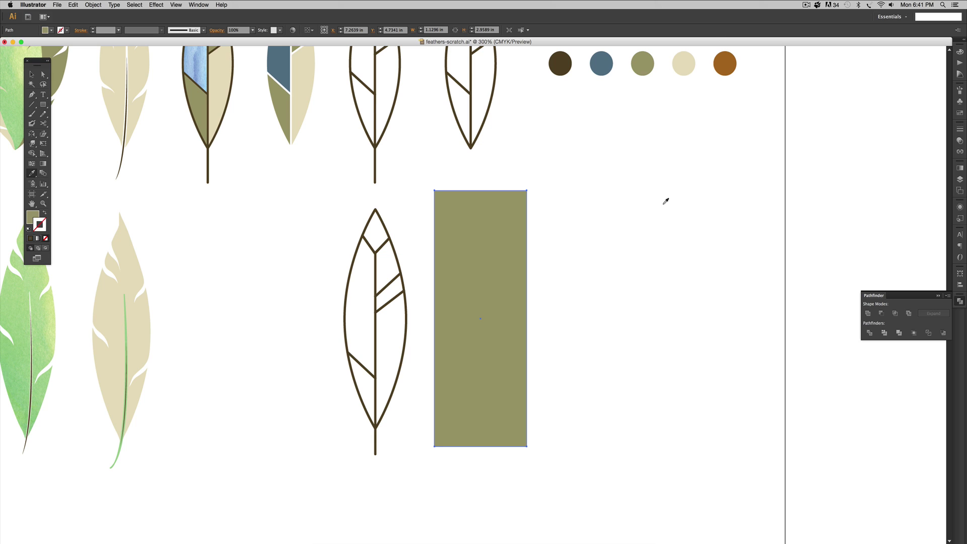
# Send the green rectangle to the back, behind the duplicate feather's linework.
pyautogui.press('v')
pyautogui.rightClick(484, 229)
pyautogui.moveTo(531, 340)
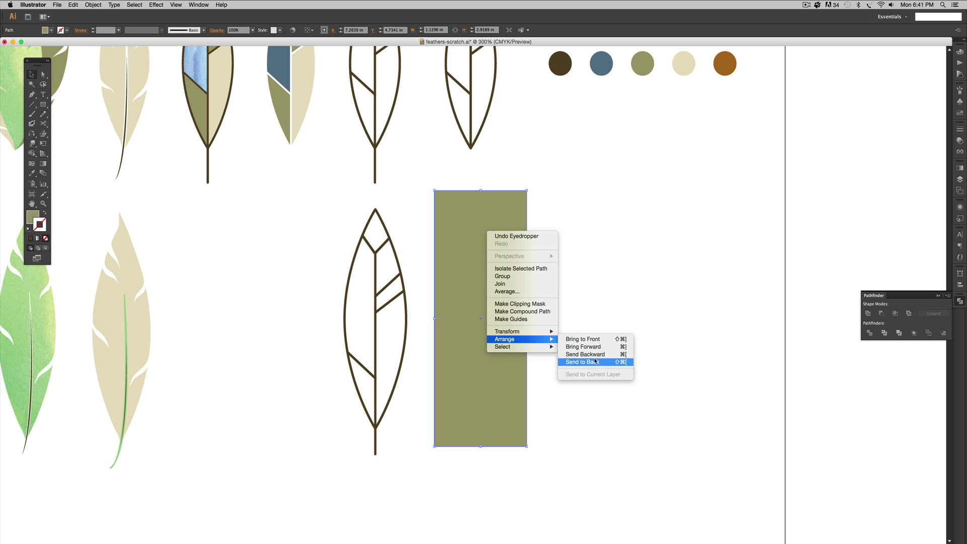
pyautogui.click(616, 367)
pyautogui.click(625, 365)
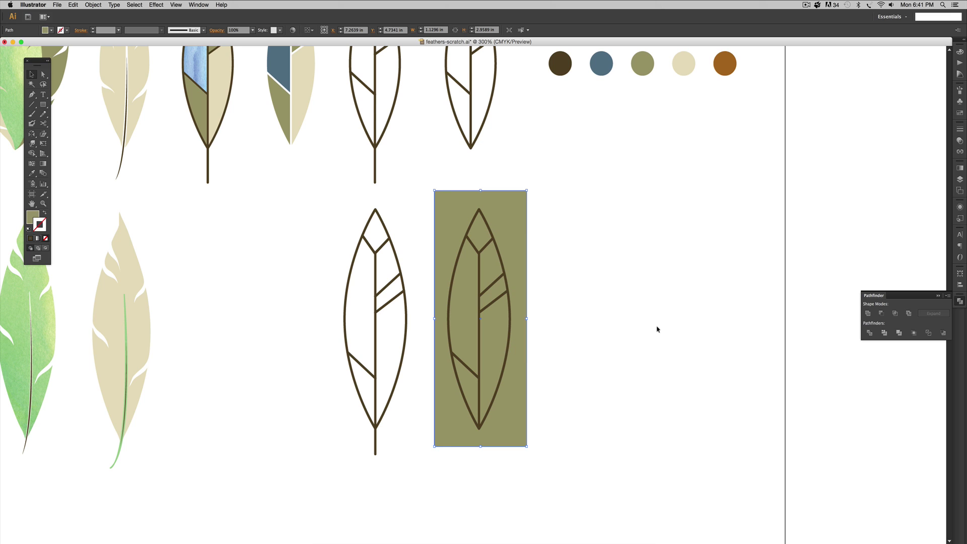
# Divide the green rectangle with the duplicate feather's linework using the Pathfinder, then ungroup and delete the outer green and dark linework pieces.
pyautogui.moveTo(570, 168); pyautogui.dragTo(451, 503)
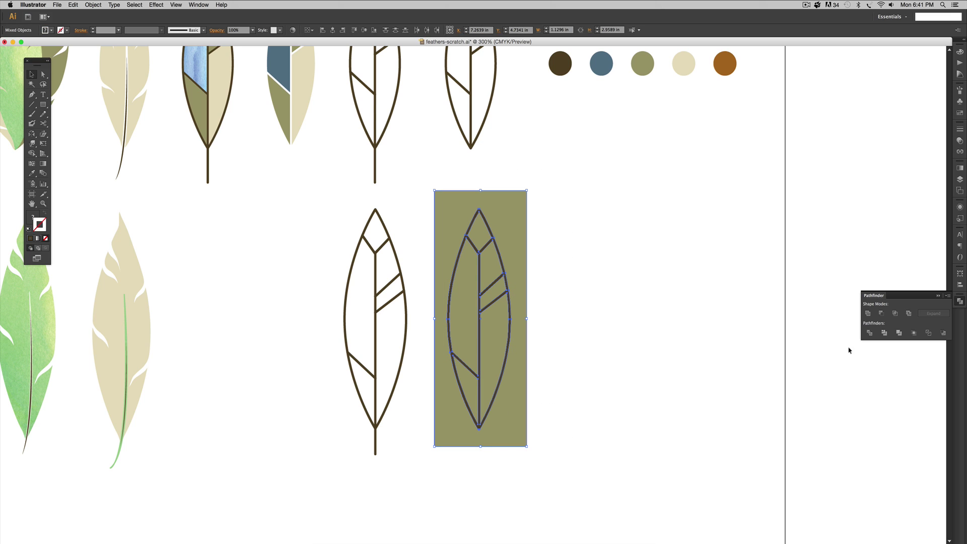
pyautogui.click(869, 333)
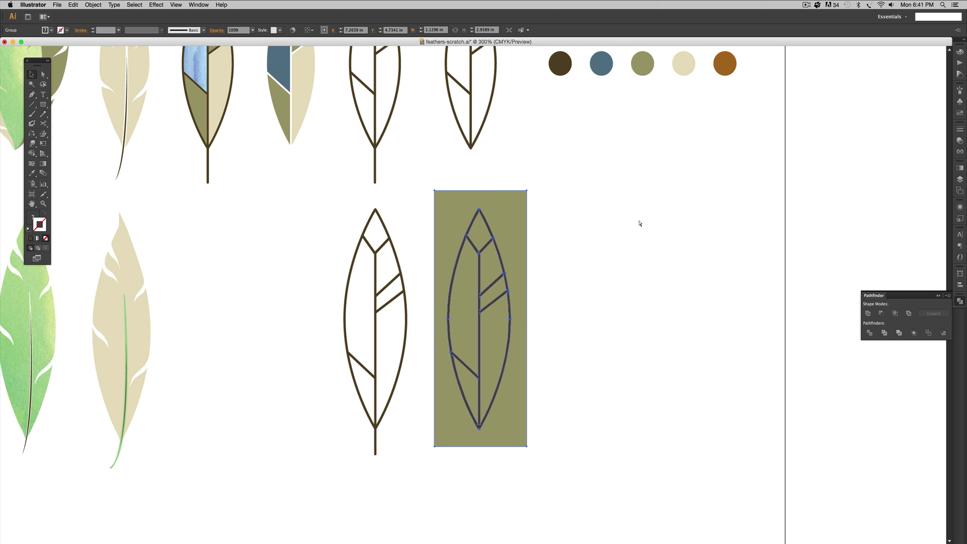
pyautogui.click(516, 199)
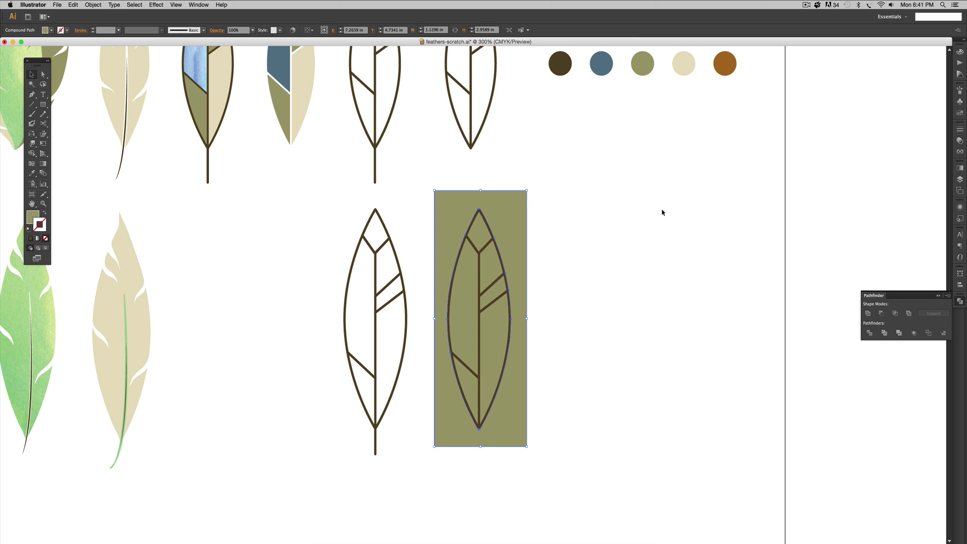
pyautogui.press('Delete')
pyautogui.press('k')
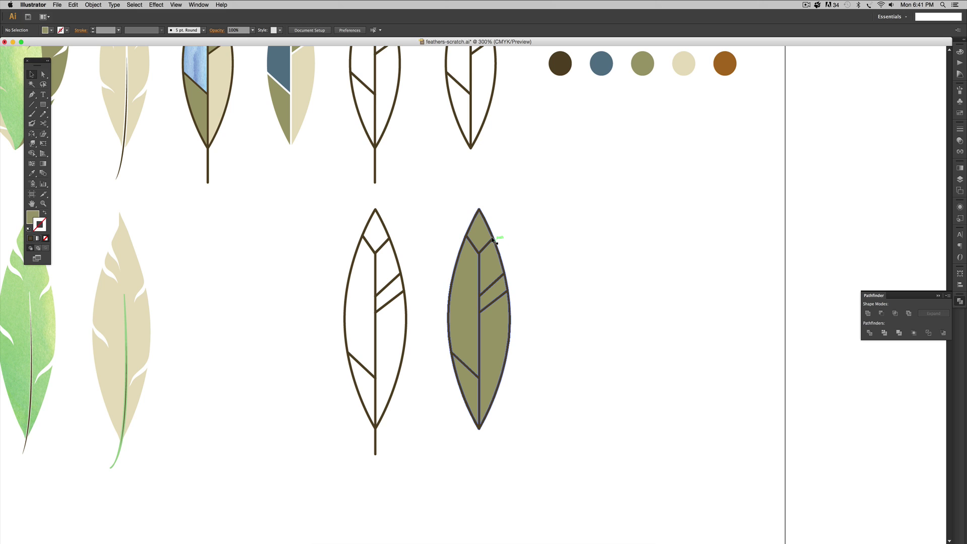
pyautogui.click(493, 240)
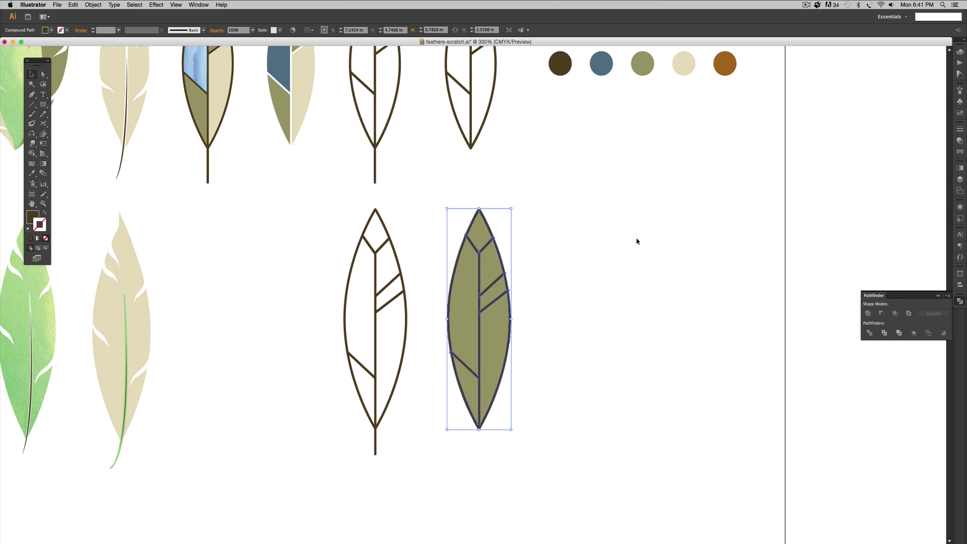
pyautogui.click(637, 241)
# Fill the diamond-shaped tip section of the divided feather with the sampled orange-brown swatch colour.
pyautogui.moveTo(549, 174); pyautogui.dragTo(614, 233)
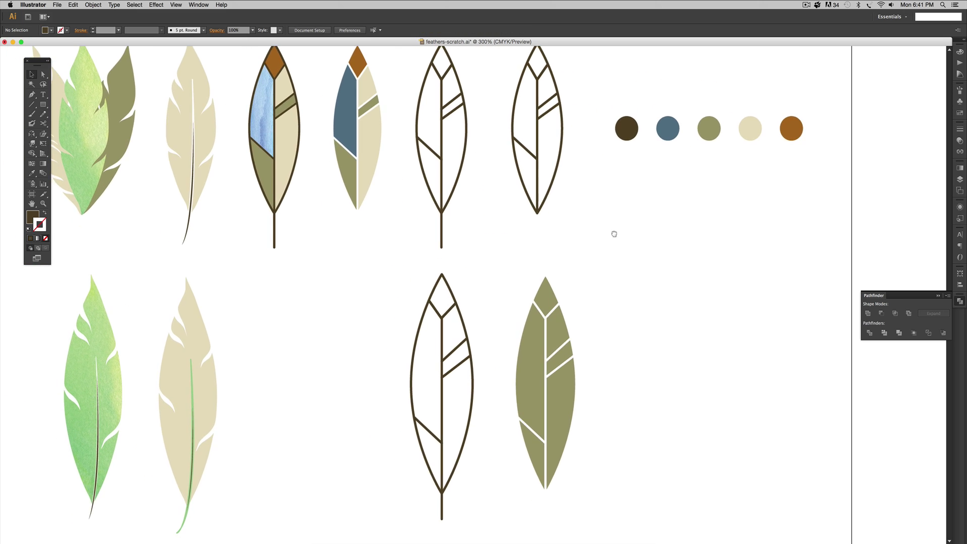
pyautogui.moveTo(663, 283); pyautogui.dragTo(651, 295)
pyautogui.click(535, 315)
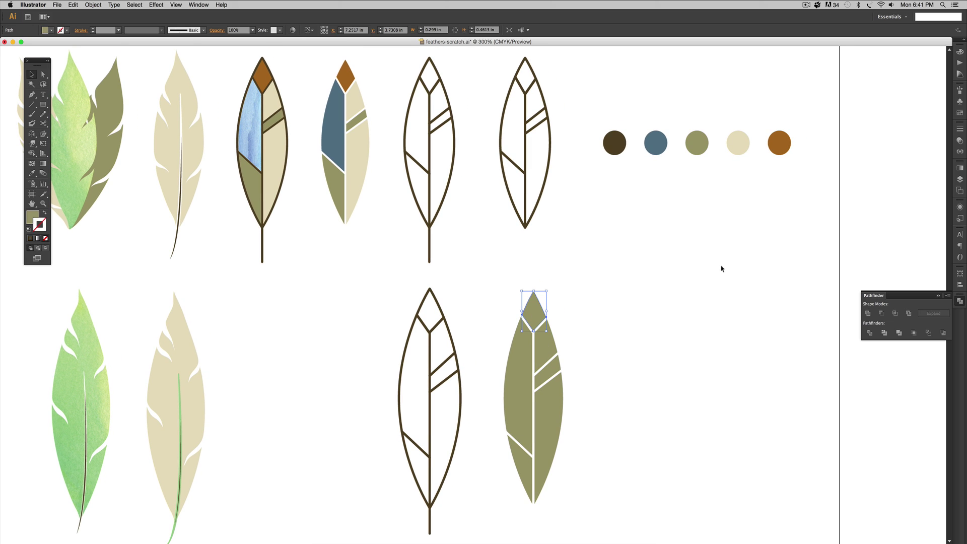
pyautogui.press('i')
pyautogui.click(779, 143)
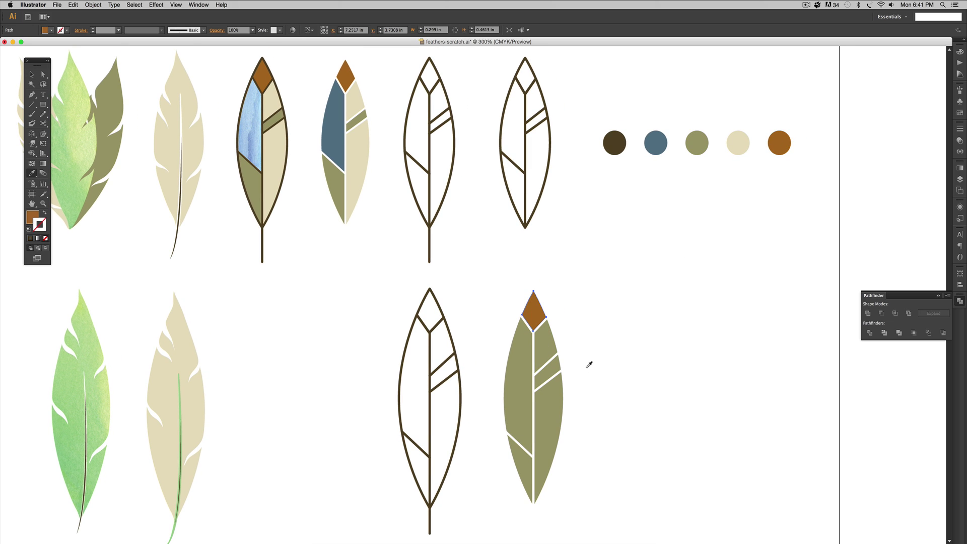
pyautogui.press('v')
pyautogui.click(589, 364)
# Fill the upper and lower right sections of the divided feather with the sampled cream swatch colour.
pyautogui.click(545, 337)
pyautogui.keyDown('shift'); pyautogui.click(546, 403); pyautogui.keyUp('shift')
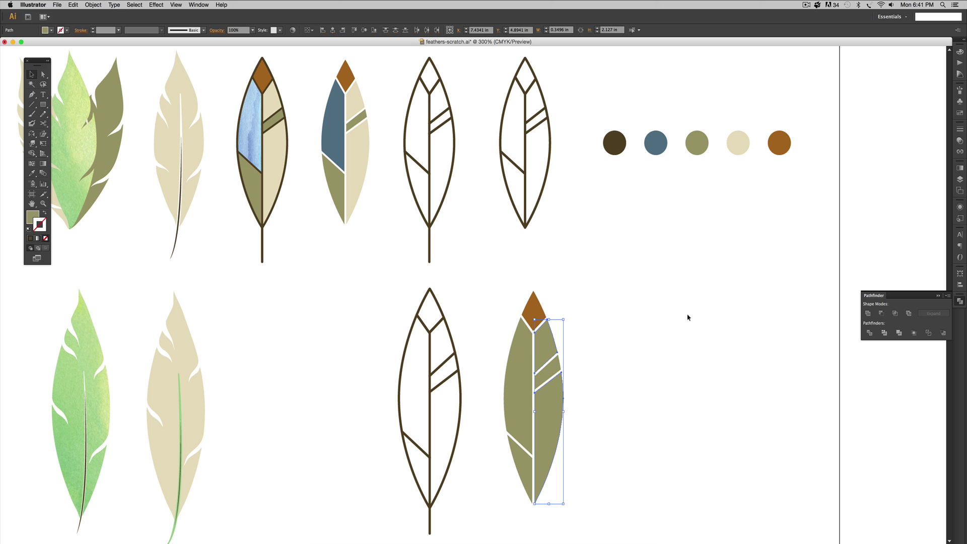
pyautogui.press('i')
pyautogui.click(736, 144)
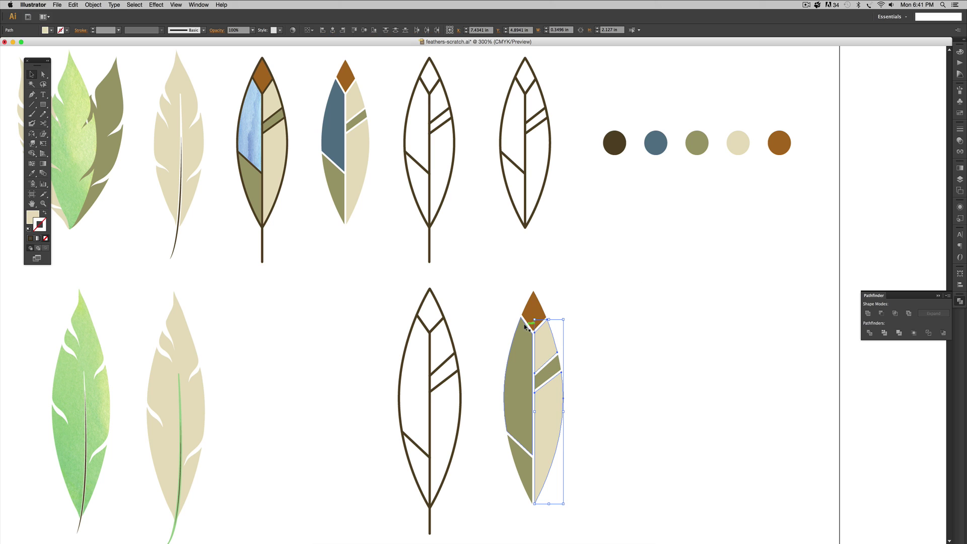
# Fill the large upper left section of the divided feather with the sampled slate blue swatch colour.
pyautogui.keyDown('super'); pyautogui.click(519, 375); pyautogui.keyUp('super')
pyautogui.click(656, 142)
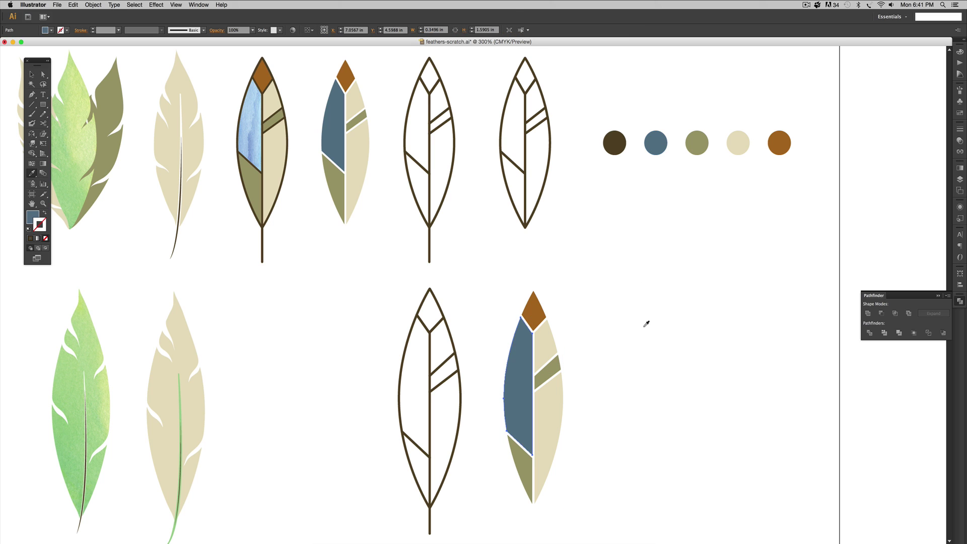
pyautogui.press('v')
pyautogui.click(591, 286)
# Group the feather's coloured sections and place a copy of the group to the left of the outlined feather.
pyautogui.scroll(-5, 618, 289)
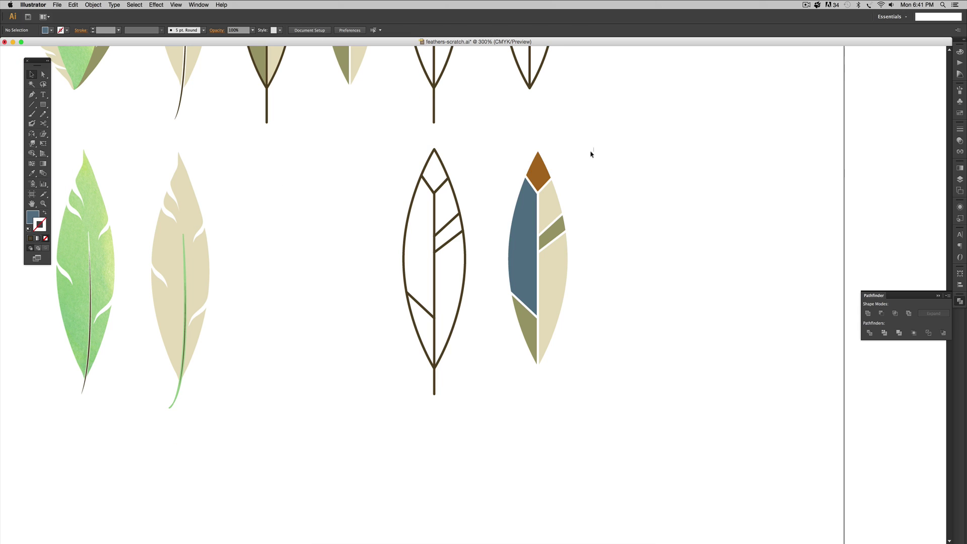
pyautogui.moveTo(593, 147); pyautogui.dragTo(499, 394)
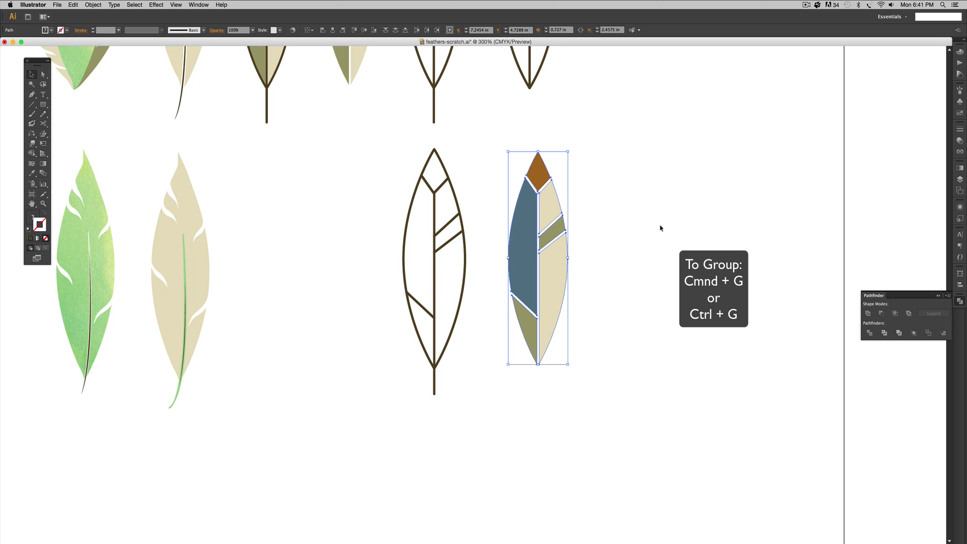
pyautogui.press('super+g')
pyautogui.moveTo(631, 189); pyautogui.dragTo(702, 240)
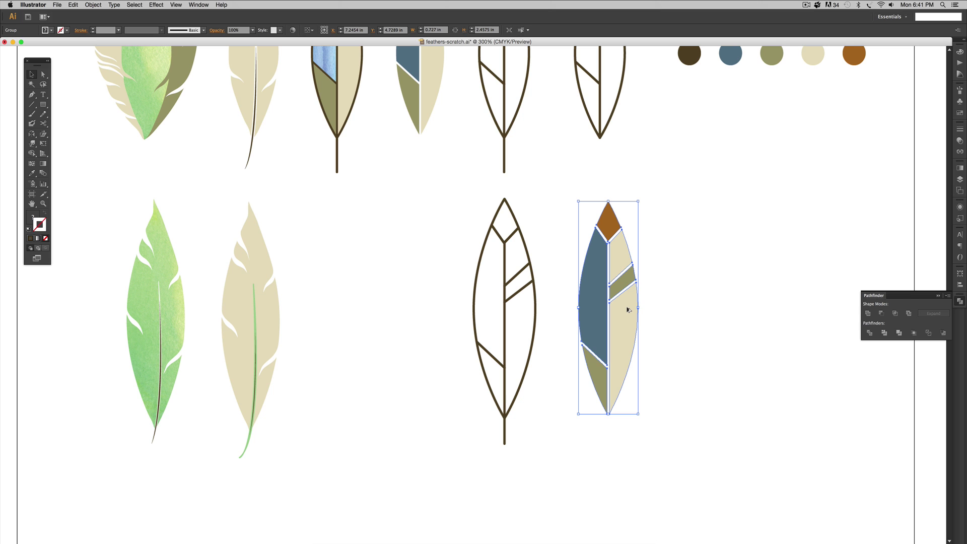
pyautogui.moveTo(624, 309); pyautogui.dragTo(425, 302)
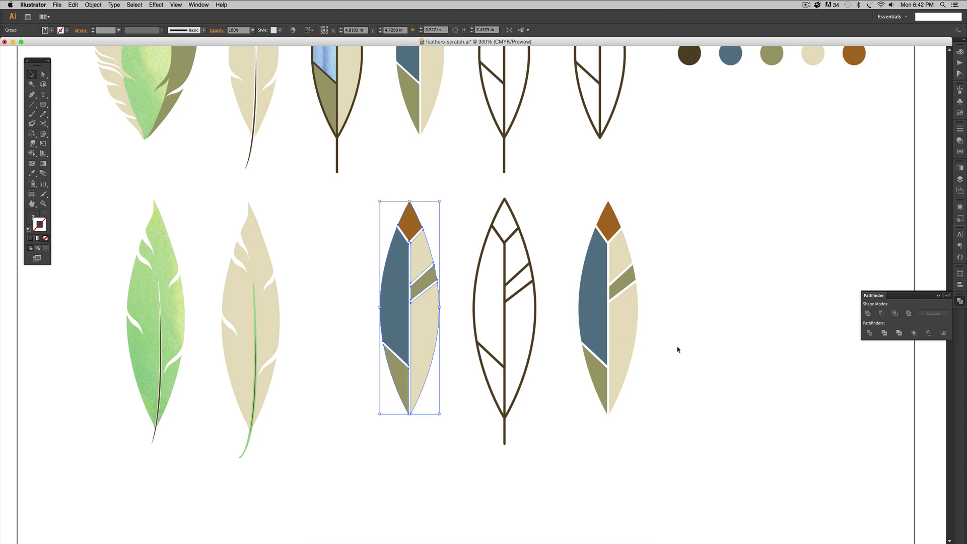
# Group the outlined feather's strokes and place a copy of them over the left coloured feather.
pyautogui.hscroll(-4, 655, 292)
pyautogui.scroll(1, 655, 292)
pyautogui.moveTo(567, 218); pyautogui.dragTo(661, 464)
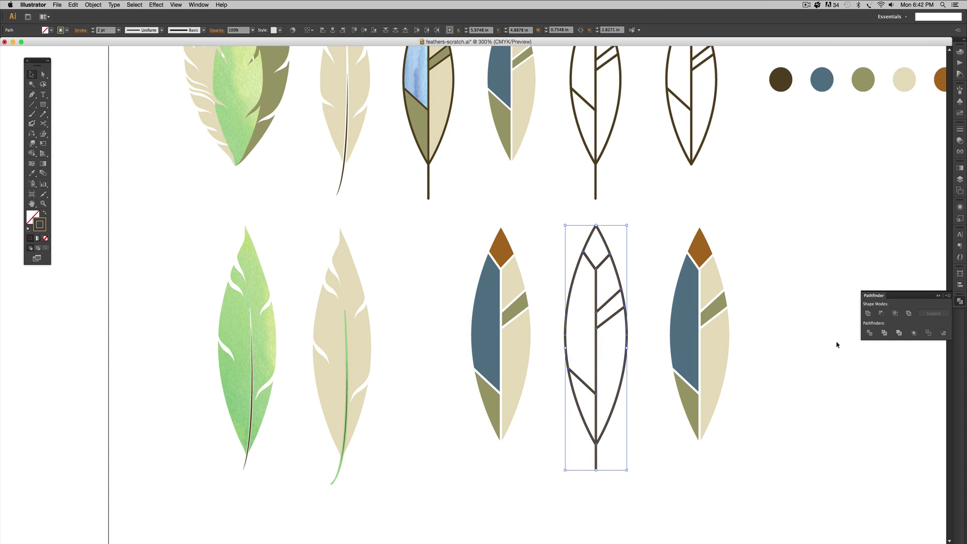
pyautogui.hotkey('ctrl', 'g')
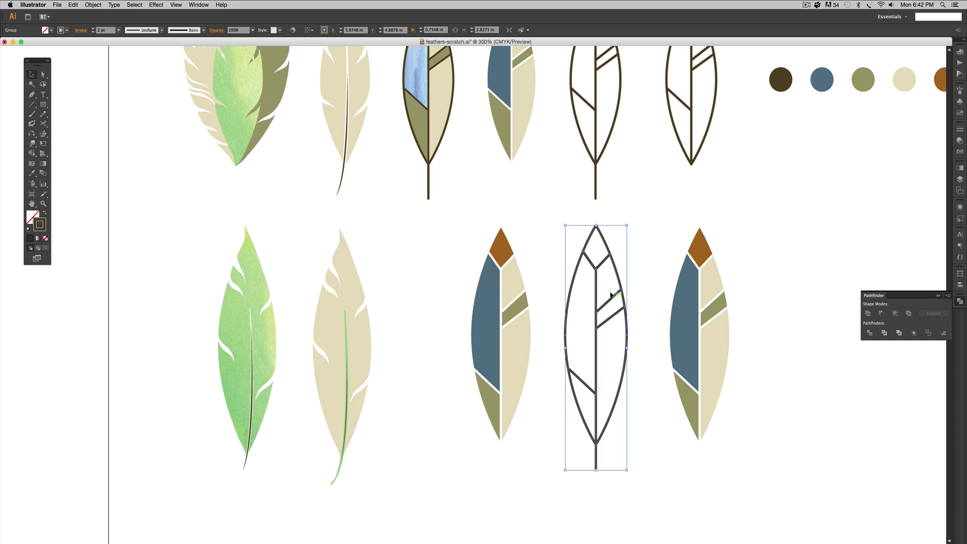
pyautogui.moveTo(607, 295); pyautogui.dragTo(518, 278)
pyautogui.click(549, 415)
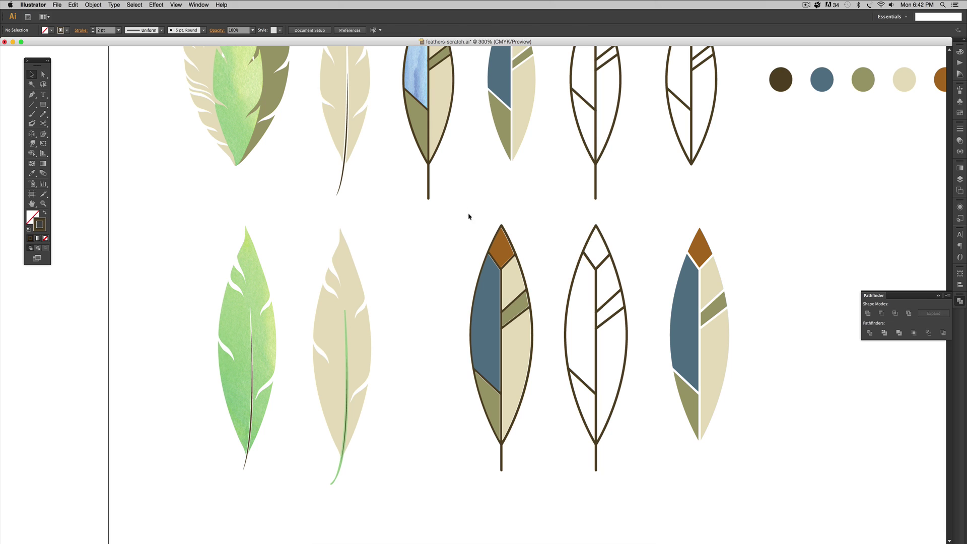
# Align the horizontal centres of the outline copy and the coloured shapes of the combined feather.
pyautogui.moveTo(468, 216); pyautogui.dragTo(539, 412)
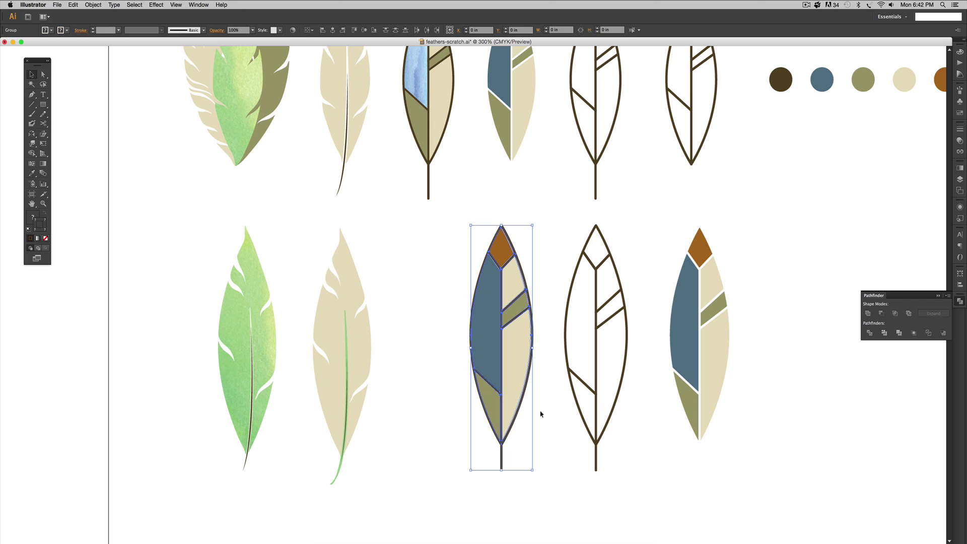
pyautogui.click(332, 30)
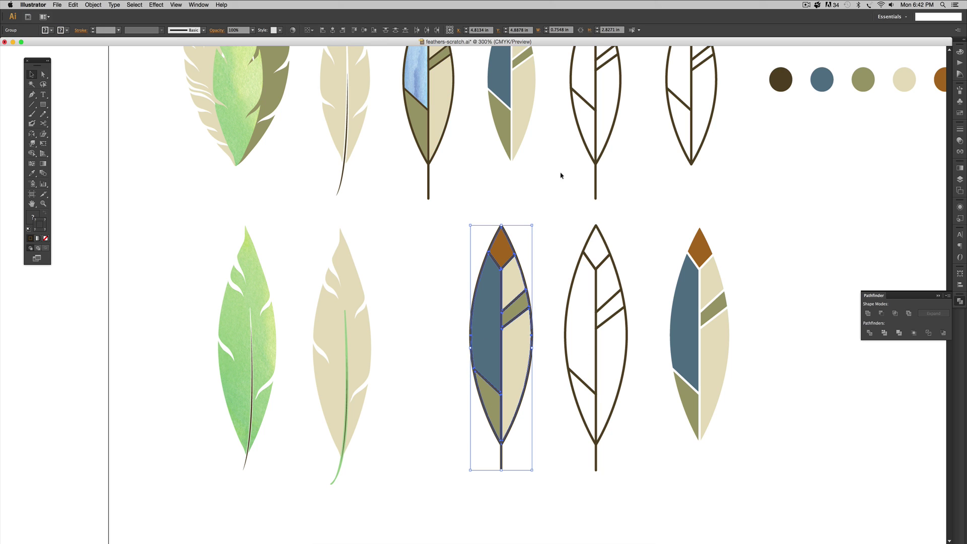
pyautogui.click(548, 294)
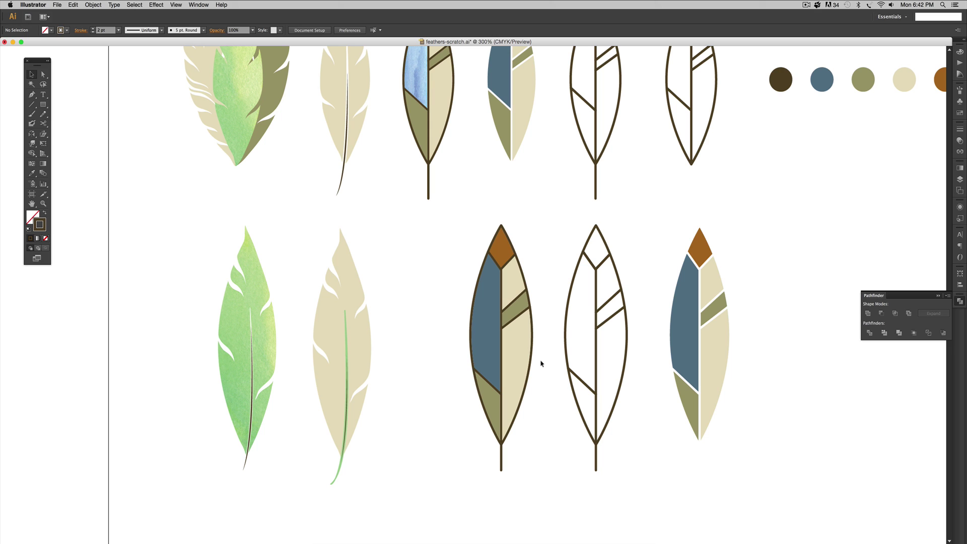
# Ungroup the coloured sections beneath the outline of the combined feather.
pyautogui.click(482, 335)
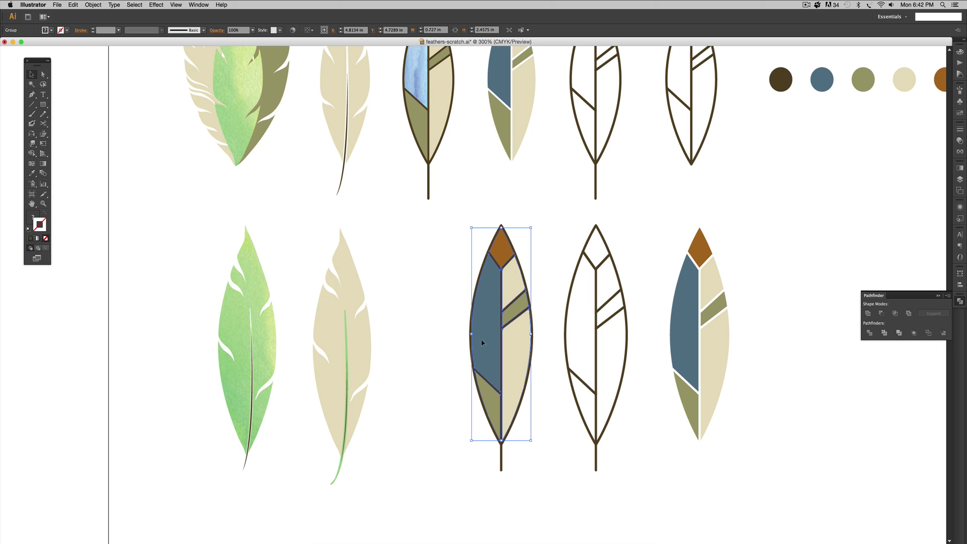
pyautogui.scroll(1, 493, 390)
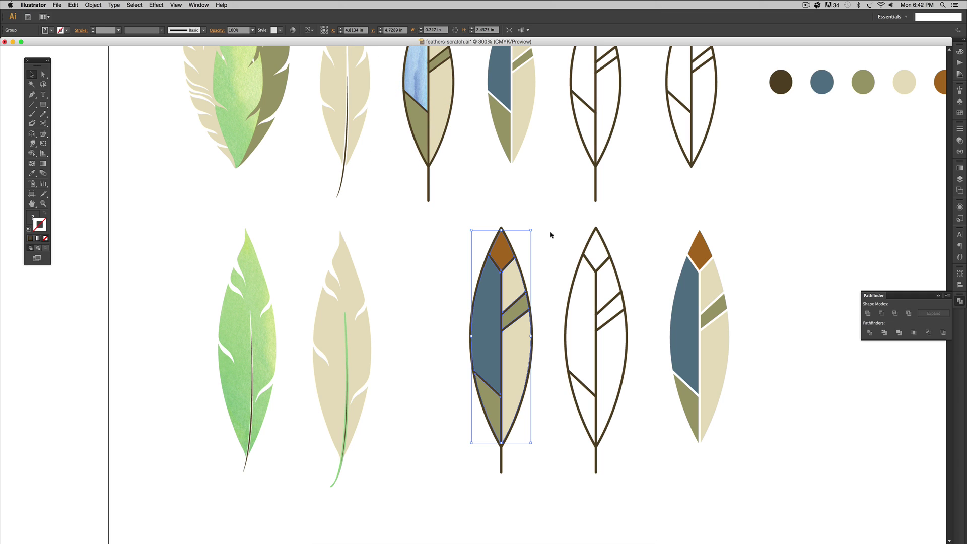
pyautogui.press('super+shift+b')
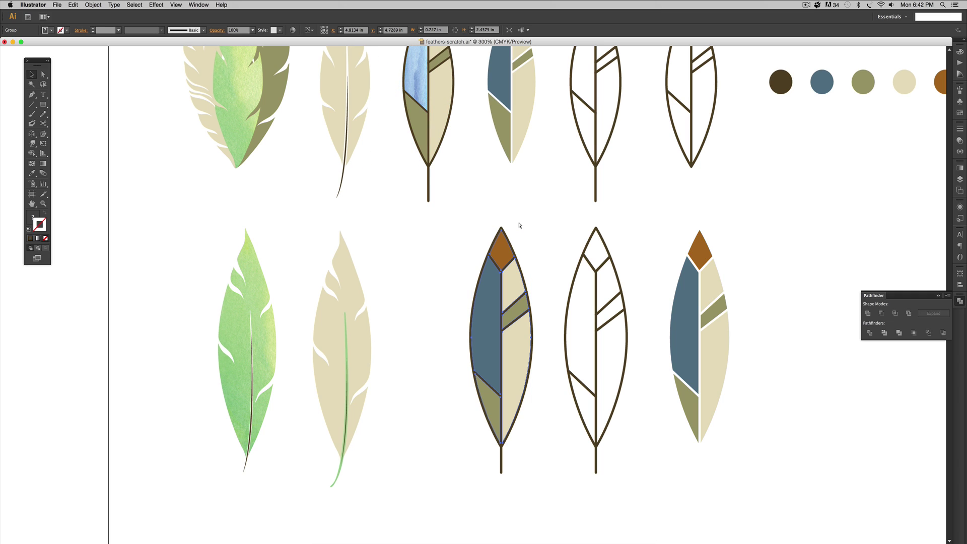
pyautogui.press('super+shift+b')
pyautogui.click(520, 225)
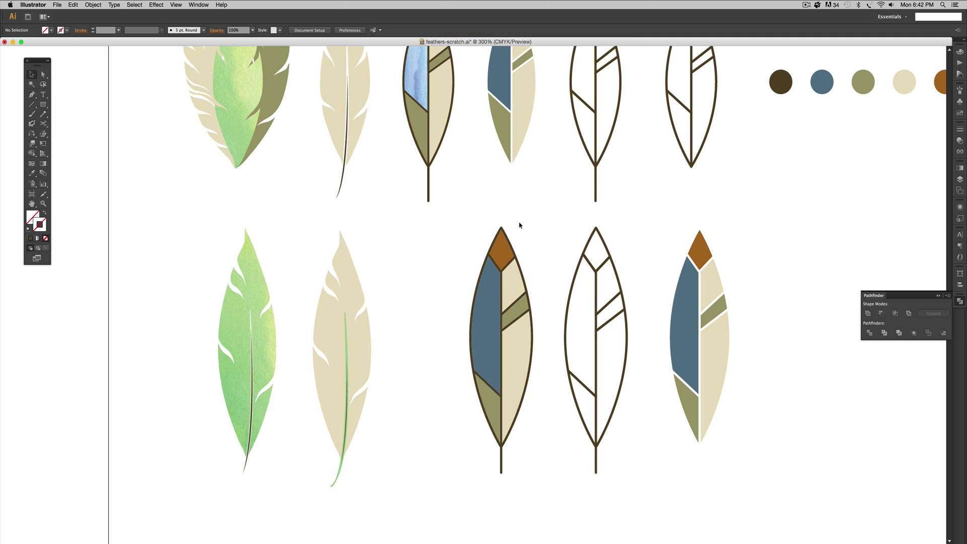
# Copy the upper-row feather's blue watercolour section into the lower row, then release its clipping mask and delete the mask path.
pyautogui.moveTo(522, 212); pyautogui.dragTo(542, 255)
pyautogui.moveTo(437, 96); pyautogui.dragTo(436, 346)
pyautogui.rightClick(436, 347)
pyautogui.click(473, 392)
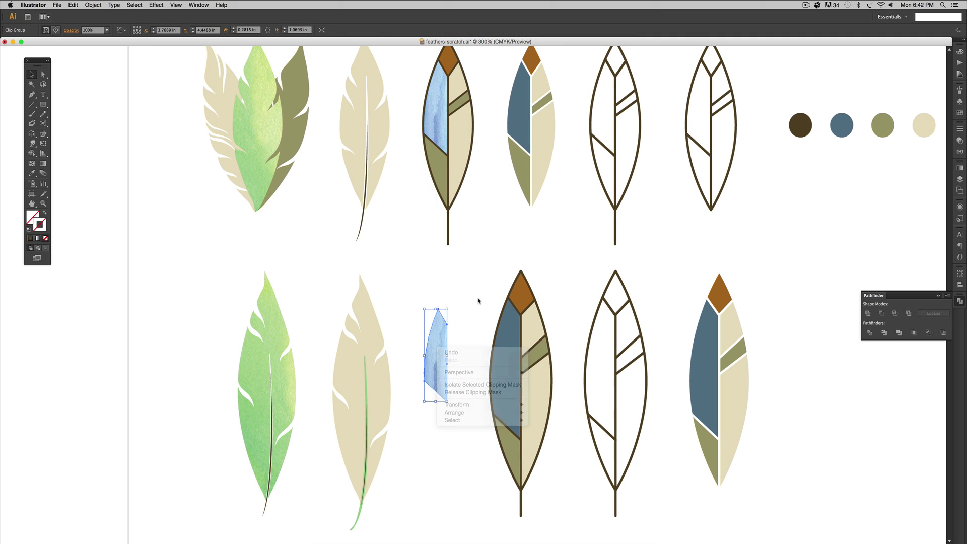
pyautogui.click(514, 244)
pyautogui.click(438, 317)
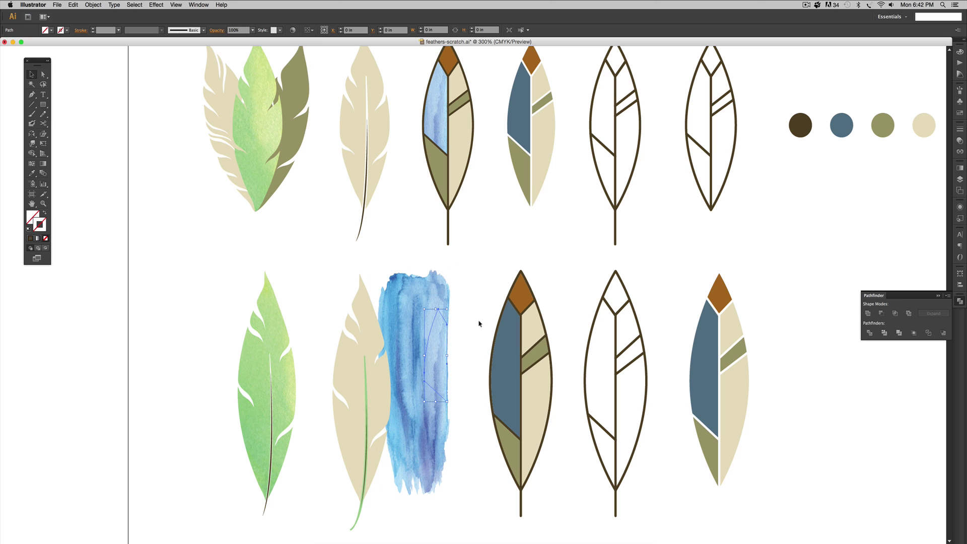
# Move the released streak-07.png watercolour texture over the combined feather's blue section and arrange it behind the feather.
pyautogui.click(451, 320)
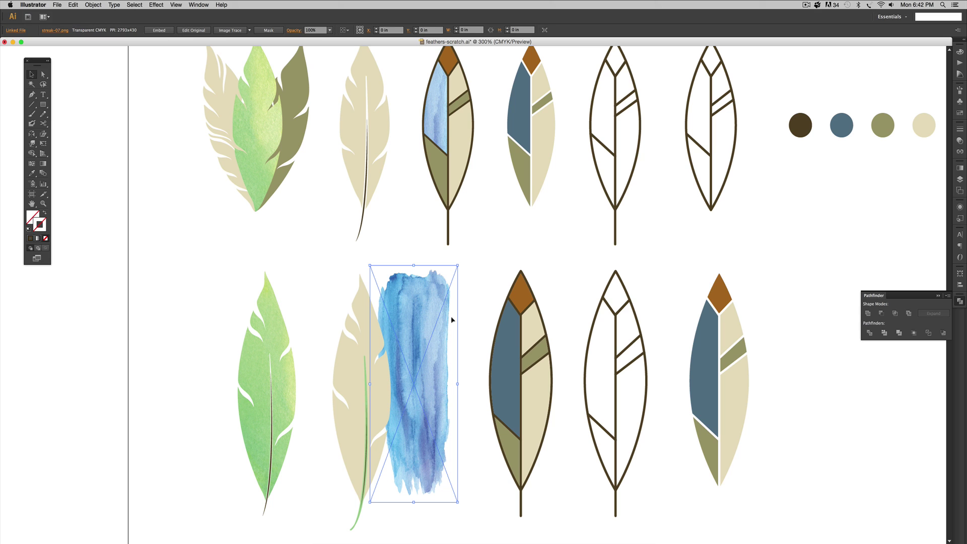
pyautogui.click(960, 152)
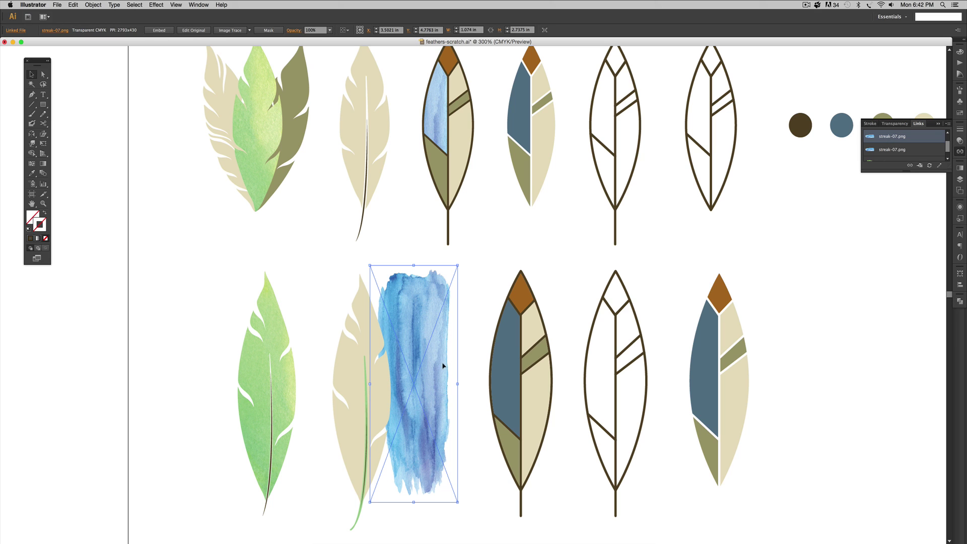
pyautogui.moveTo(435, 329); pyautogui.dragTo(529, 314)
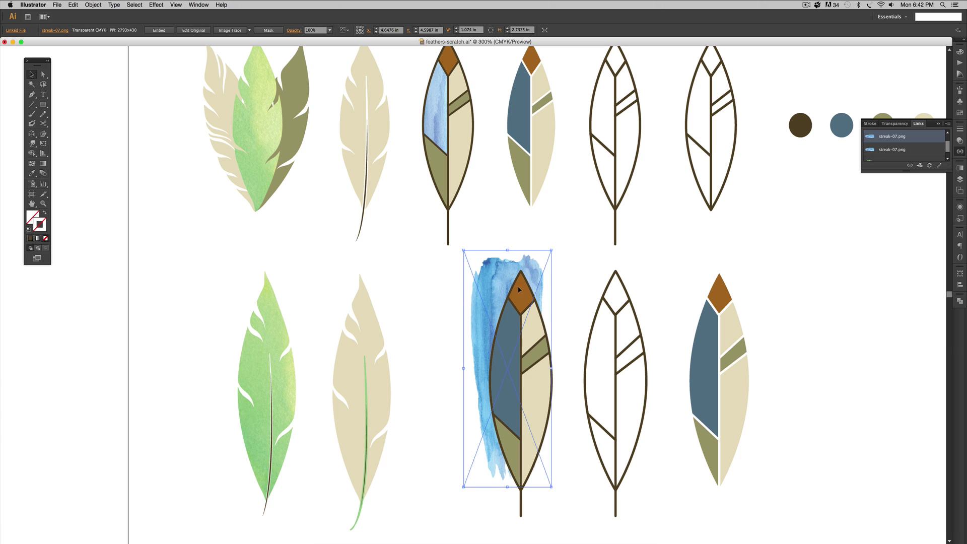
# Clip the watercolour texture to the combined feather's slate blue section with a clipping mask.
pyautogui.keyDown('shift'); pyautogui.click(507, 333); pyautogui.keyUp('shift')
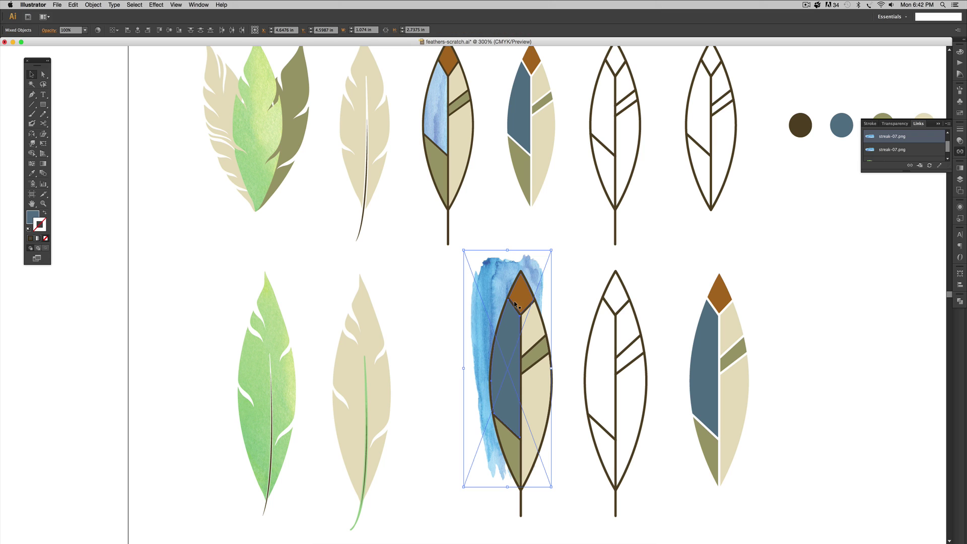
pyautogui.rightClick(488, 280)
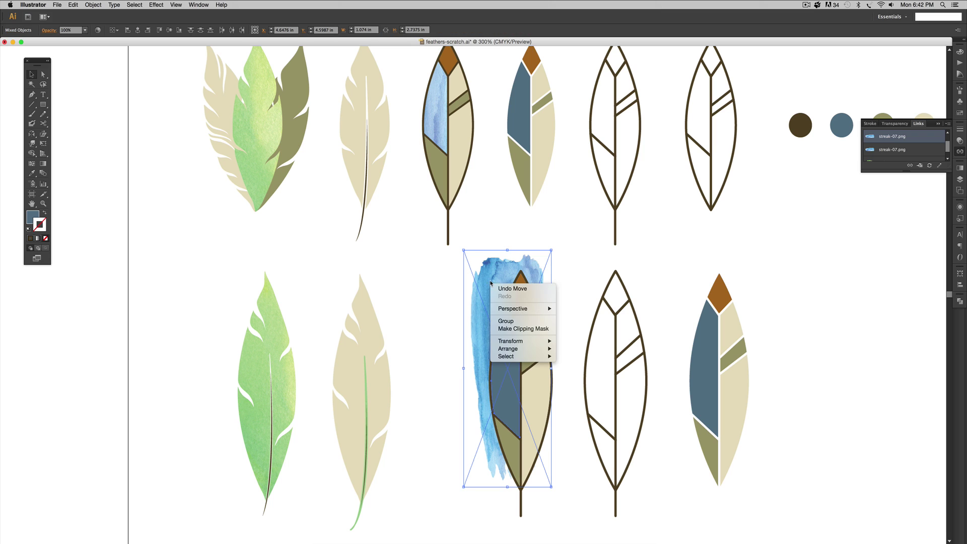
pyautogui.click(509, 326)
pyautogui.click(811, 325)
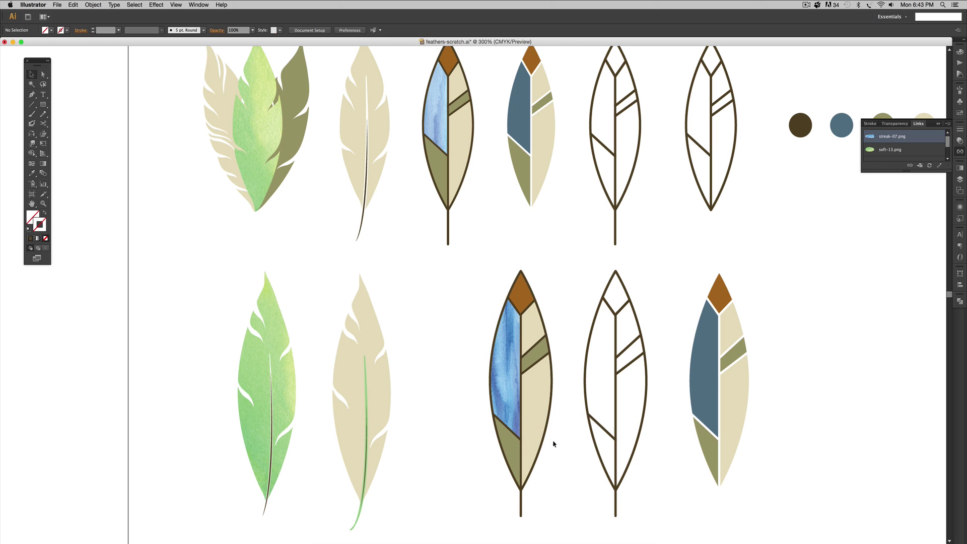
# Reposition the watercolour texture up and to the right inside the blue section's clipping mask.
pyautogui.moveTo(583, 451); pyautogui.dragTo(543, 364)
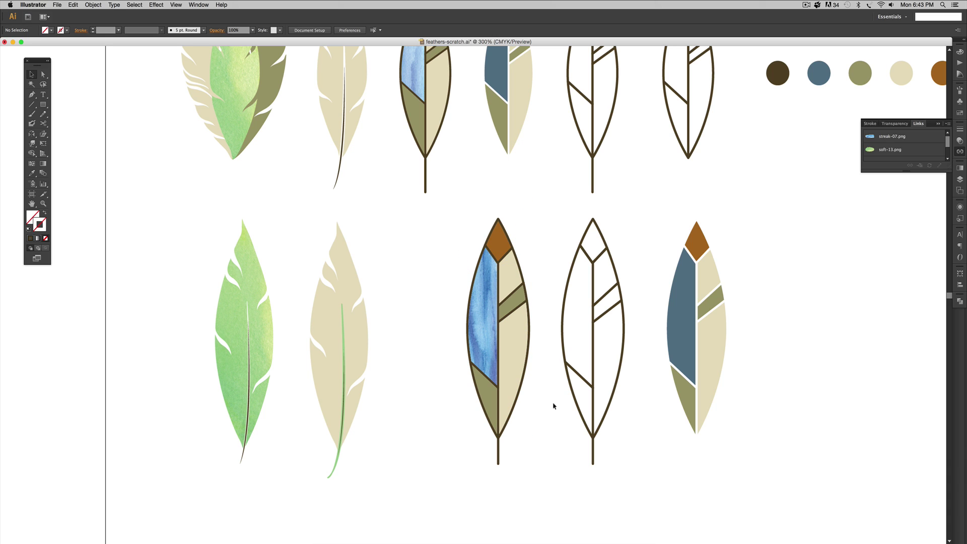
pyautogui.press('a')
pyautogui.click(479, 306)
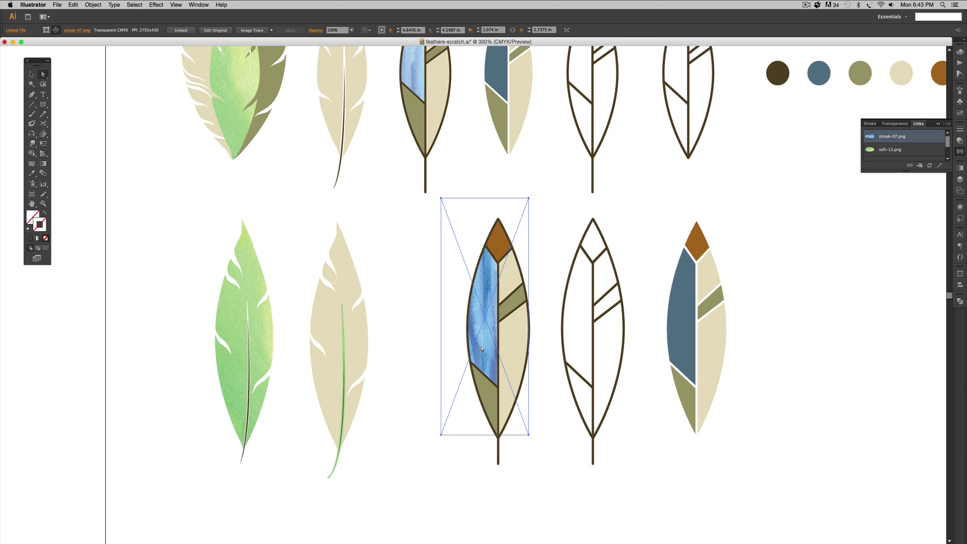
pyautogui.moveTo(482, 349)
pyautogui.mouseDown()
pyautogui.moveTo(474, 342)
pyautogui.moveTo(481, 313)
pyautogui.moveTo(489, 331)
pyautogui.moveTo(486, 296)
pyautogui.moveTo(460, 332)
pyautogui.moveTo(501, 287)
pyautogui.mouseUp()
pyautogui.click(738, 350)
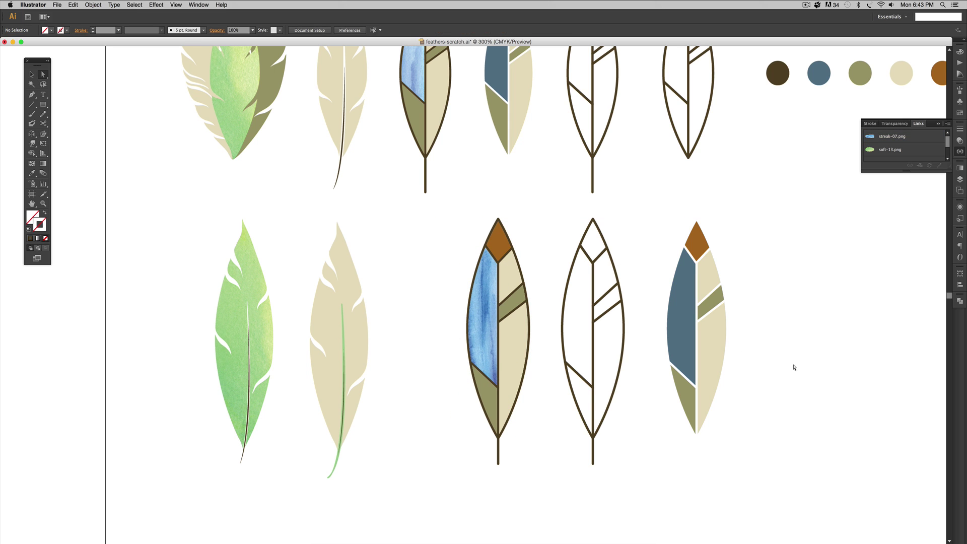
pyautogui.press('v')
pyautogui.moveTo(772, 269); pyautogui.dragTo(788, 338)
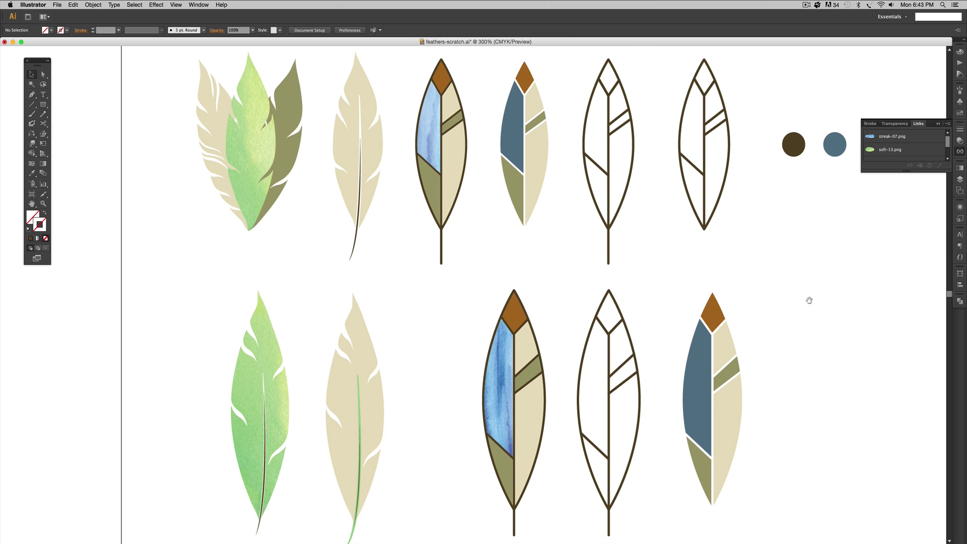